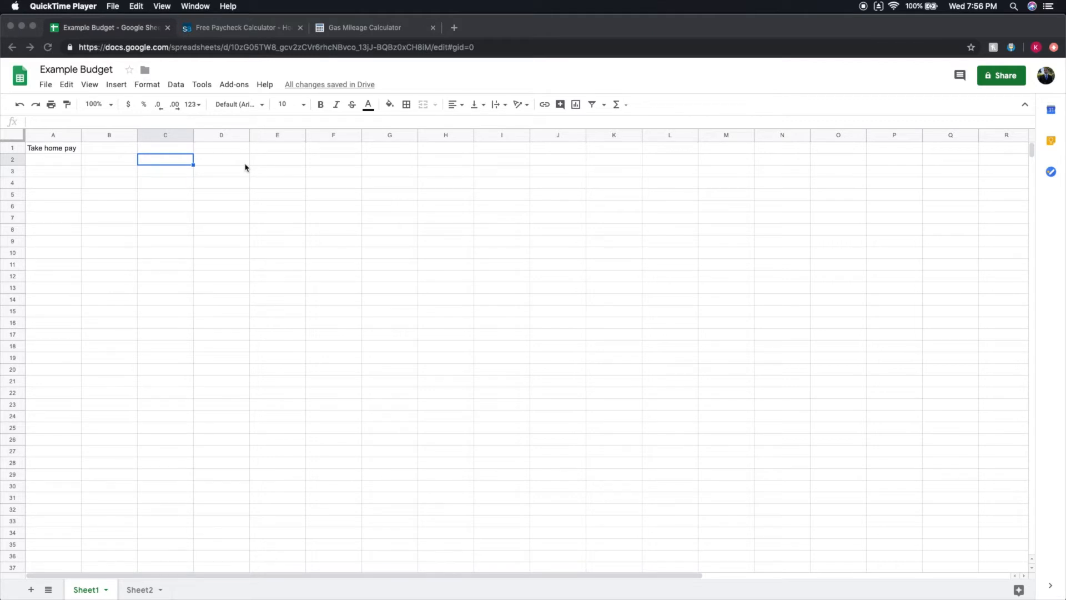
Check the semi-monthly take-home pay on the SmartAsset paycheck calculator and enter 3600 beside Take home pay in the Example Budget sheet.
left_click(232, 34)
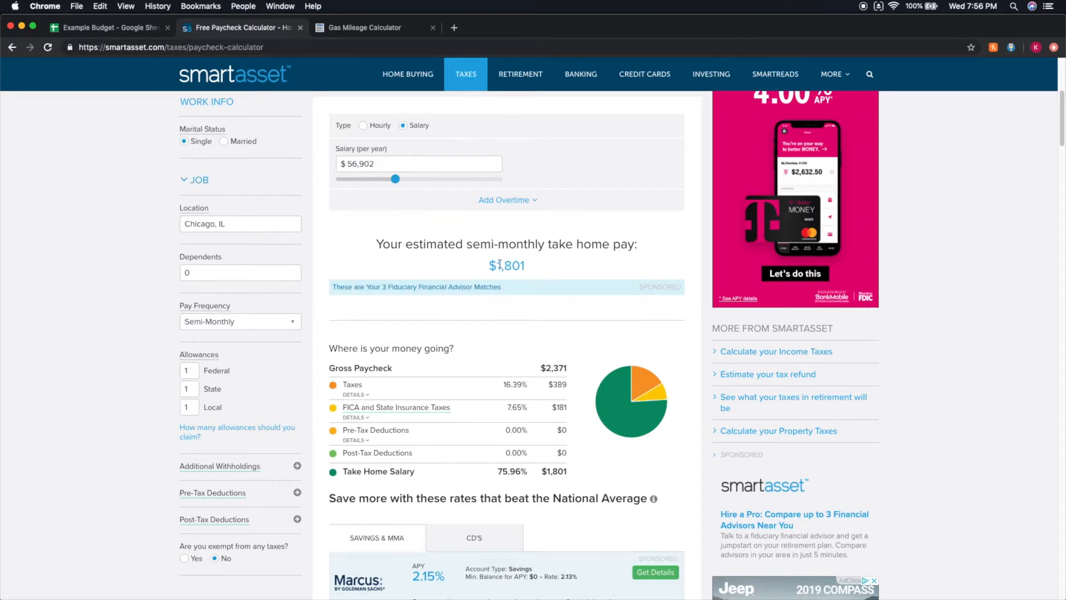
left_click_drag(499, 264, 532, 268)
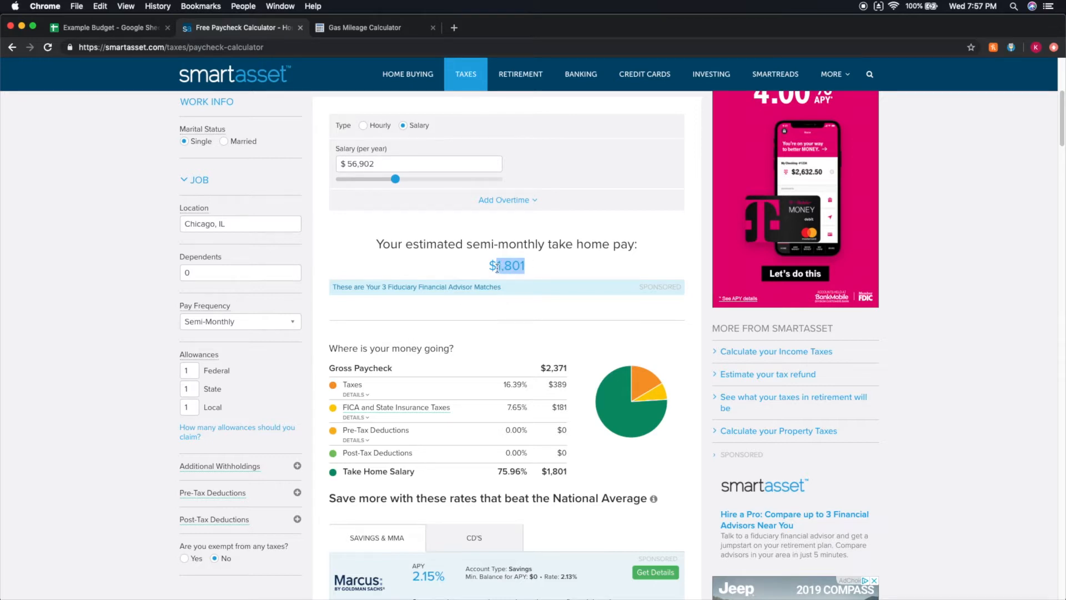
left_click(116, 29)
double_click(70, 160)
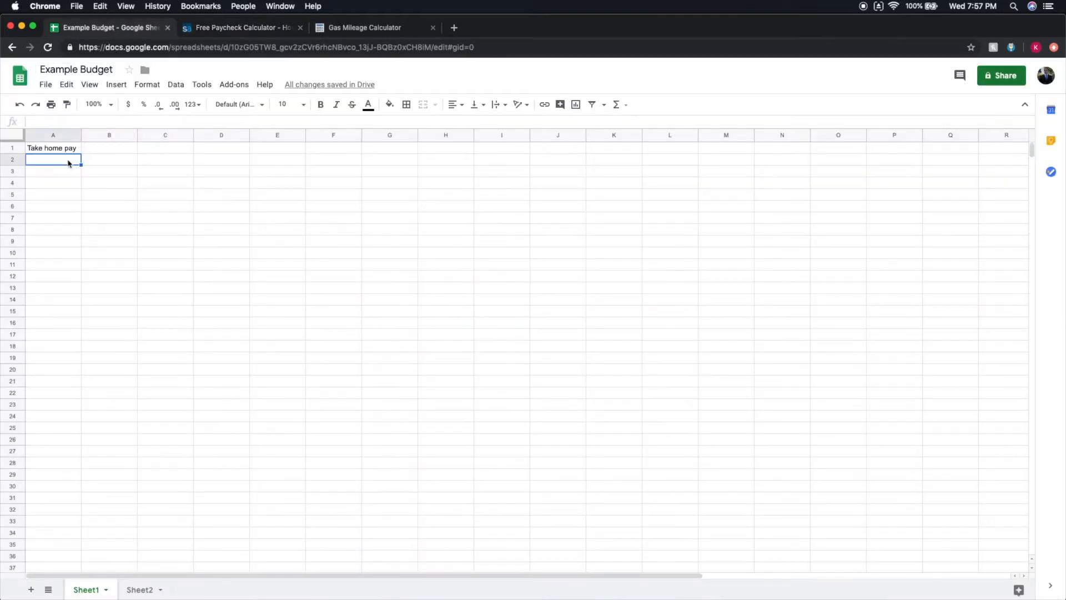
left_click(95, 151)
type("3600")
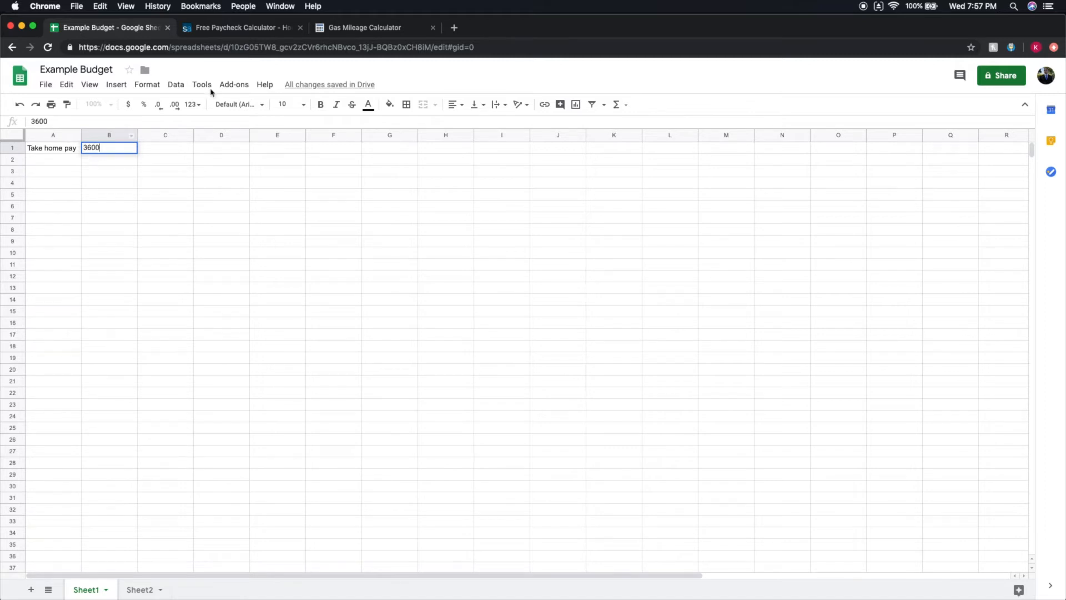
left_click(235, 29)
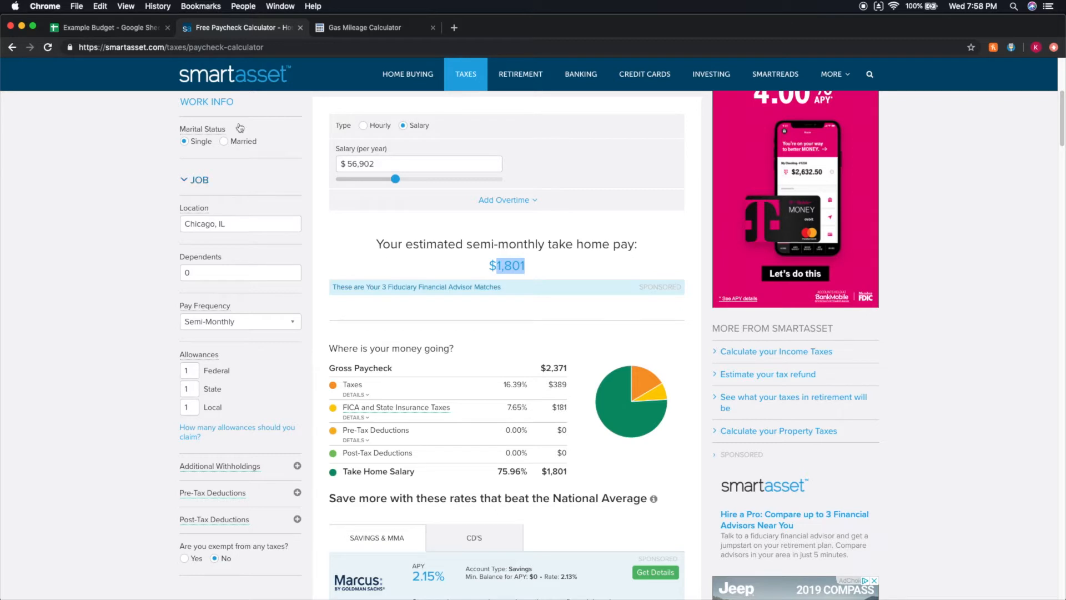
left_click(116, 28)
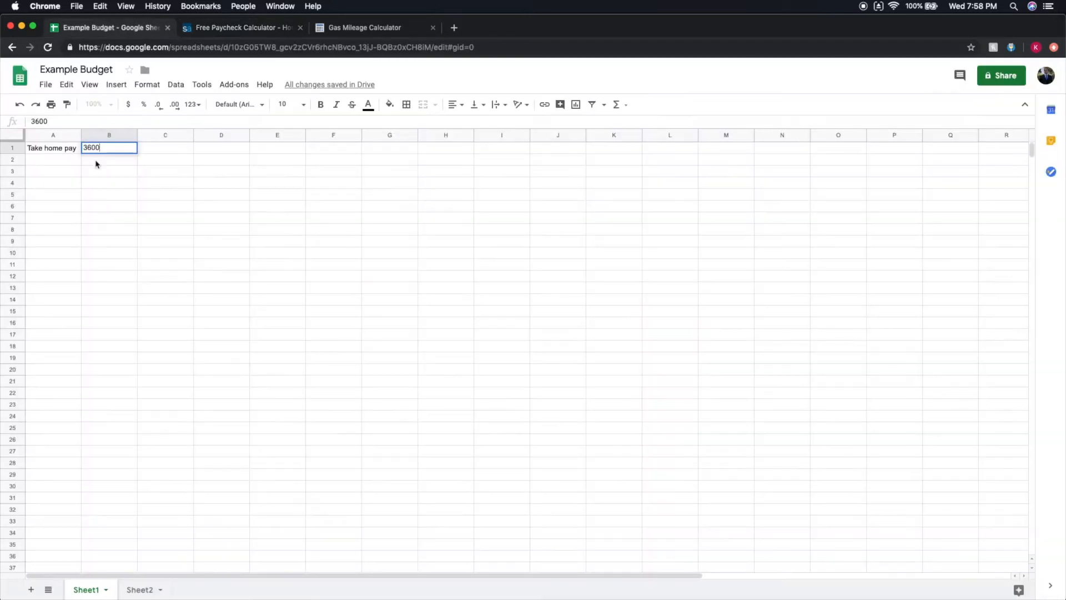
Label cell A2, below Take home pay, as "Mortgage etc.".
left_click(56, 160)
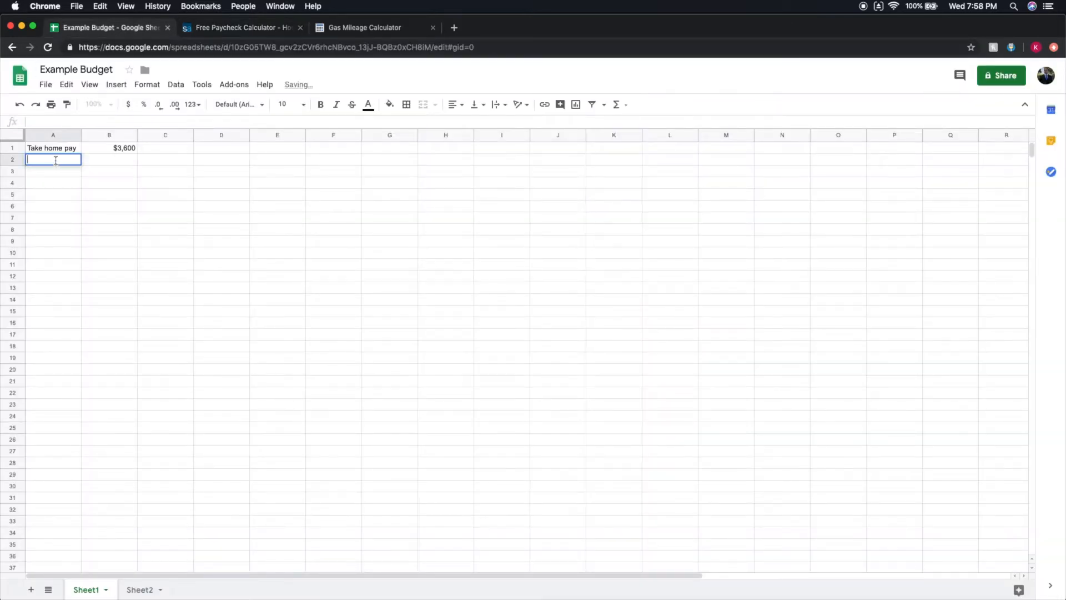
type("Home")
double_click(57, 158)
type("Mortgage")
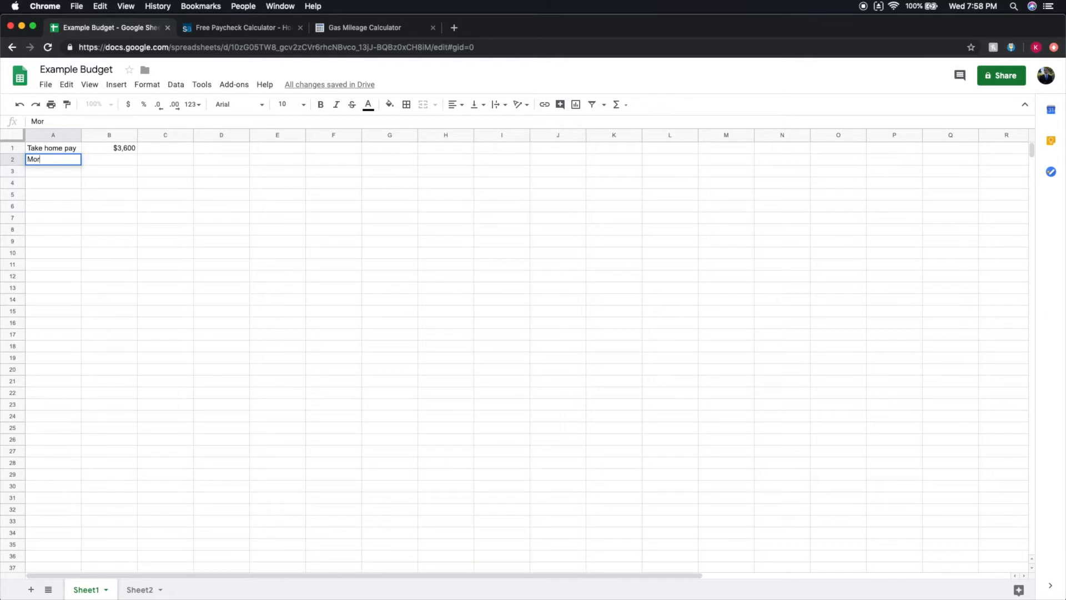
type(" etc.")
Start the mortgage amount cell B2, then search Google for "mortgage calculator" in a new browser tab.
double_click(98, 159)
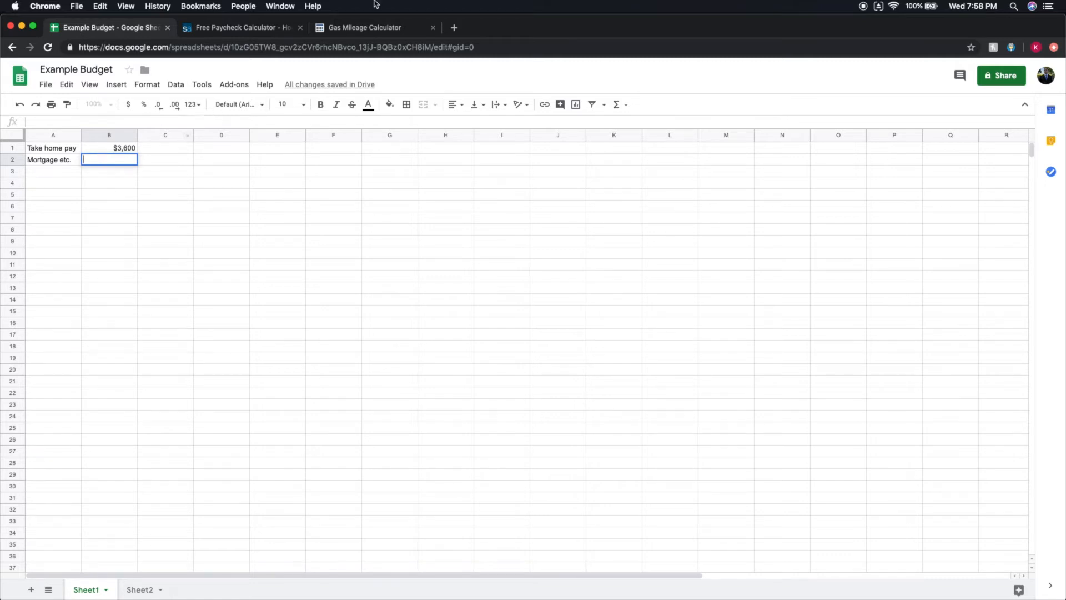
left_click(454, 27)
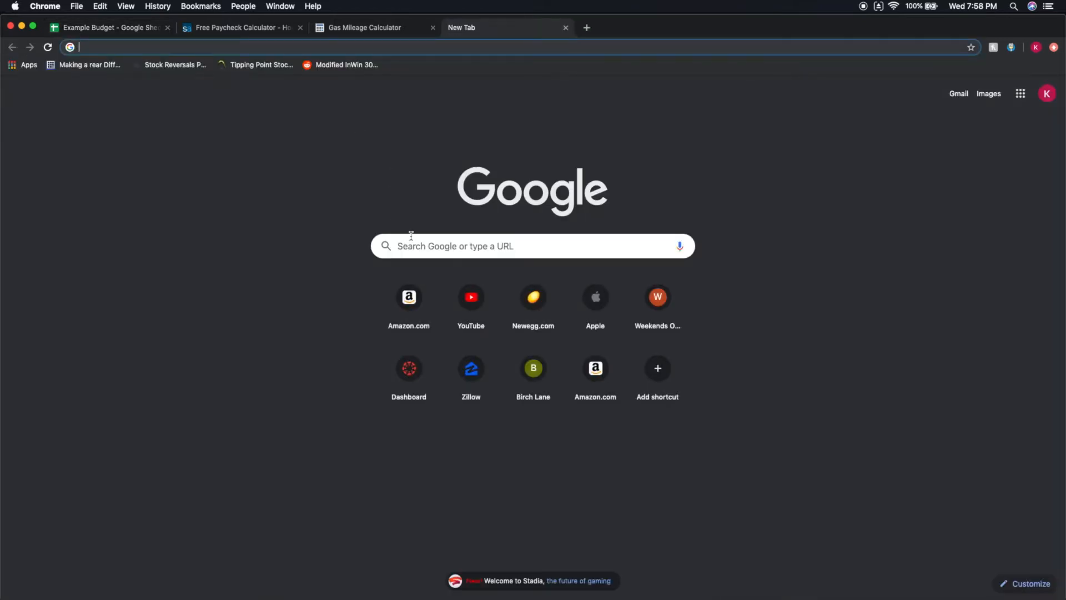
left_click(438, 243)
type("mortgage calculator")
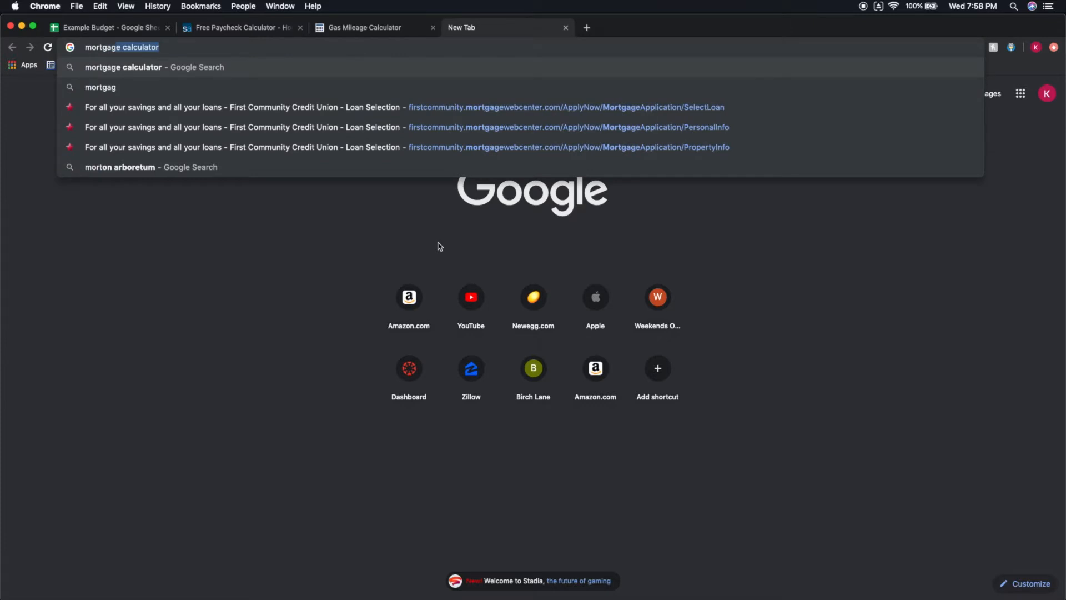
key("Return")
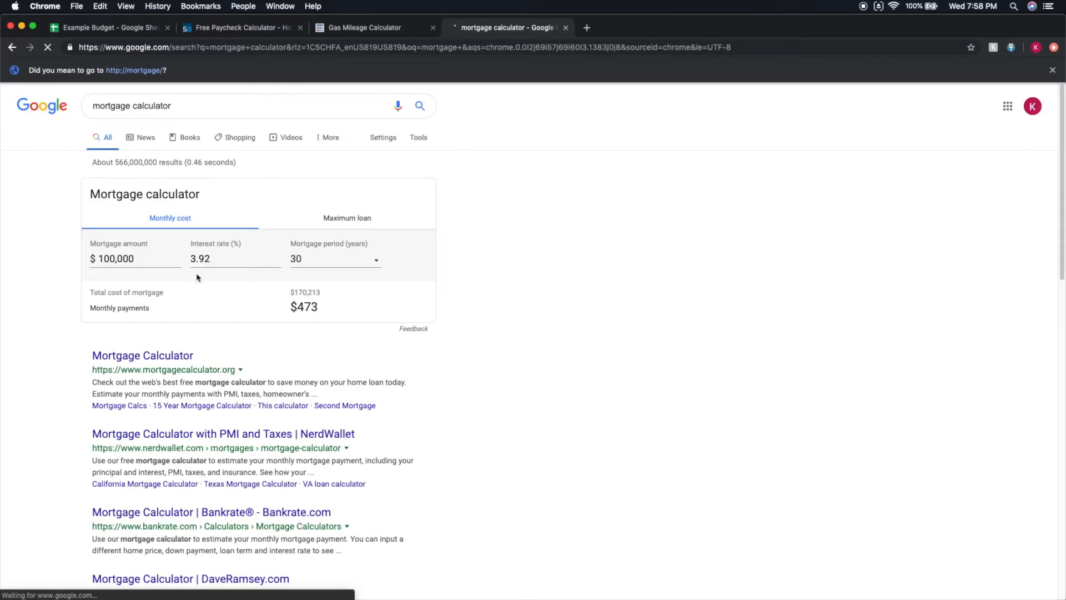
Set the mortgage amount to $200,000 in the mortgage calculator and highlight the resulting monthly payment.
left_click(104, 259)
key("BackSpace")
type("2")
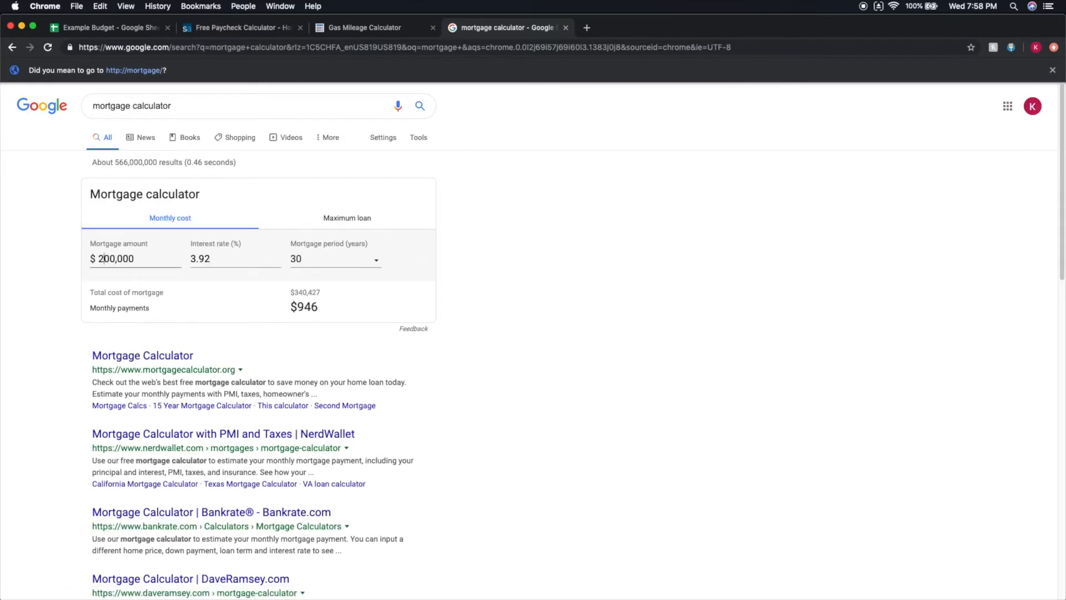
left_click(222, 260)
left_click_drag(290, 307, 341, 310)
Return to the Example Budget sheet and enter 1200 in B2 as the Mortgage etc. amount.
left_click(108, 28)
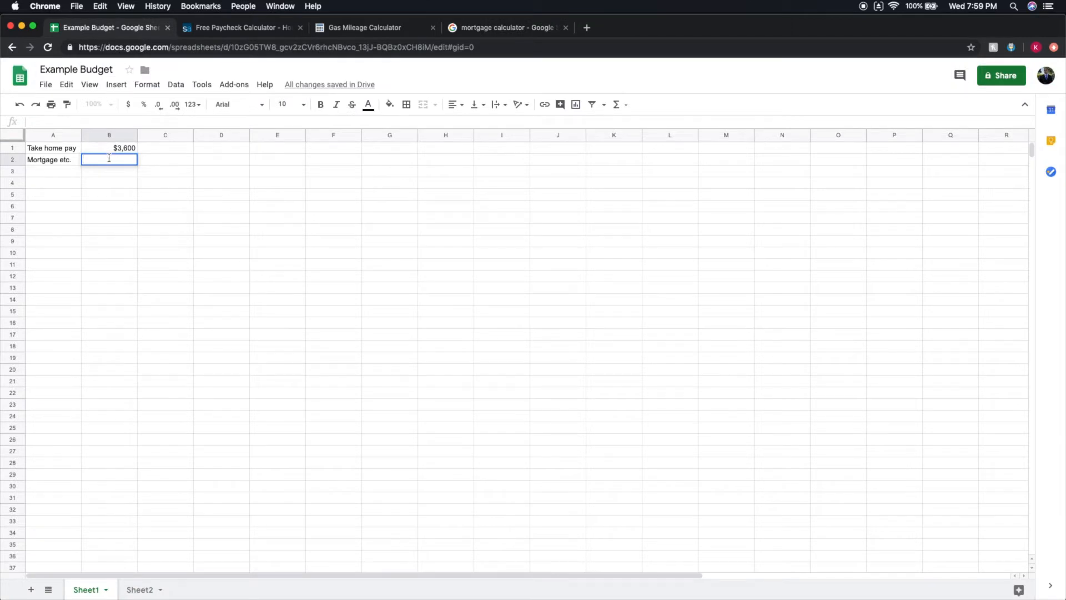
type("100")
key("BackSpace")
key("BackSpace")
type("1200")
Add a Food expense in row 3 with an amount of 600.
left_click(65, 170)
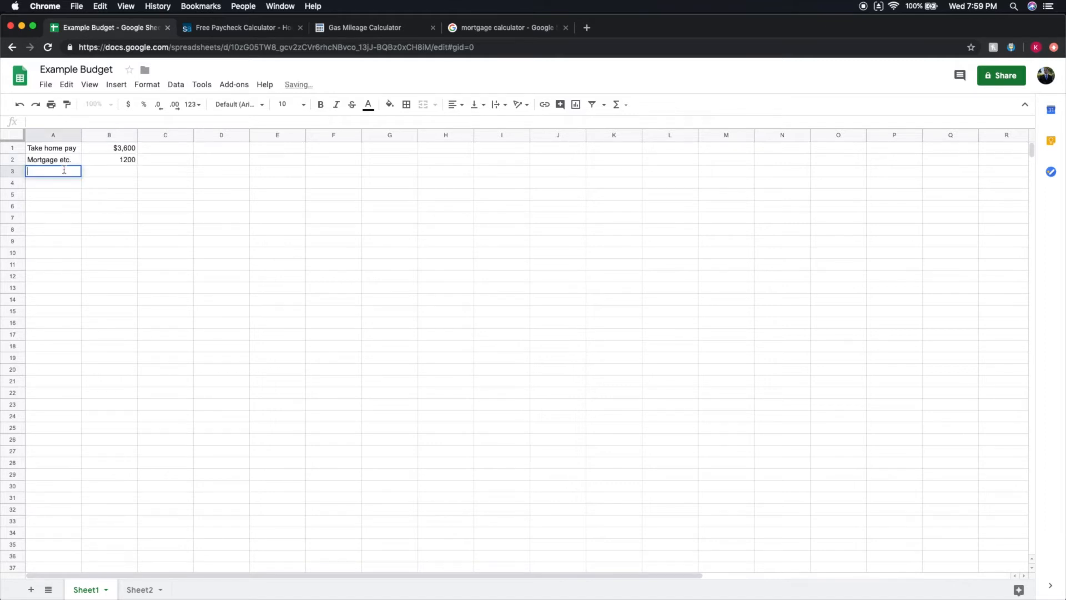
type("Food")
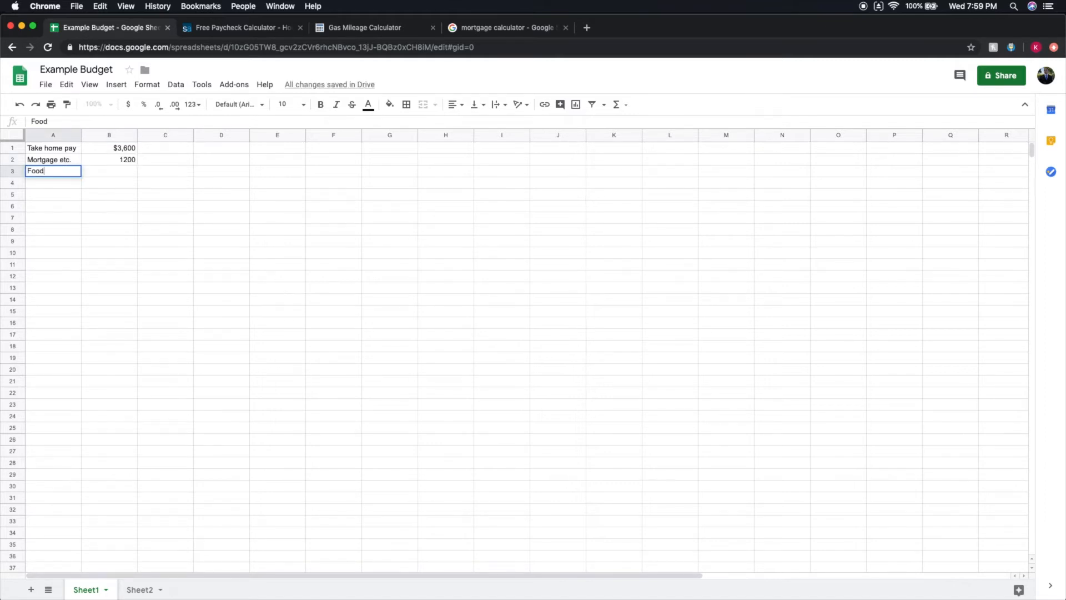
left_click(116, 175)
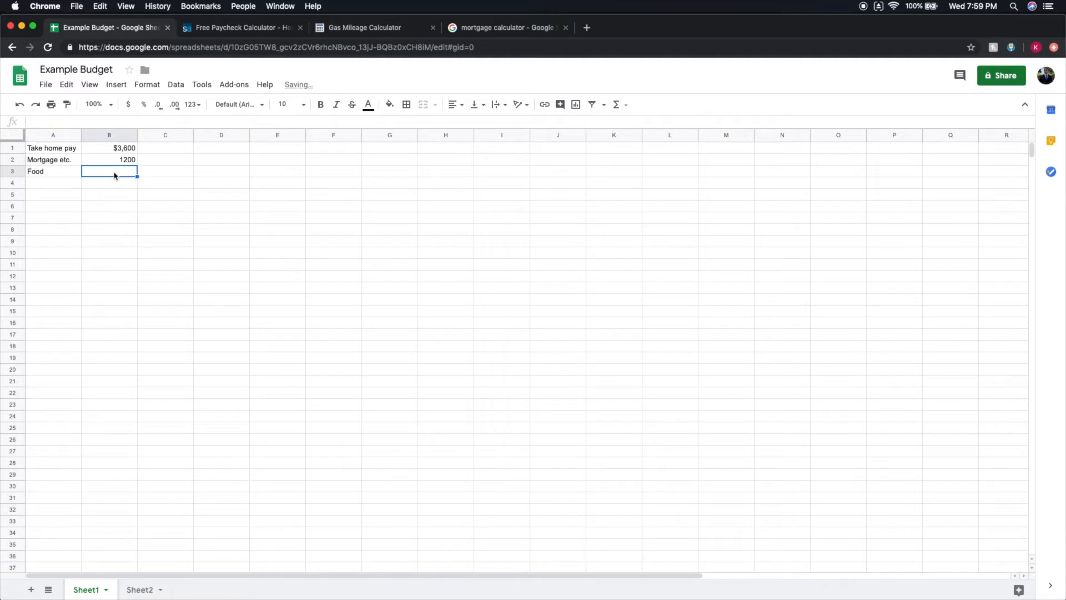
double_click(115, 172)
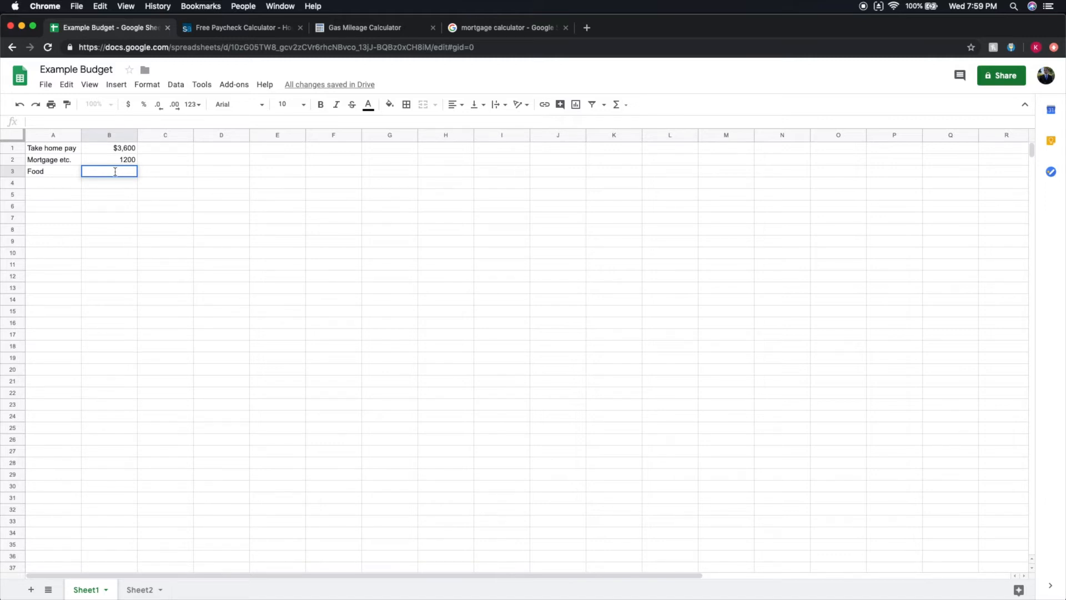
type("00")
Add a Car expense in row 4 with an amount of 200.
left_click(63, 185)
double_click(63, 184)
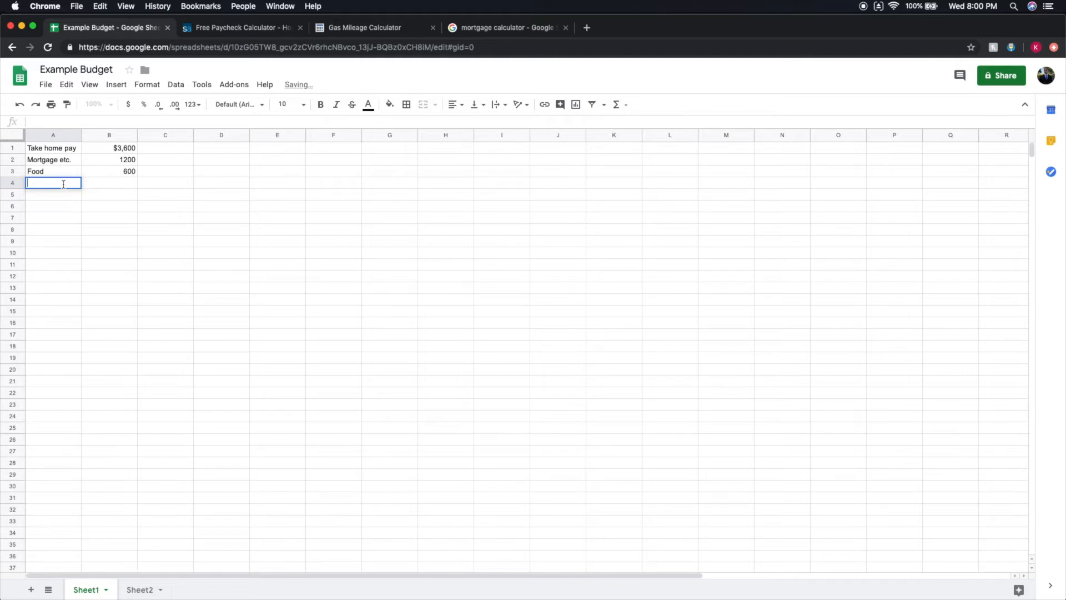
type("Car")
left_click(107, 186)
double_click(108, 184)
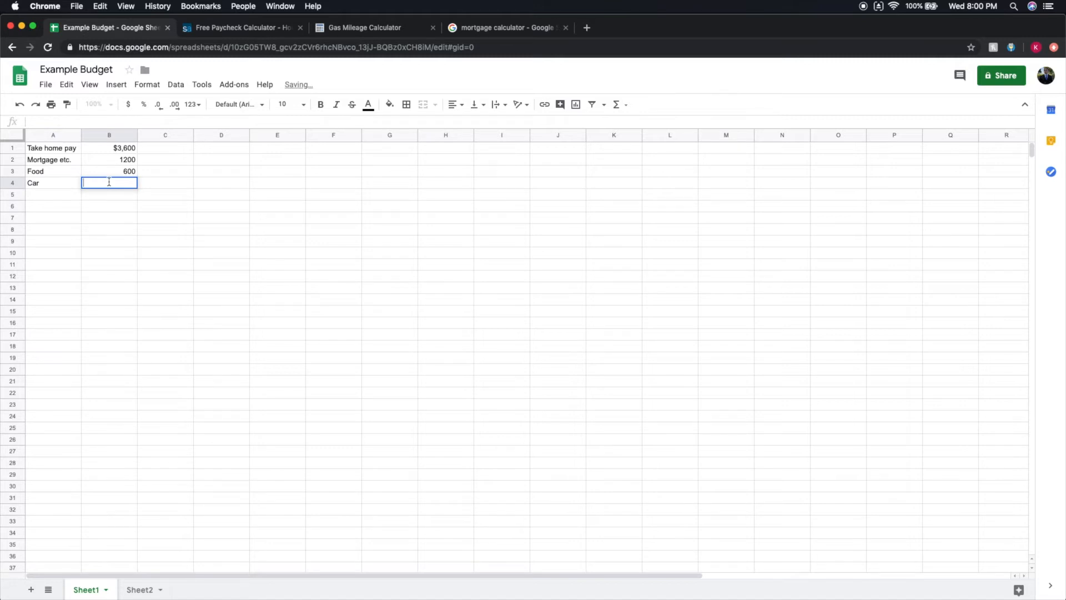
type("200")
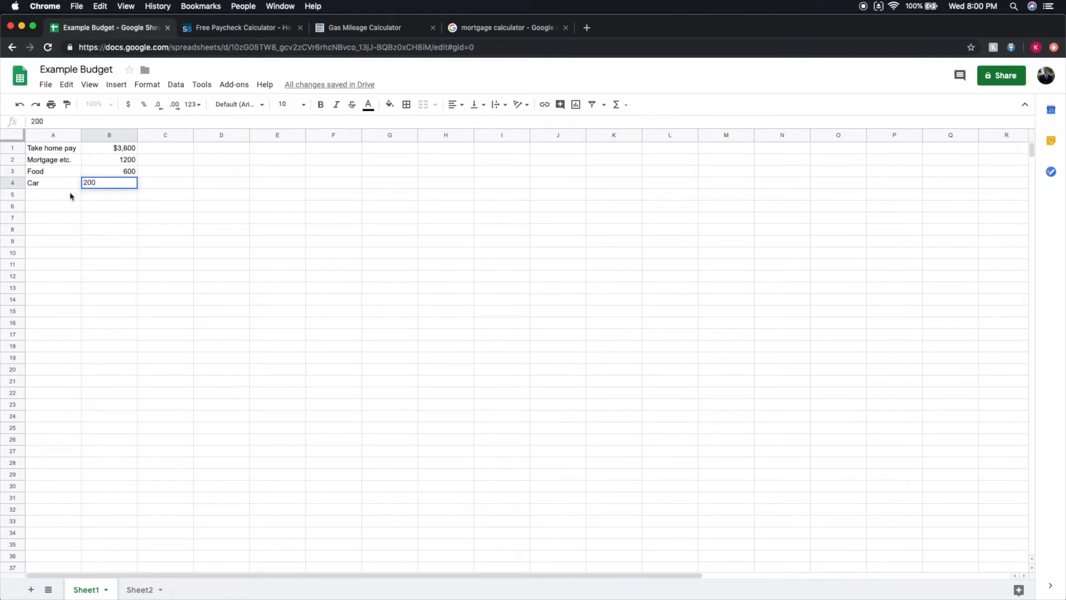
Add an Insurance expense in row 5 with an amount of 100.
left_click(71, 194)
double_click(70, 193)
type("Insurance")
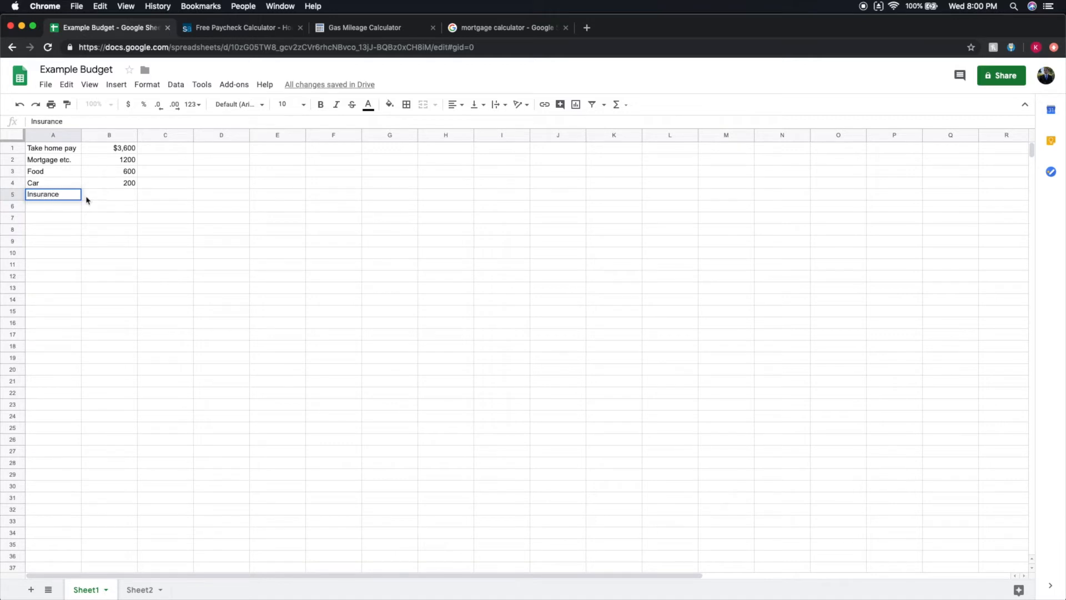
left_click(104, 192)
double_click(104, 192)
type("100")
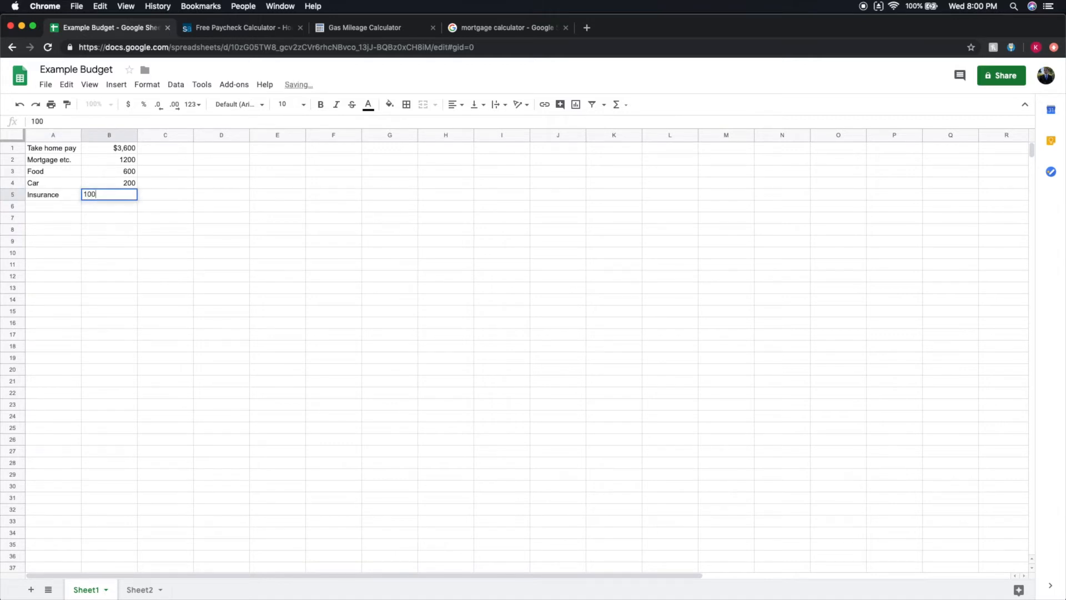
Label cell A6 as Fuel and open the adjacent amount cell B6 for editing.
left_click(69, 204)
double_click(69, 204)
type("Fuel")
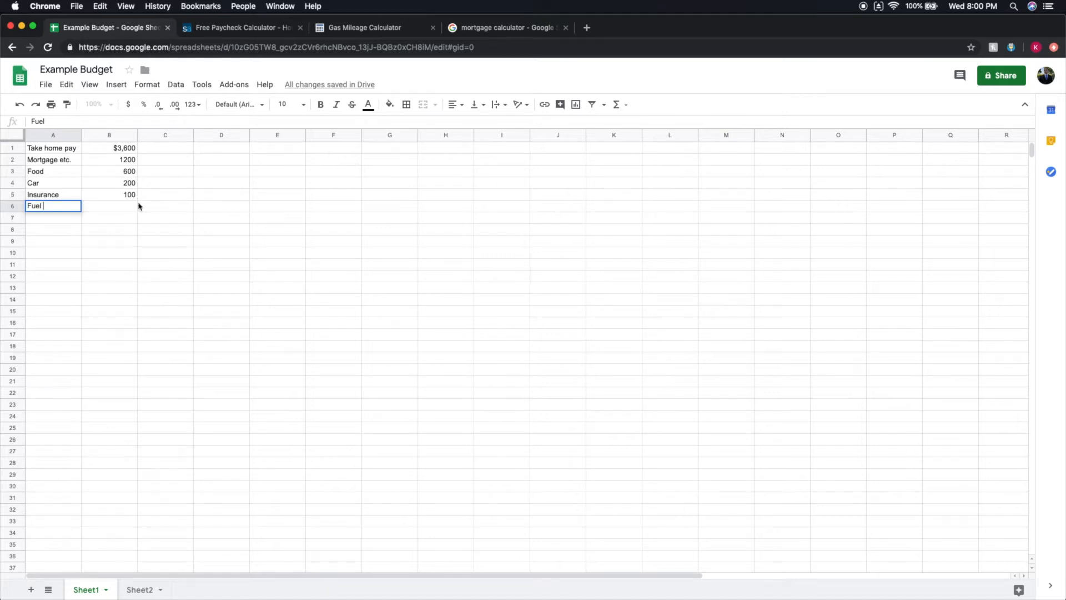
left_click(116, 209)
double_click(115, 207)
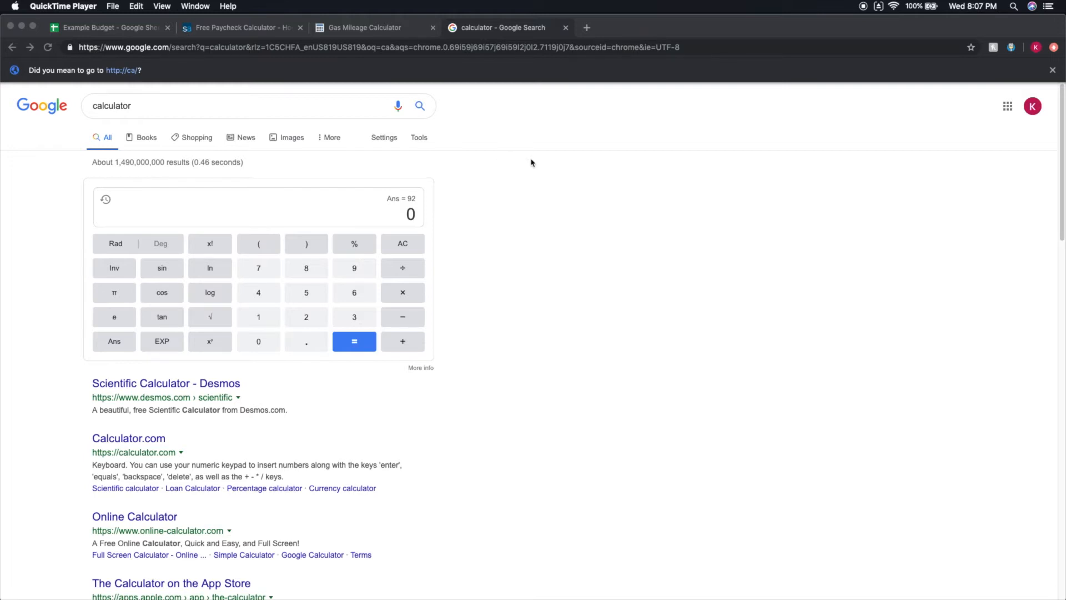
Search Google for "odometer" in a new tab, examine an odometer image, and close that tab.
left_click(587, 28)
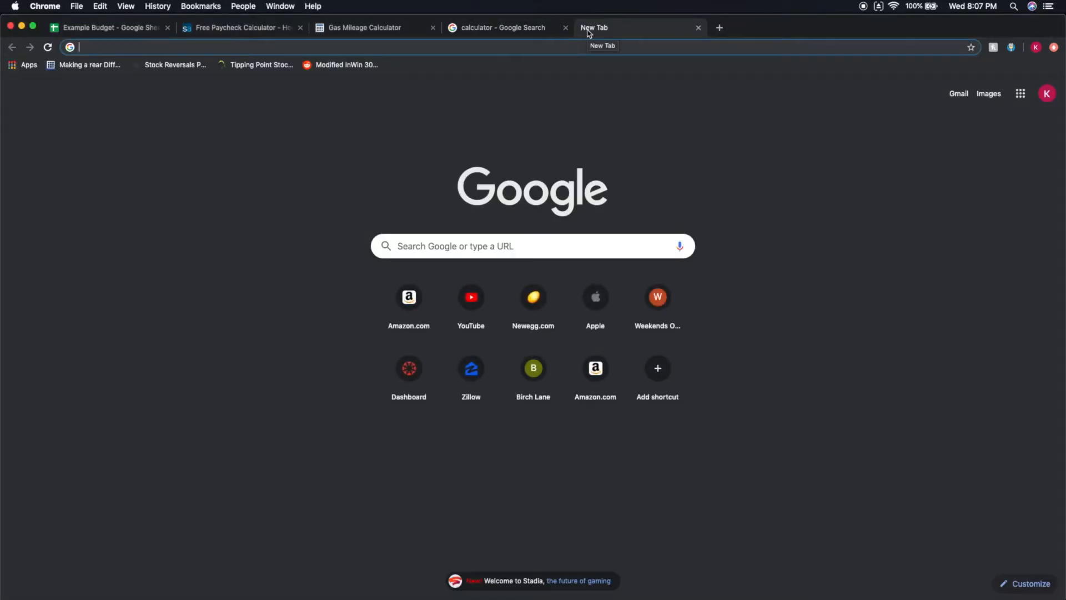
type("odome")
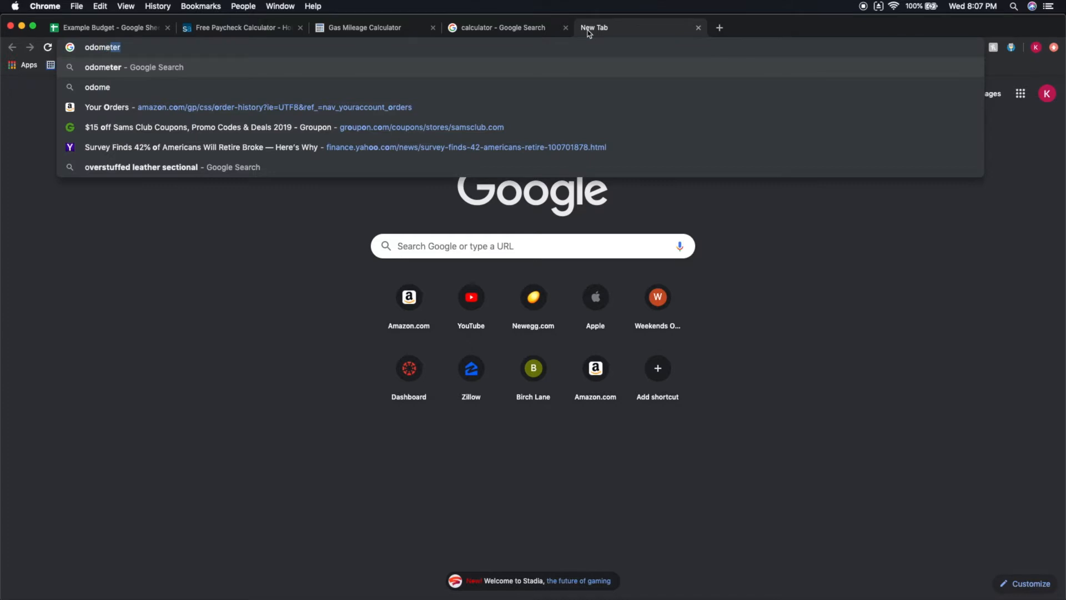
key("Return")
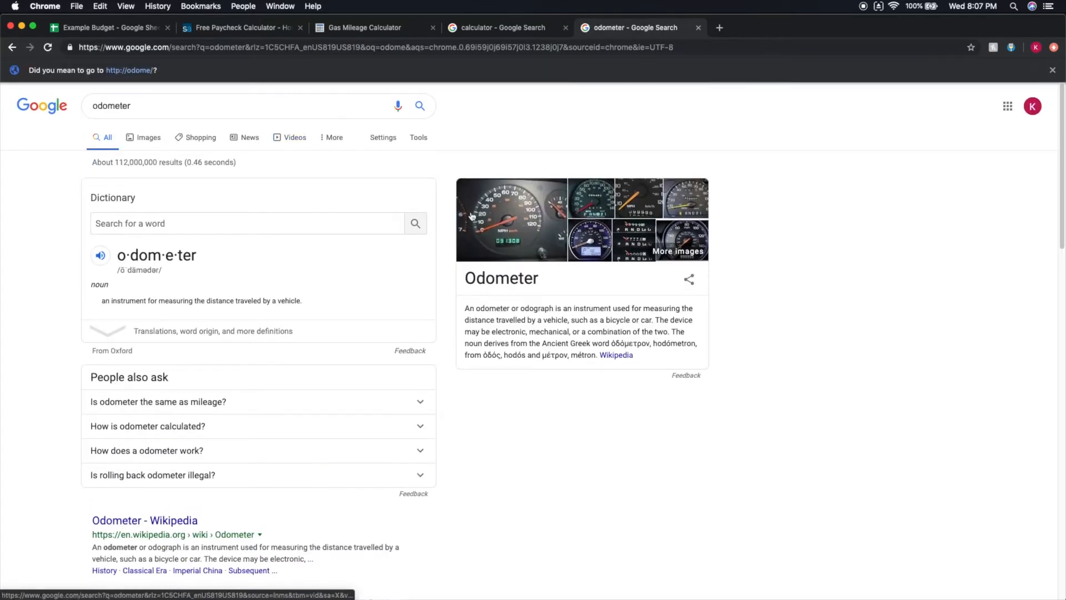
left_click(468, 249)
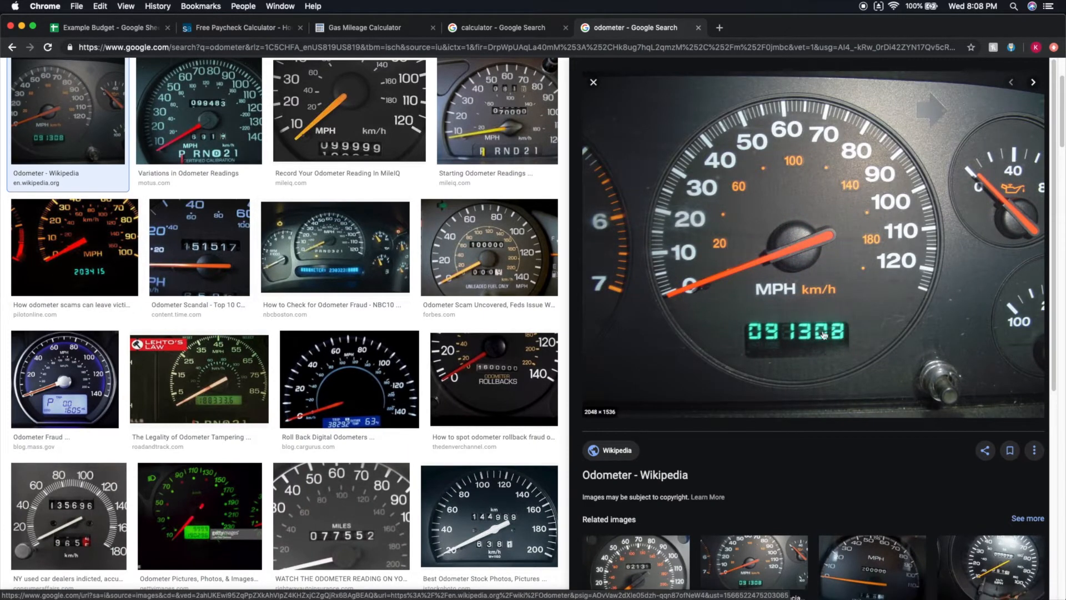
left_click(698, 28)
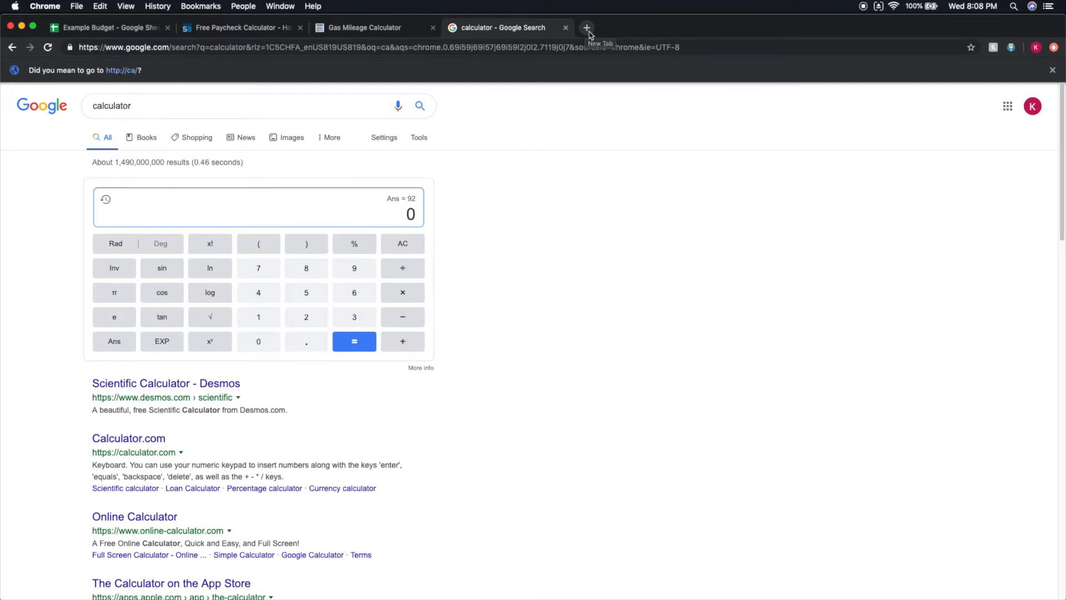
Calculate the miles driven between odometer readings as 20350 − 20000 in the Google calculator.
left_click(303, 317)
left_click(260, 341)
left_click(356, 319)
left_click(309, 300)
left_click(269, 341)
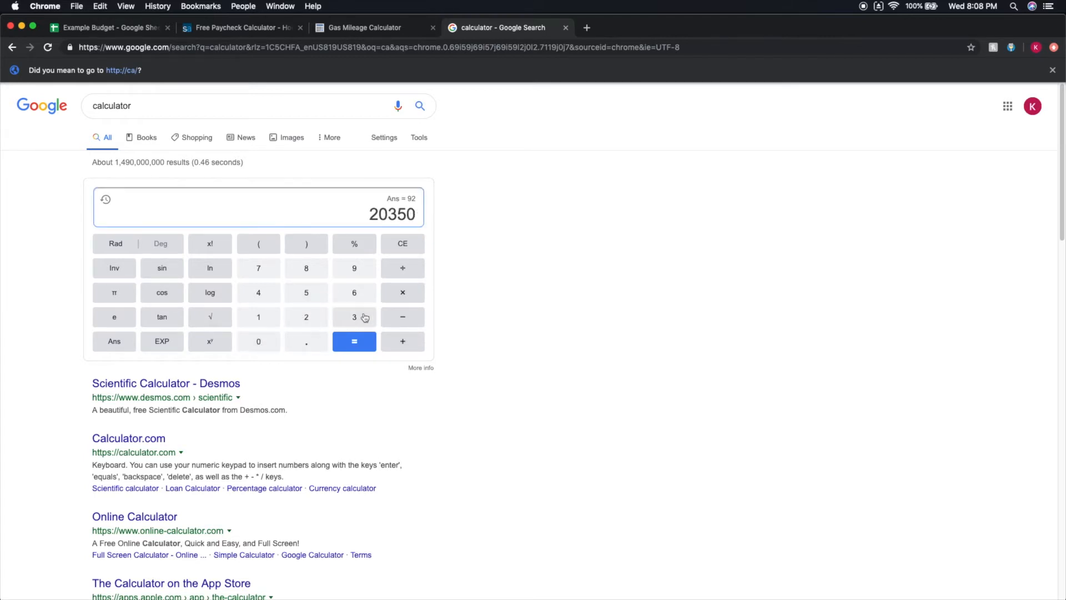
left_click(411, 321)
left_click(300, 322)
left_click(259, 341)
left_click(259, 341)
left_click(259, 341)
left_click(259, 342)
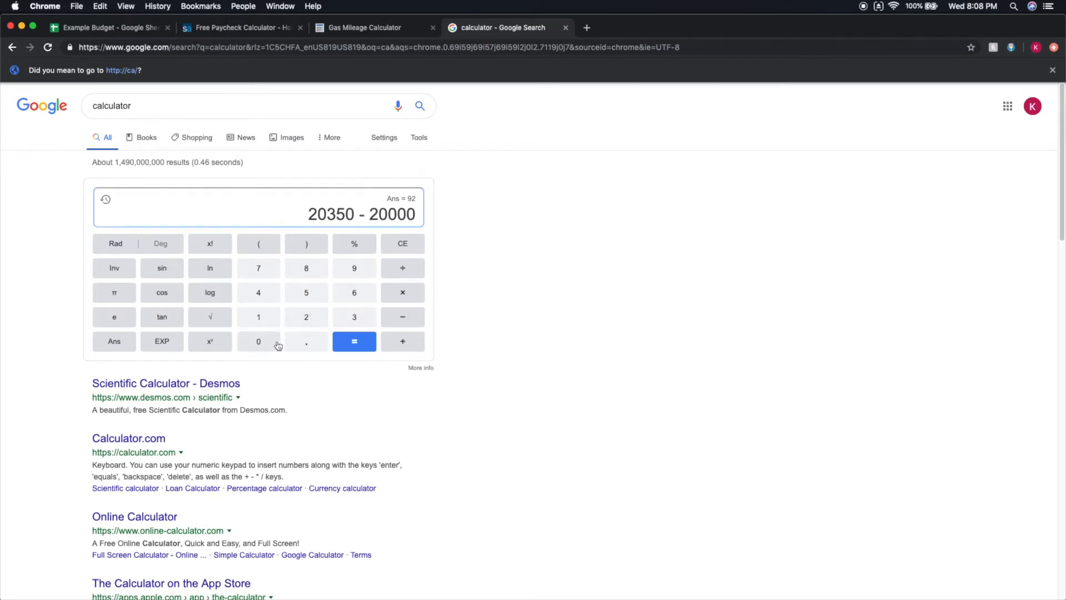
left_click(362, 346)
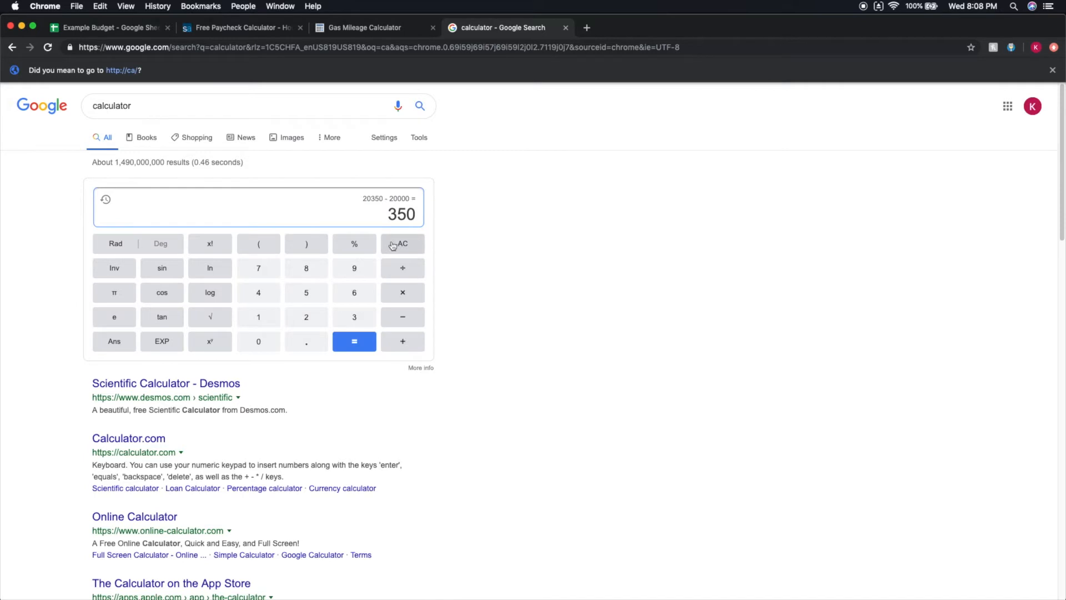
Calculate the fuel mileage as 350 ÷ 15 in the Google calculator.
left_click_drag(391, 215, 429, 217)
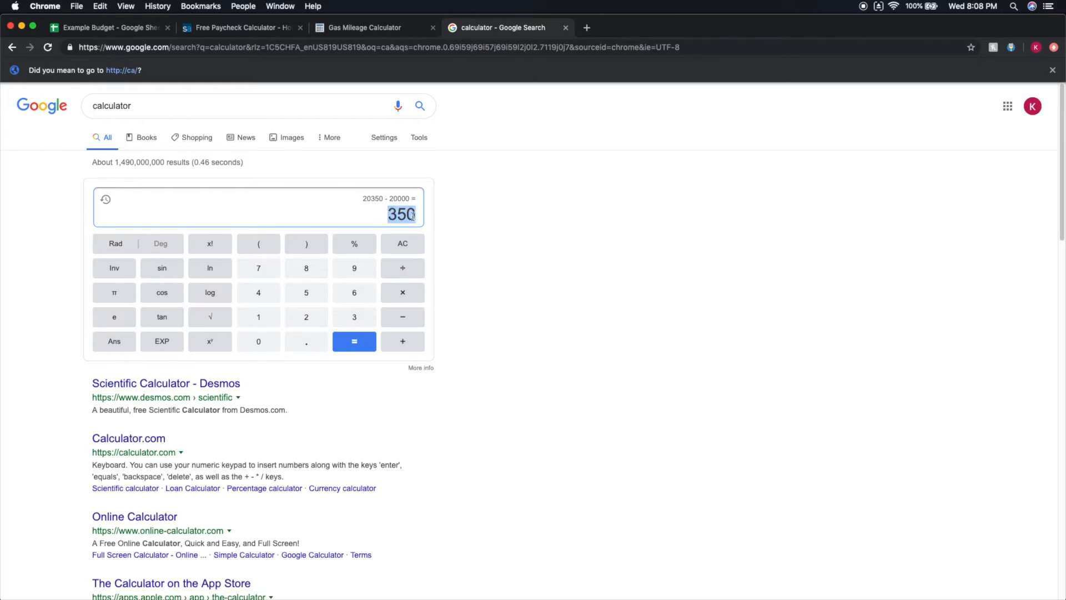
left_click(406, 215)
left_click(401, 267)
left_click(272, 314)
left_click(295, 300)
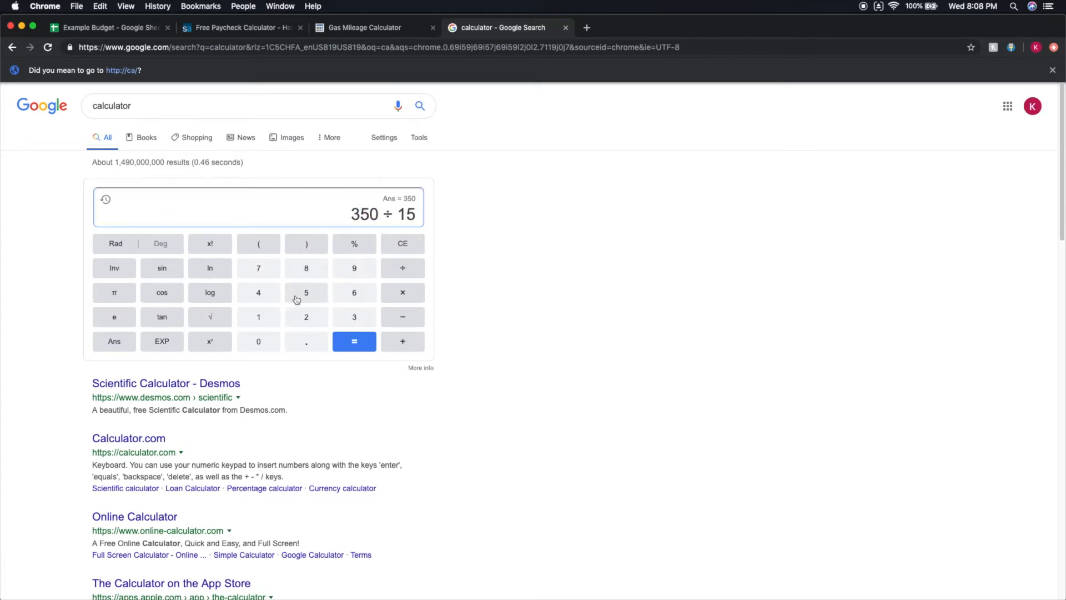
left_click(357, 341)
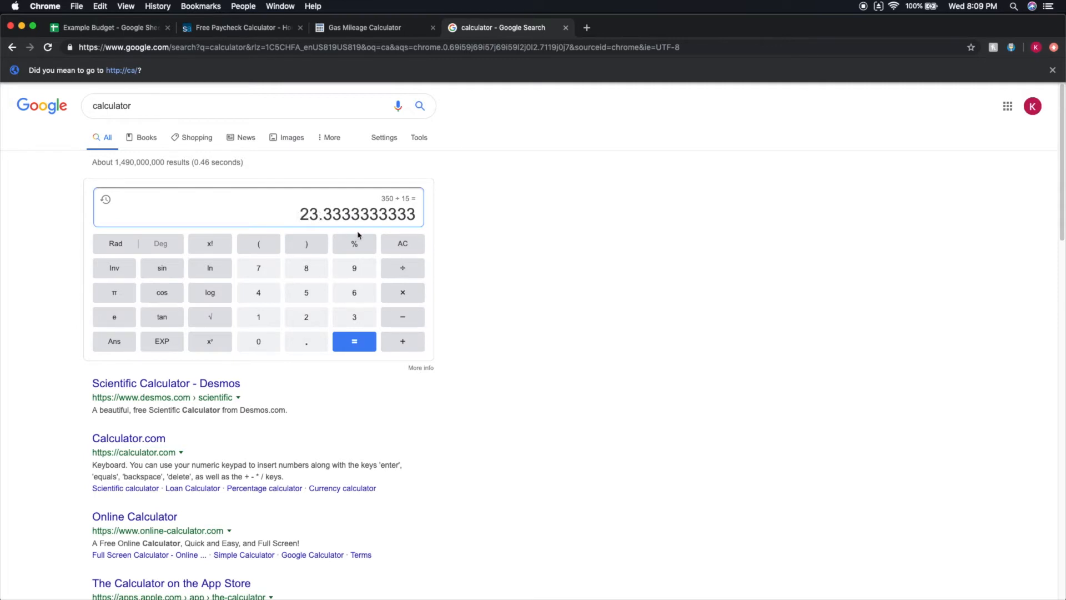
Enter the rounded mileage of 23 in the calculator and note 23 in the Fuel amount cell B6.
left_click(400, 245)
left_click(320, 316)
left_click(345, 316)
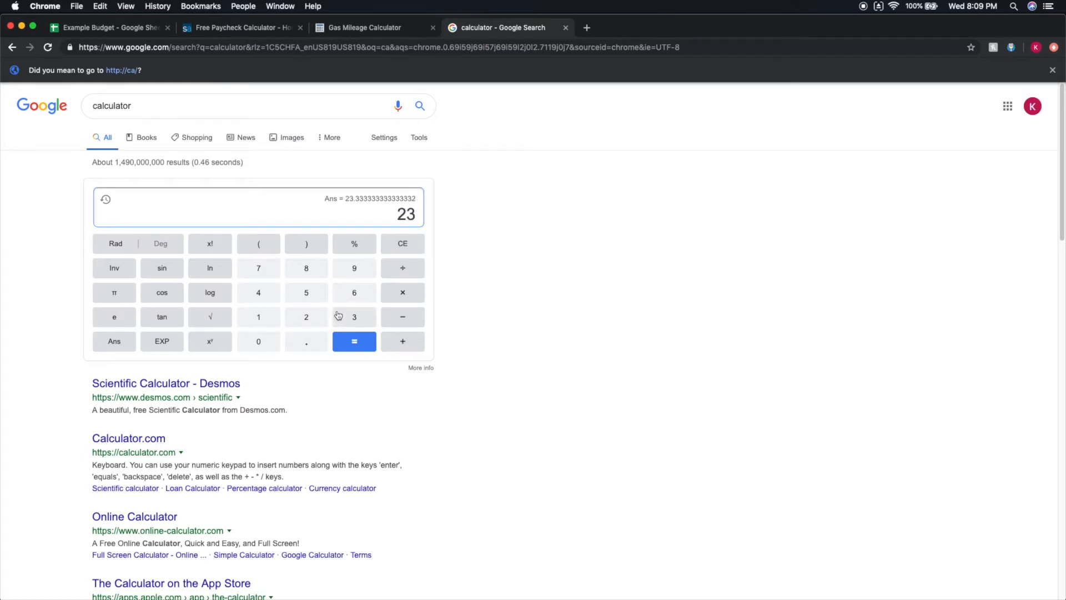
left_click(96, 30)
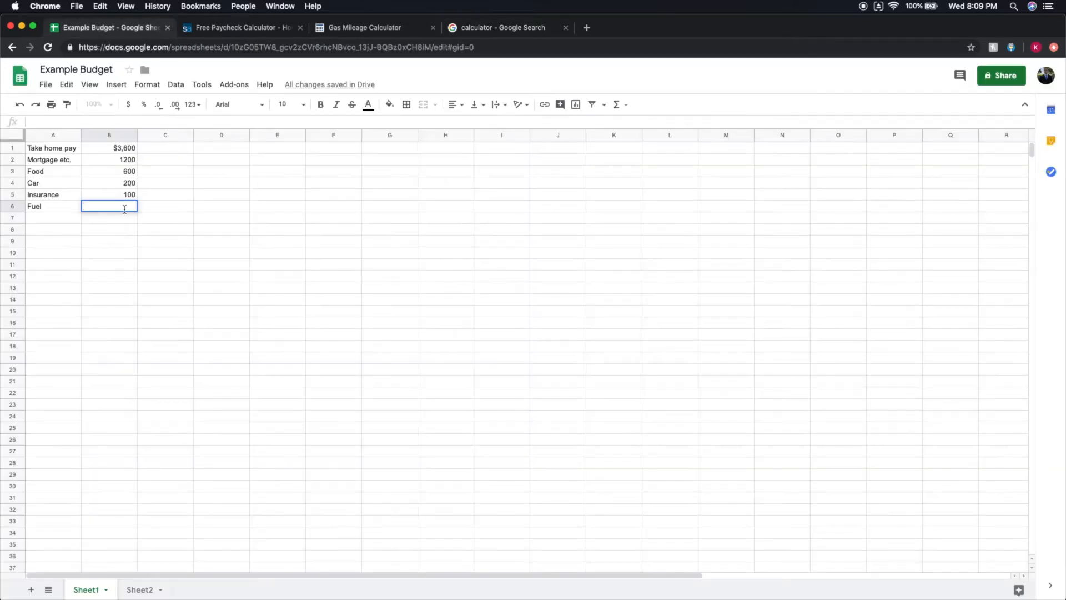
type("12")
key("BackSpace")
Search Google for "average miles driven per year" in a new tab, highlight the monthly mileage figure, and close that tab.
left_click(482, 32)
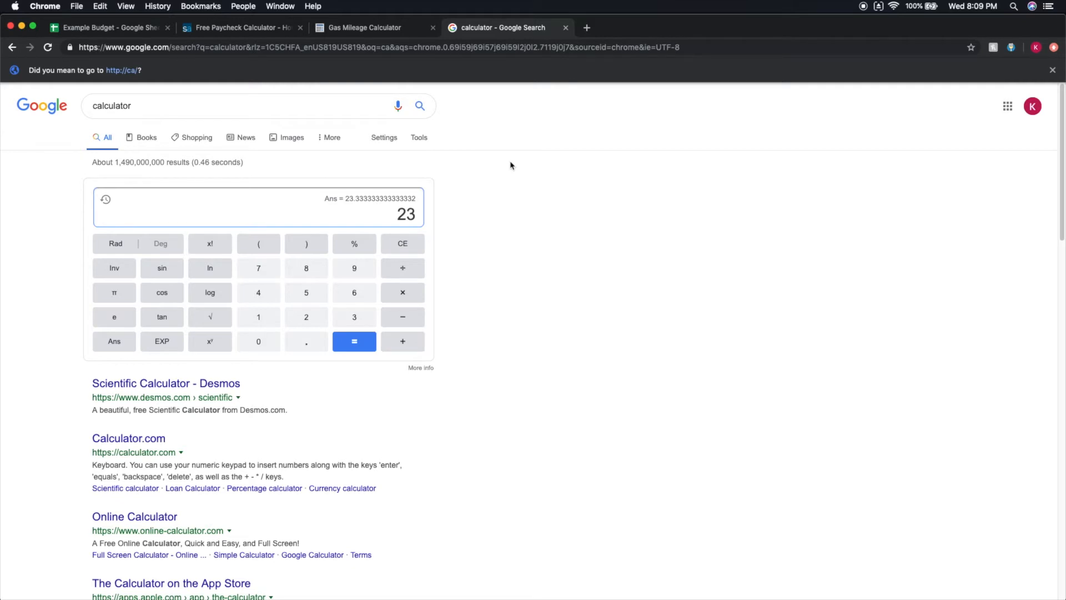
left_click(587, 28)
type("average ")
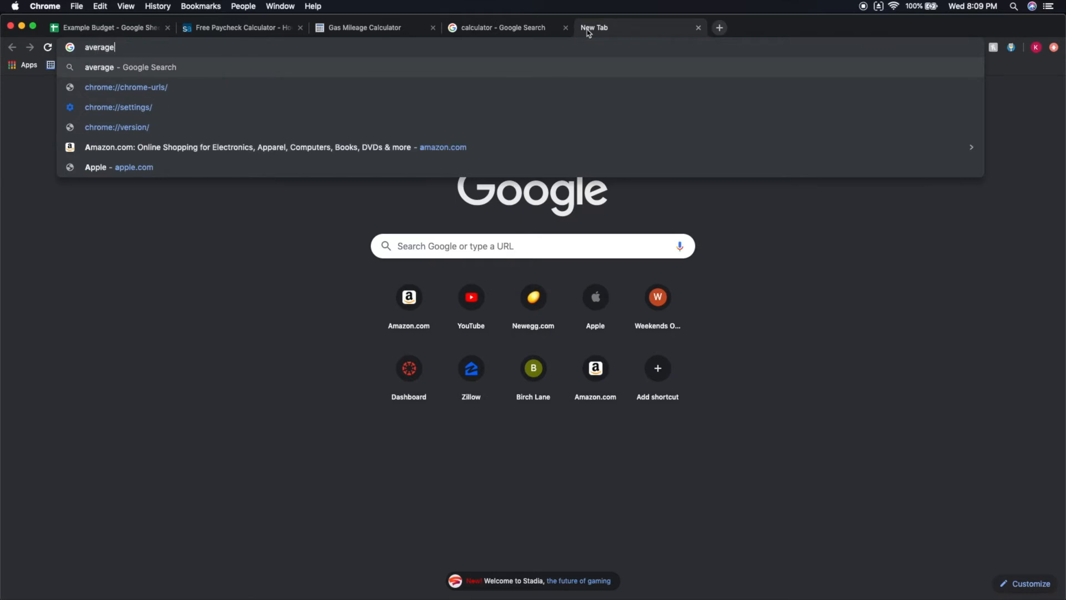
type("miles driven per")
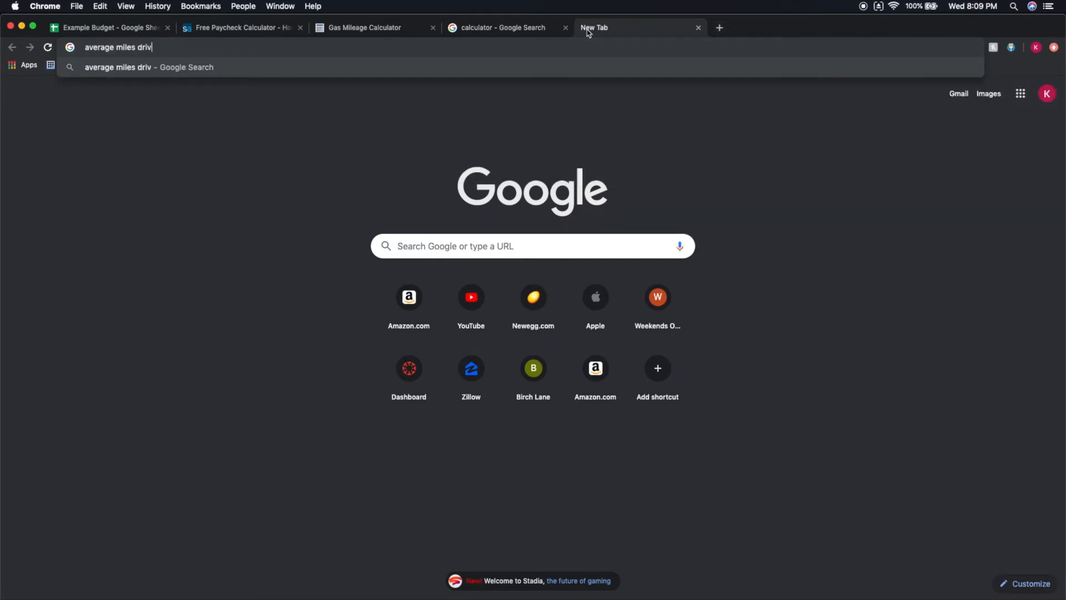
type(" year")
key("Return")
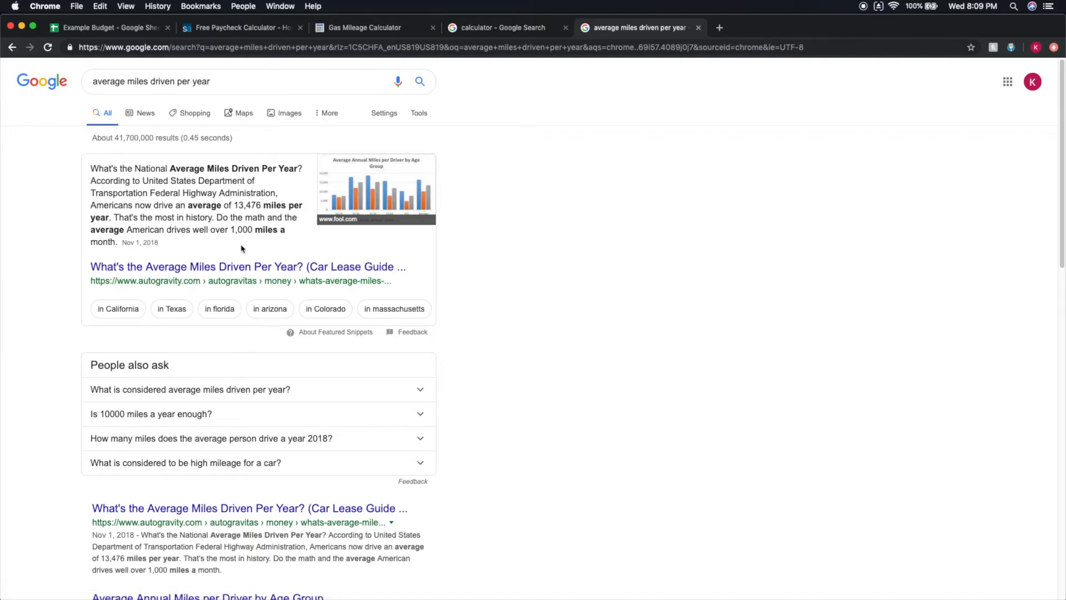
left_click_drag(231, 229, 253, 230)
left_click(699, 28)
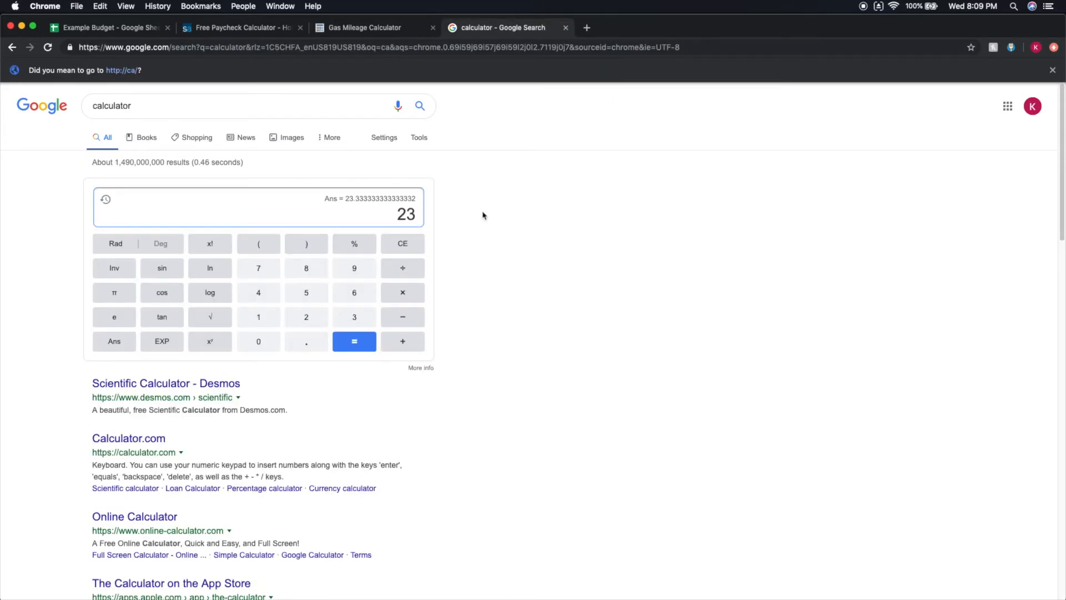
Calculate the monthly gallons of fuel as 1000 ÷ 23 in the Google calculator and highlight the result.
left_click_drag(398, 217, 431, 217)
left_click(394, 251)
left_click(258, 317)
left_click(258, 340)
left_click(258, 341)
left_click(258, 341)
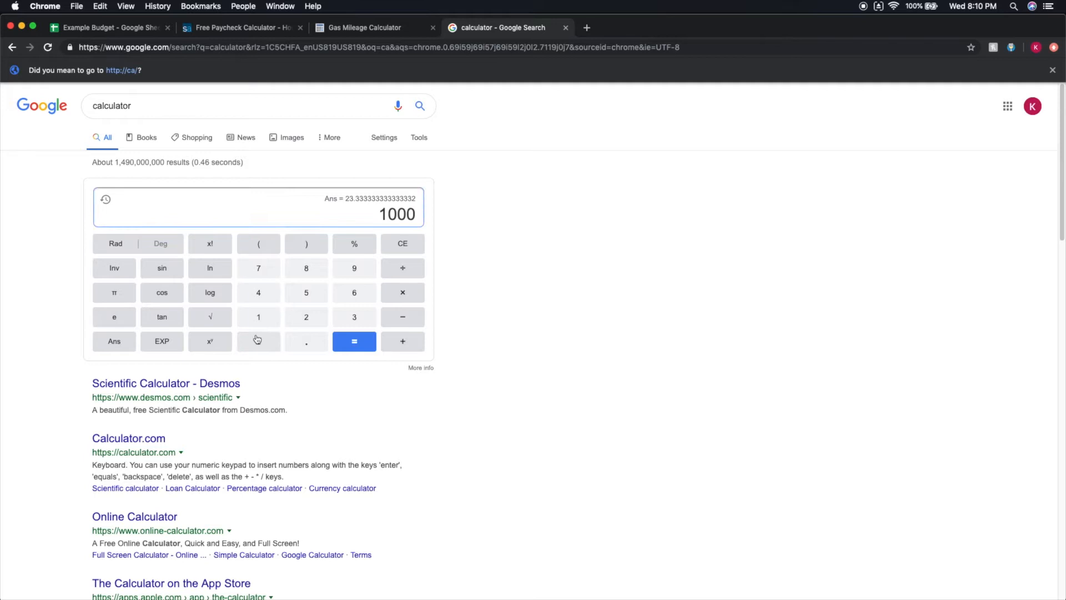
left_click(403, 268)
left_click(308, 318)
left_click(354, 317)
left_click(357, 336)
left_click_drag(300, 215, 429, 220)
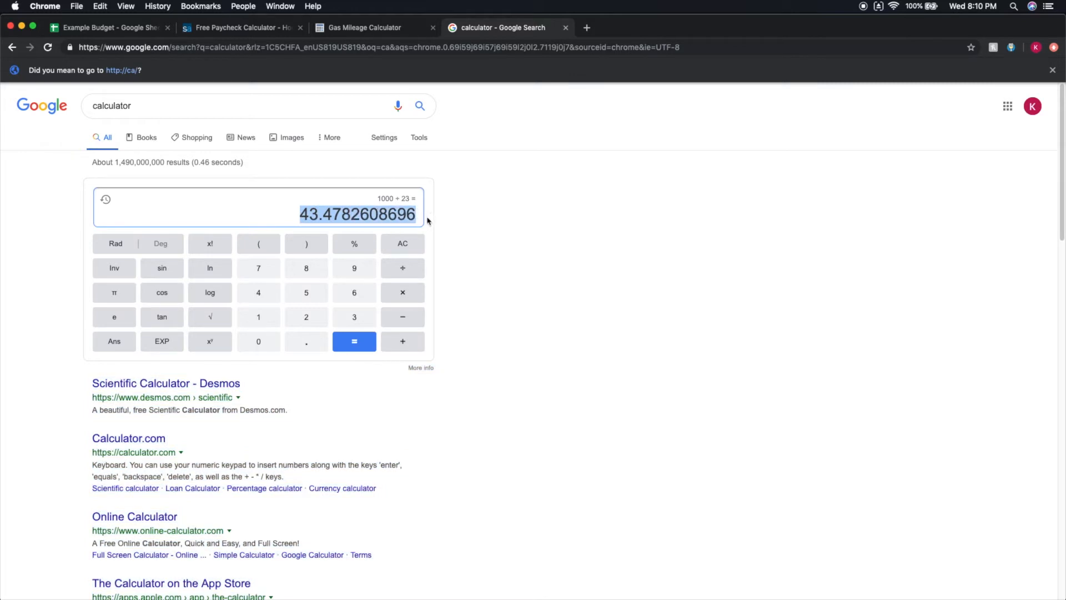
Calculate the monthly fuel cost as 44 × 3.50 in the Google calculator and highlight the result.
left_click(397, 244)
double_click(269, 294)
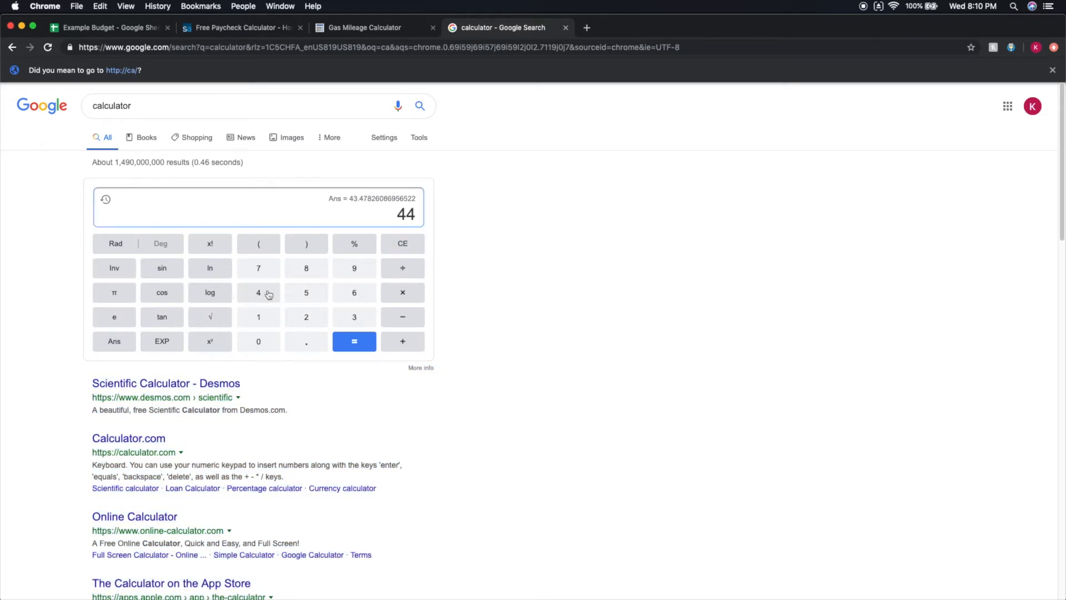
left_click(394, 297)
left_click(355, 318)
left_click(308, 341)
left_click(309, 303)
left_click(266, 341)
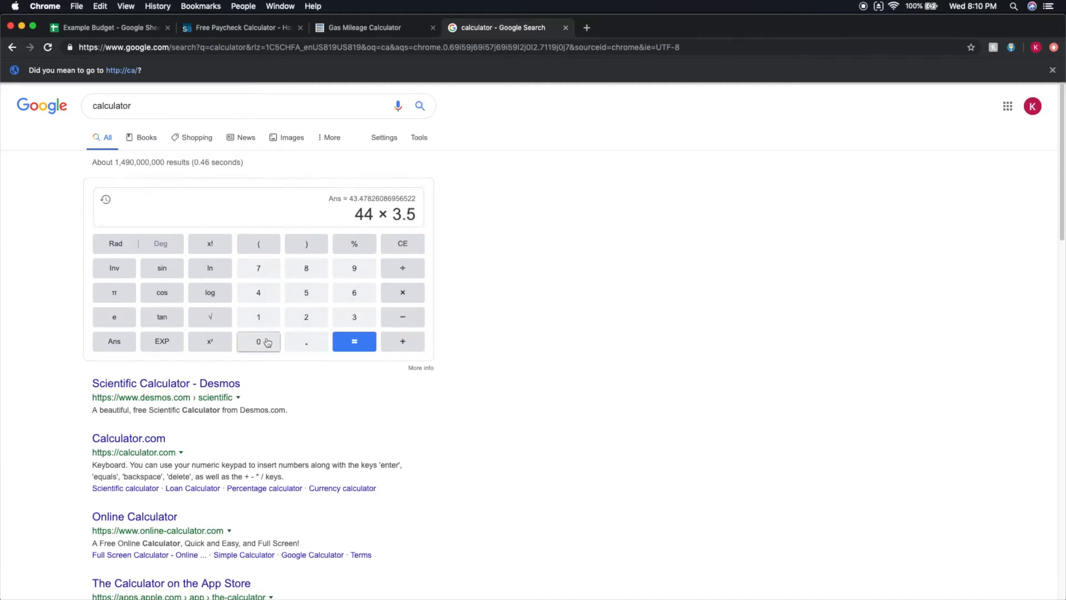
left_click(370, 342)
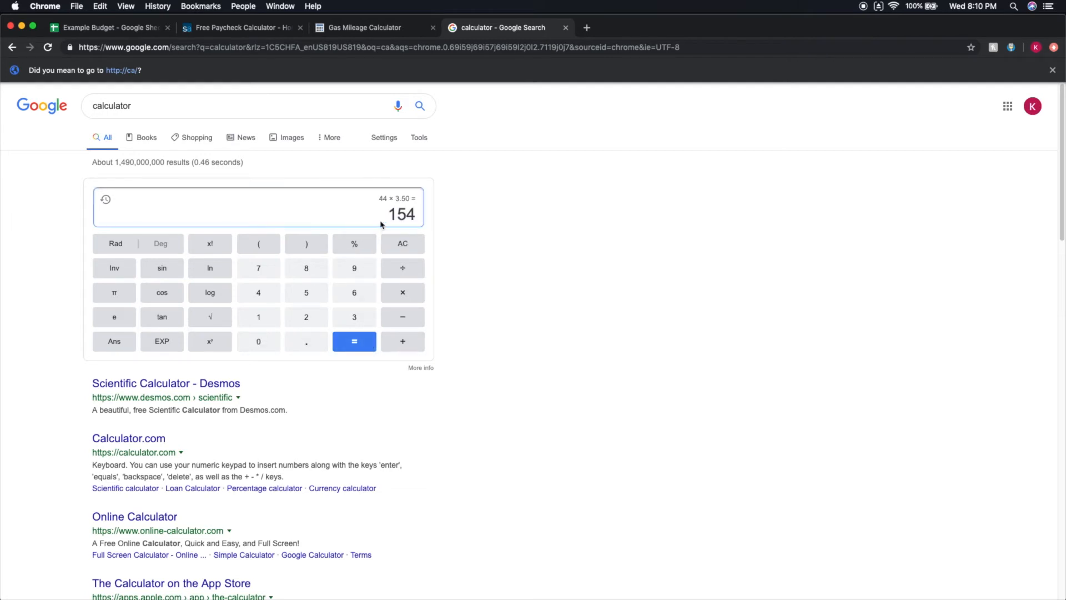
left_click_drag(388, 215, 458, 216)
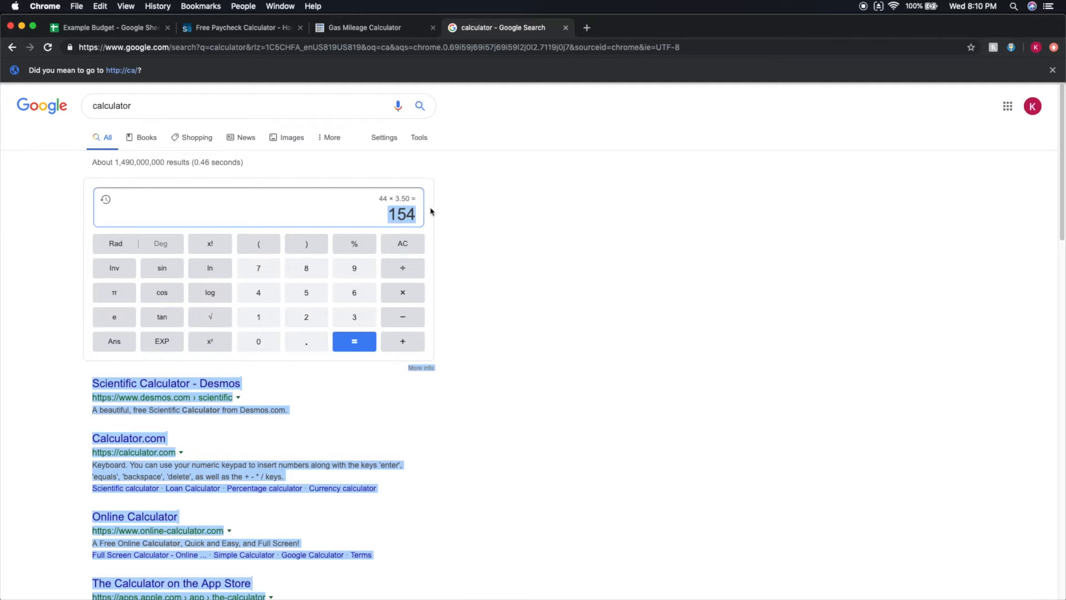
Return to the Example Budget sheet and set the Fuel amount in B6 to 160.
left_click(104, 28)
double_click(109, 207)
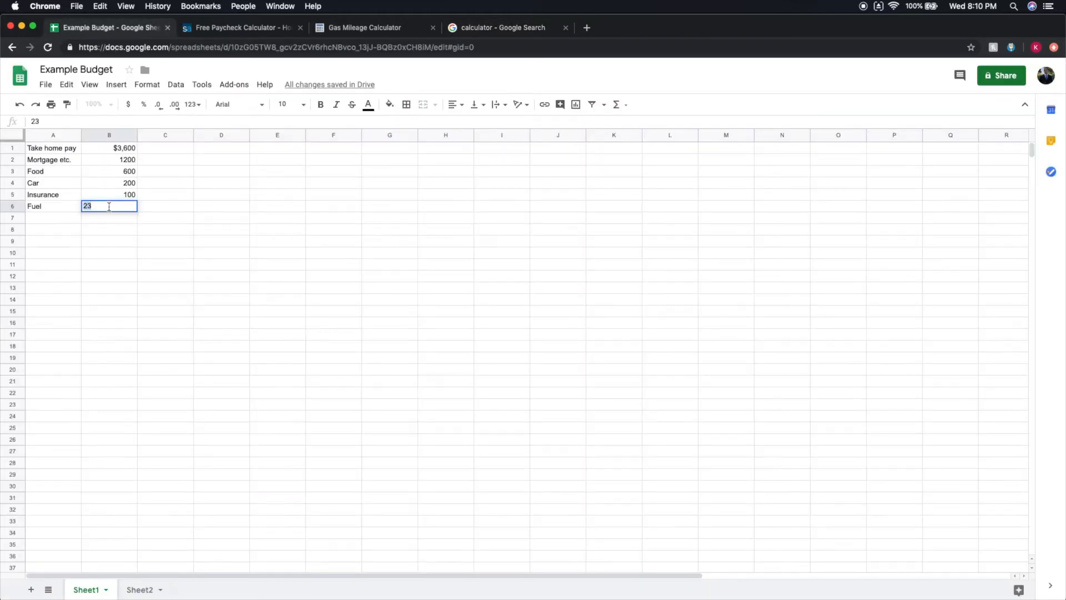
type("160")
left_click(145, 205)
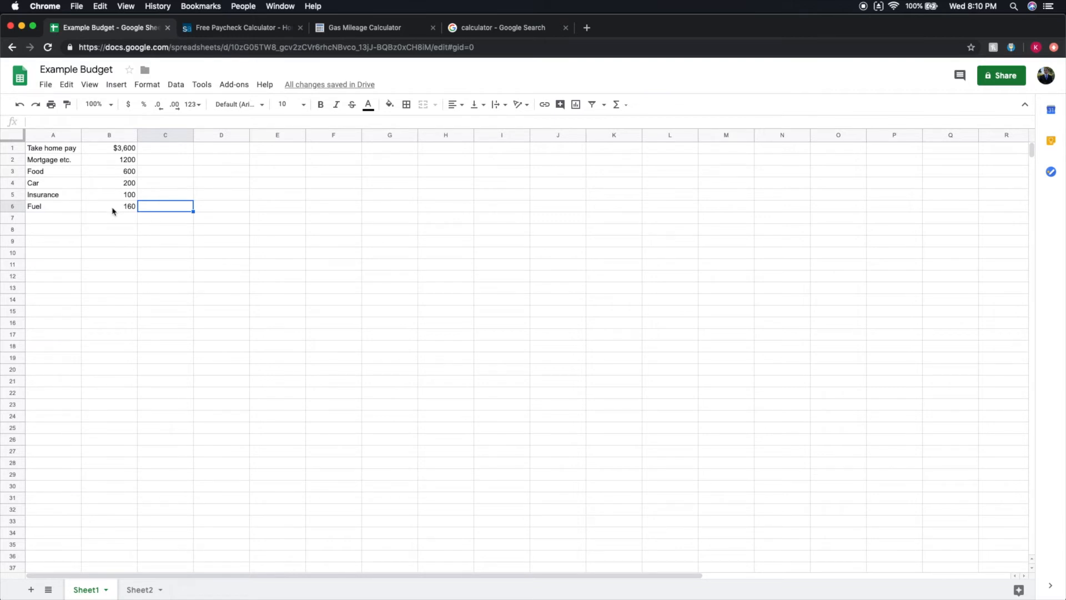
Add a Misc expense in row 7 with an amount of 300.
double_click(61, 218)
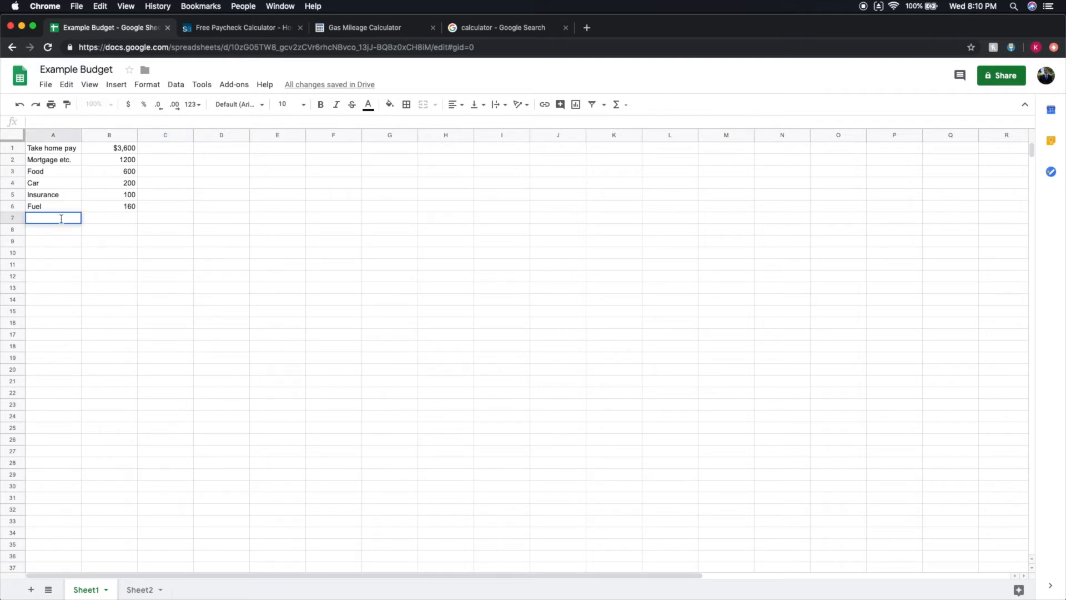
type("Cl")
key("BackSpace")
type("Misc")
left_click(100, 220)
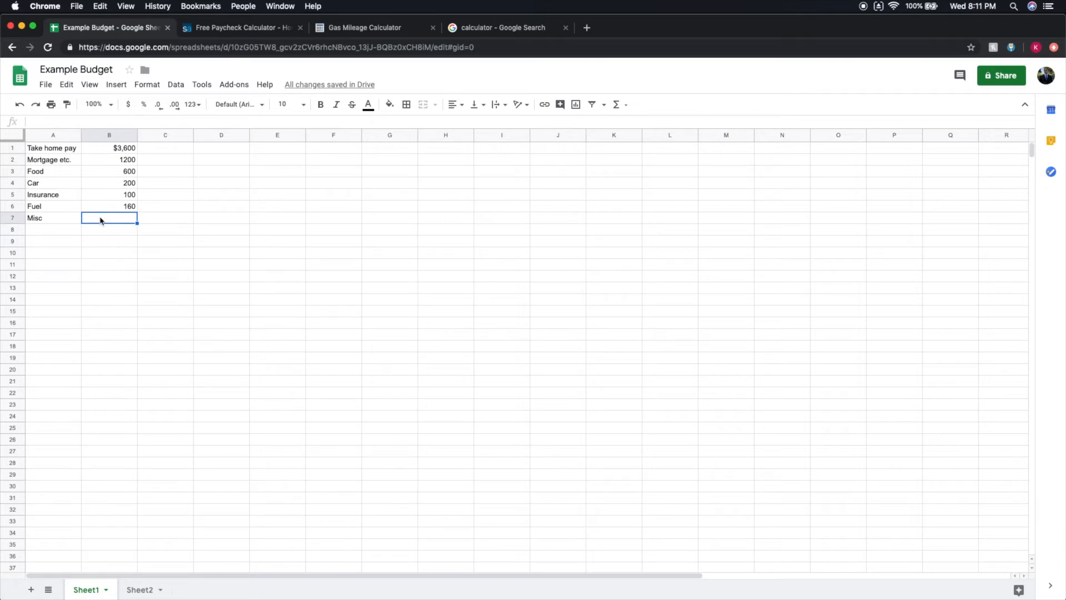
type("300")
left_click(153, 206)
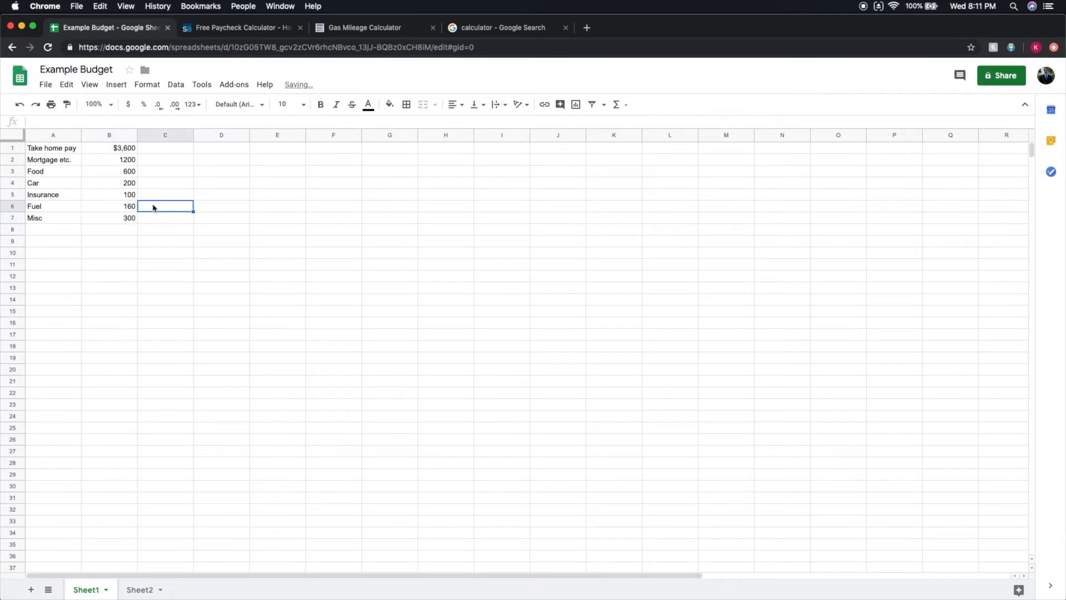
left_click(120, 219)
left_click(172, 222)
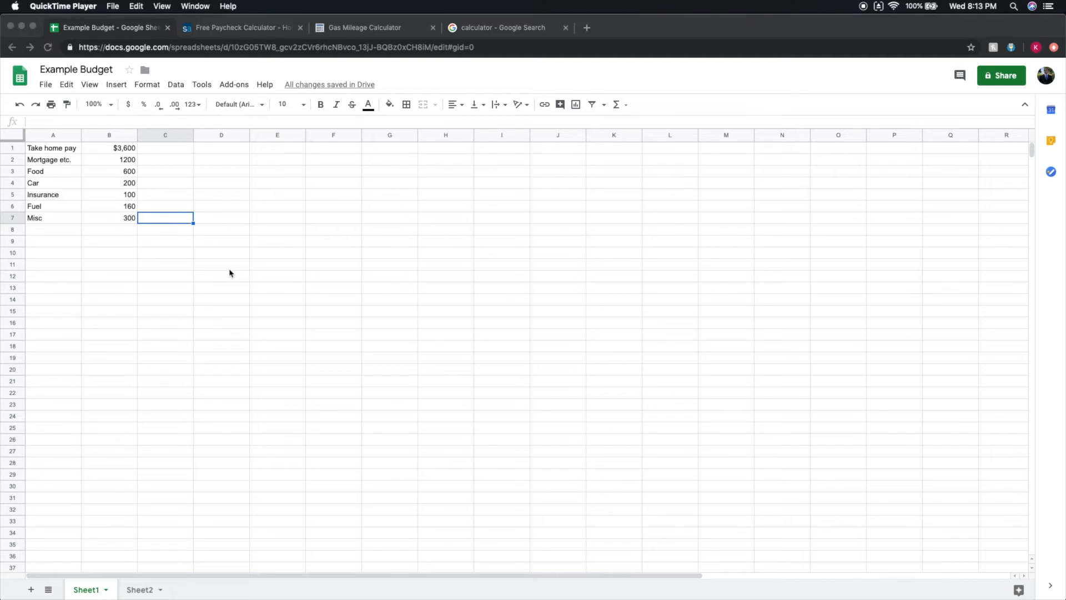
Add a Utilities expense in row 8 with an amount of 200.
left_click(45, 230)
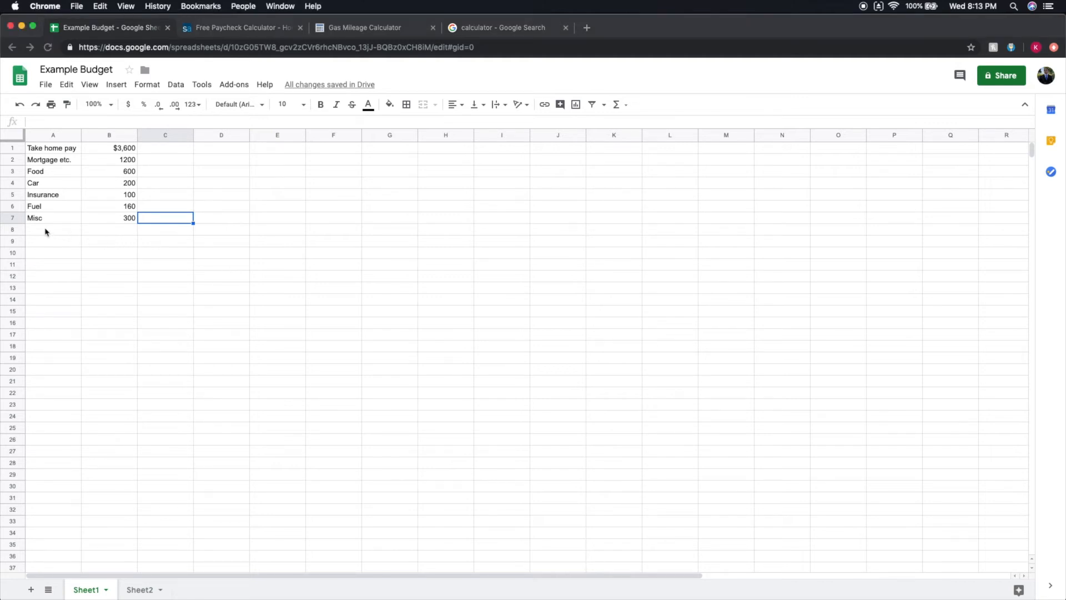
type("Utilities")
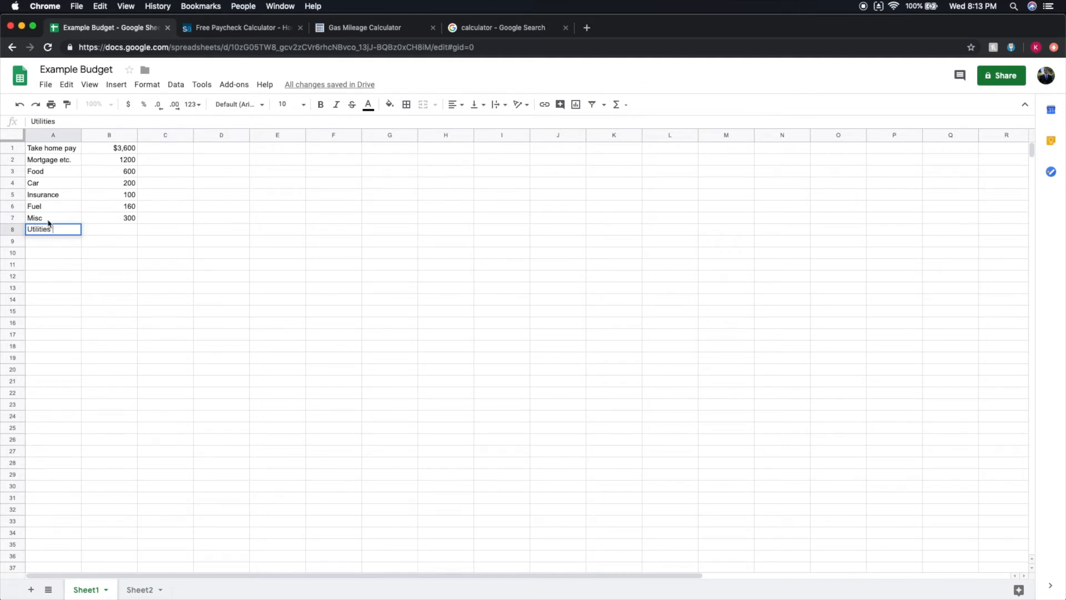
left_click(97, 226)
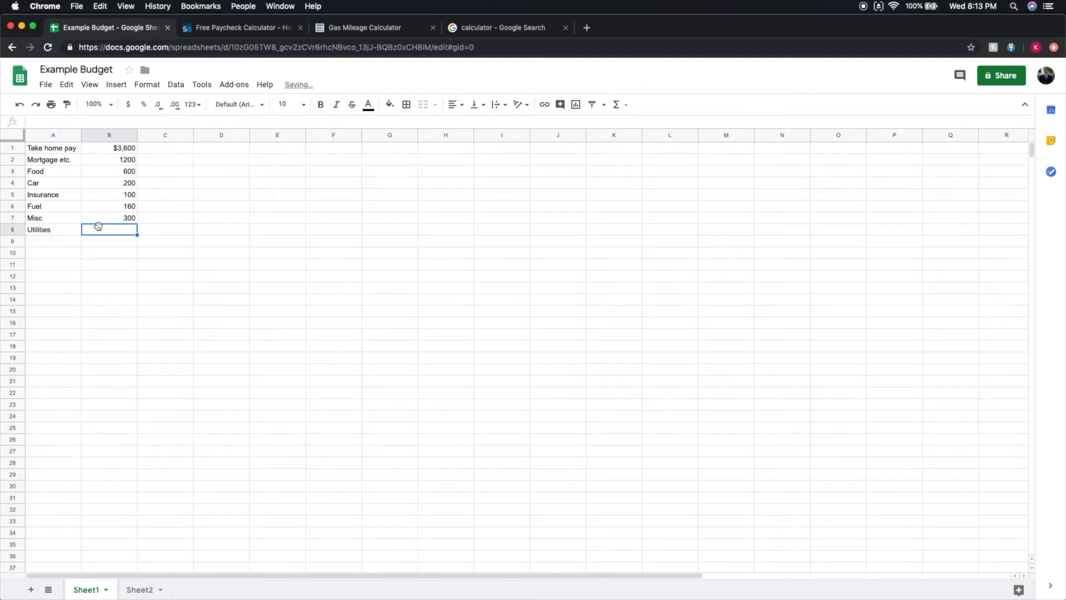
double_click(101, 231)
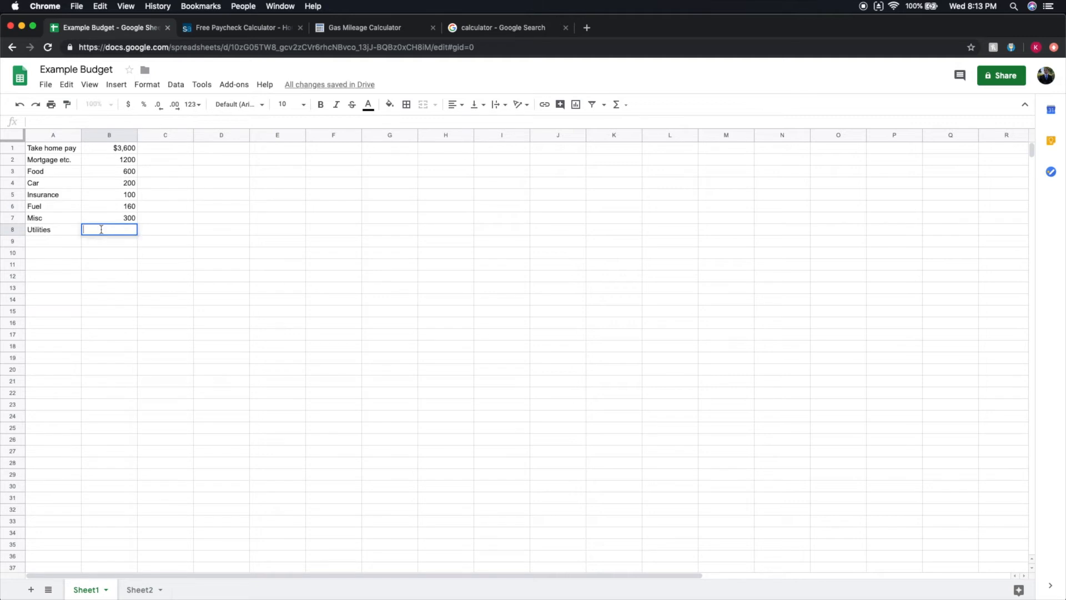
type("200")
Add a Phone expense in row 9 with an amount of 100.
double_click(67, 238)
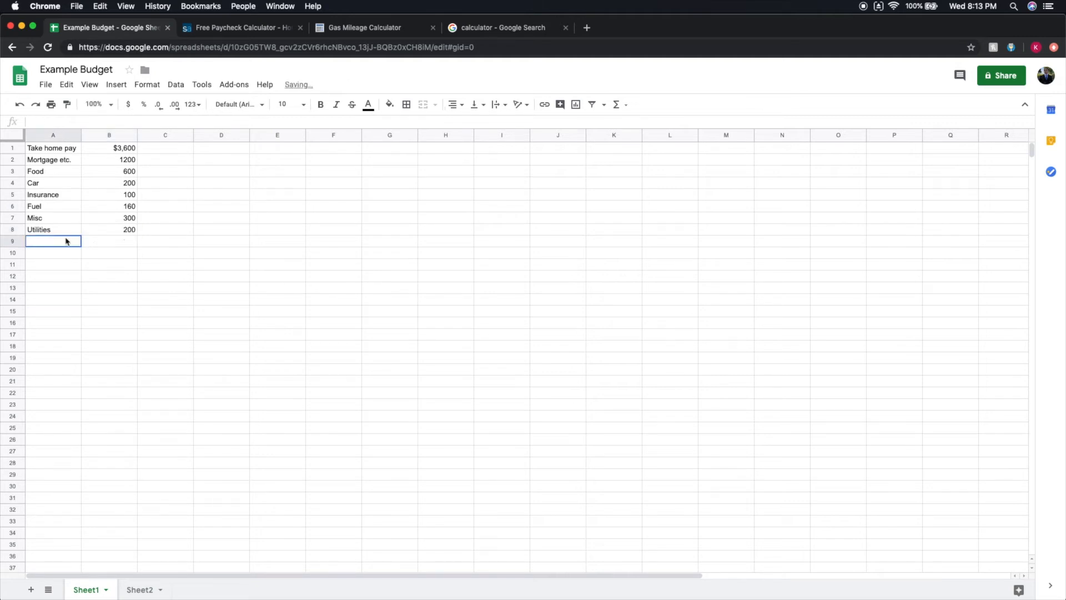
type("Phone")
double_click(105, 240)
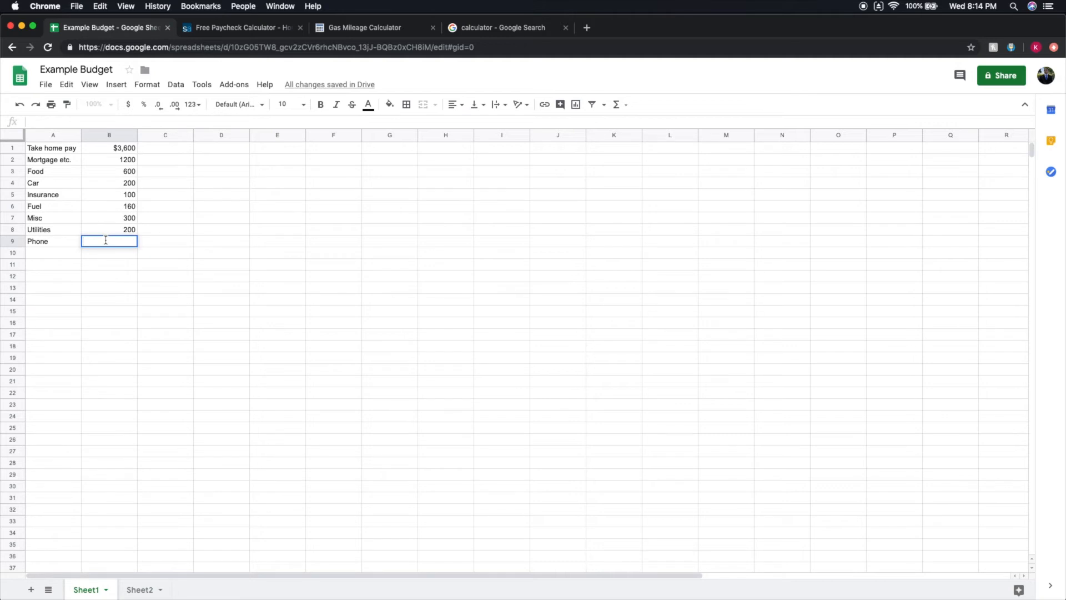
type("00")
Add an Internet expense in row 10 with an amount of 70.
double_click(73, 252)
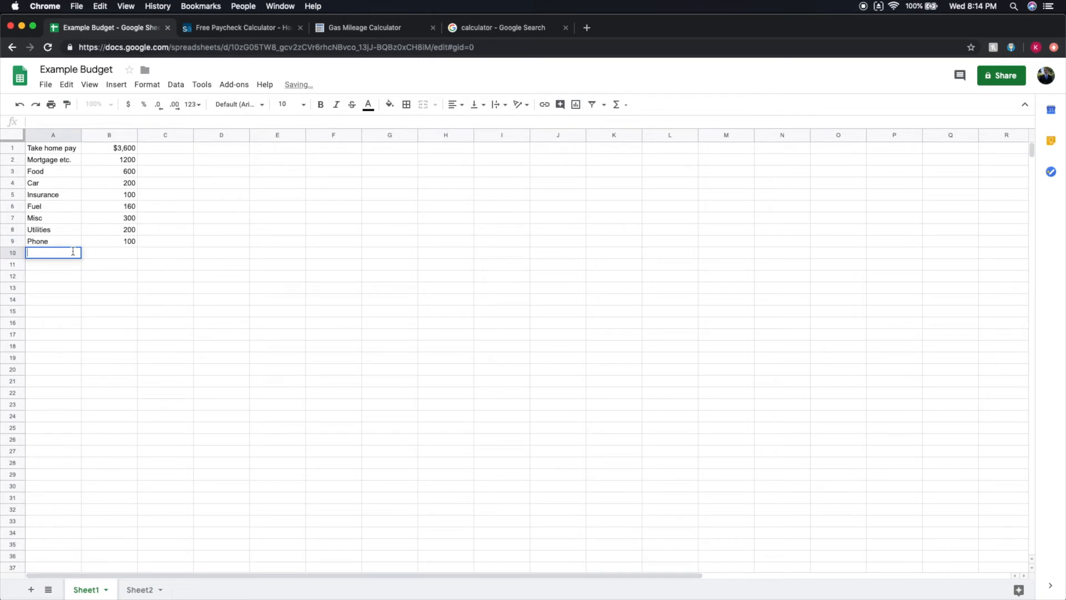
type("Internet")
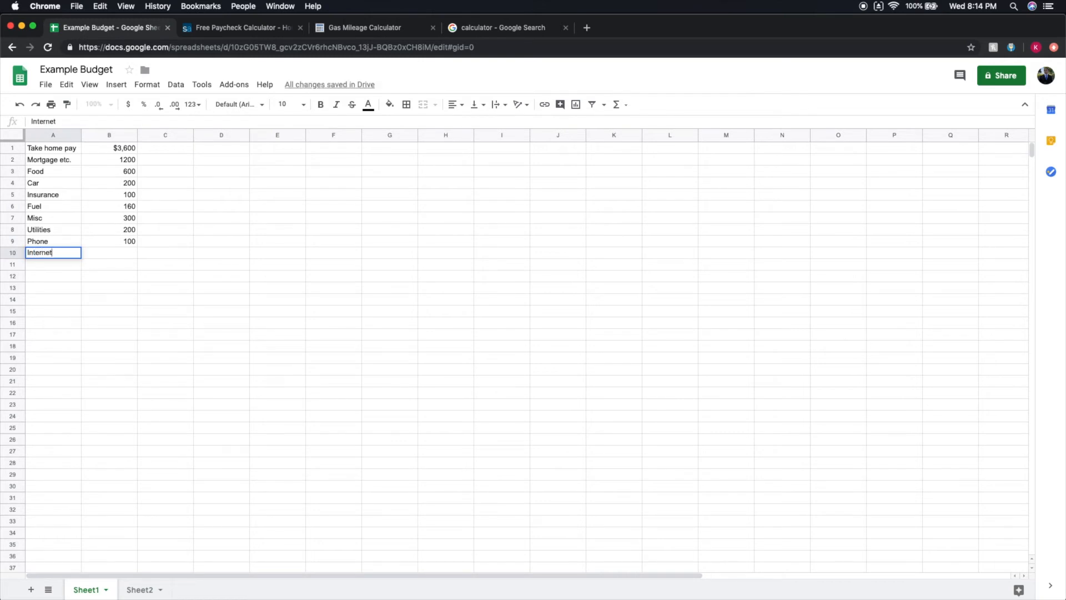
left_click(115, 254)
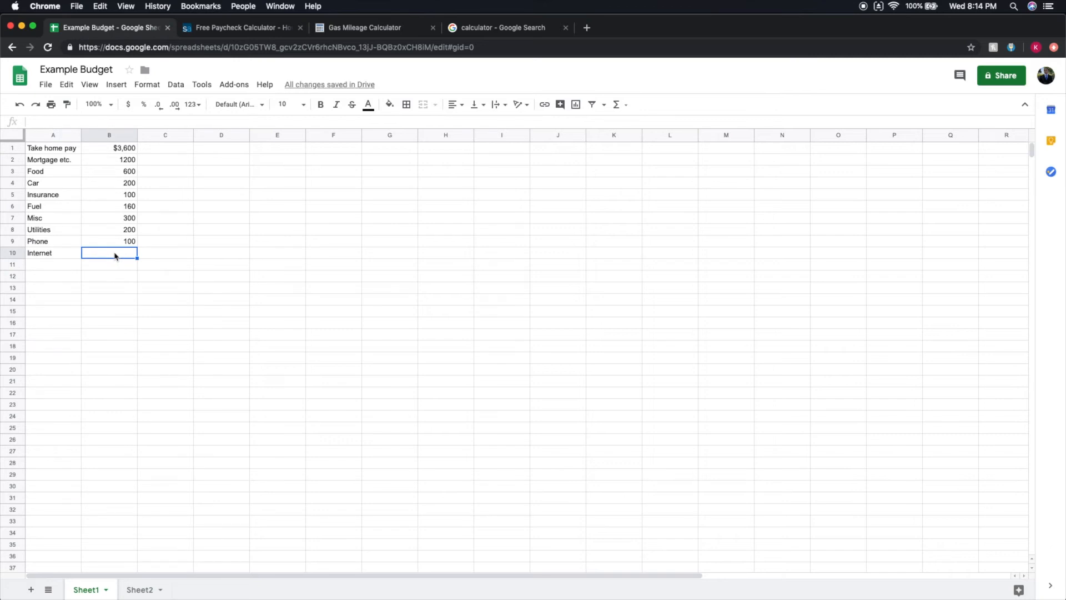
double_click(116, 253)
type("70")
Label A13 Remainder and enter the formula =B1-SUM(B2:B10) beside it in B13.
left_click(75, 287)
type("Remainder")
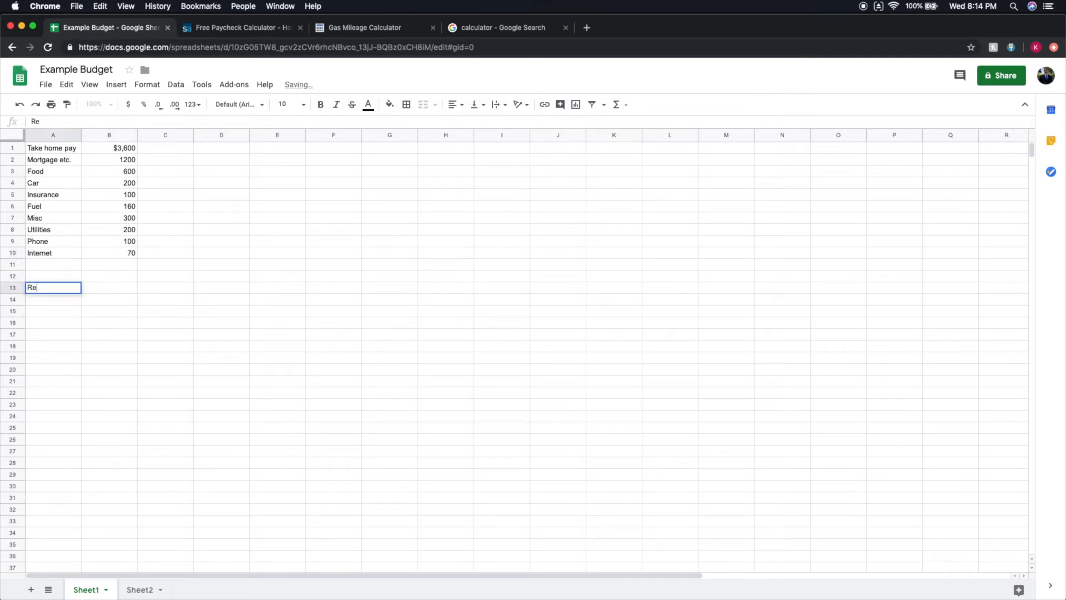
double_click(124, 287)
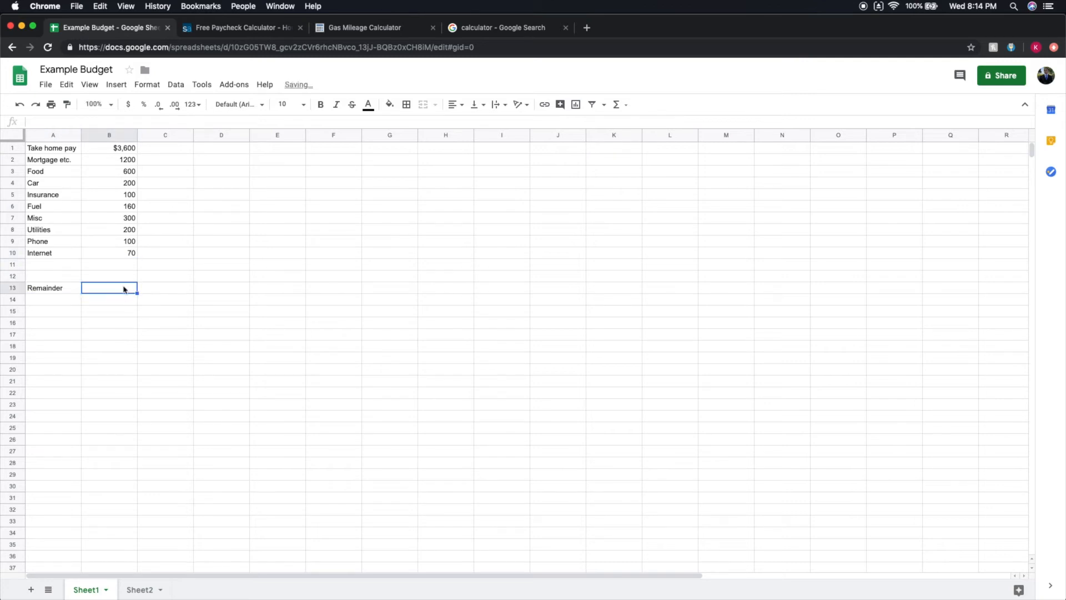
type("=")
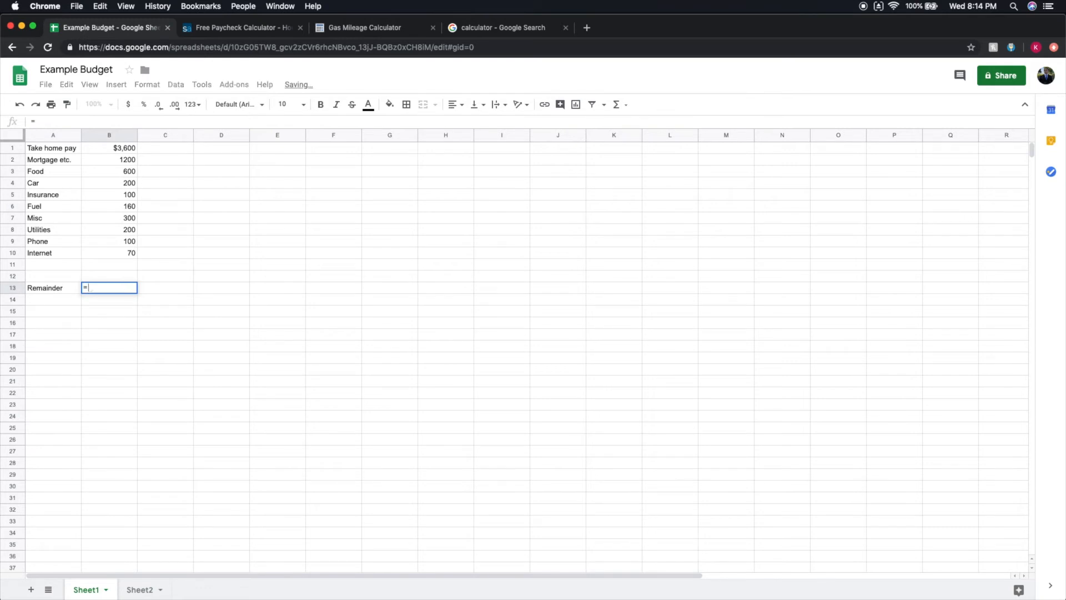
left_click(133, 147)
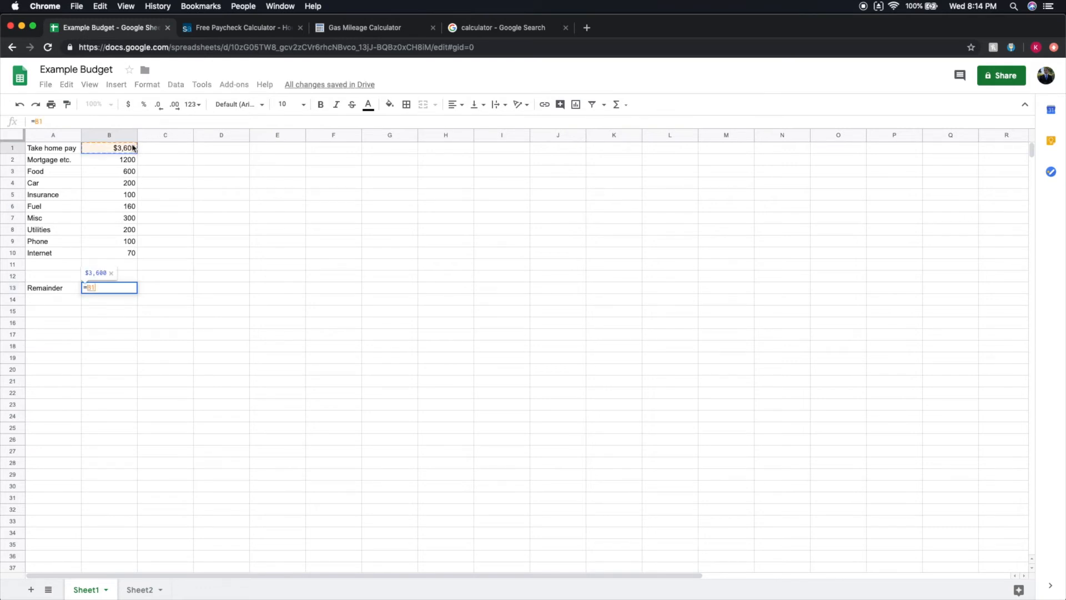
type("-SUM()")
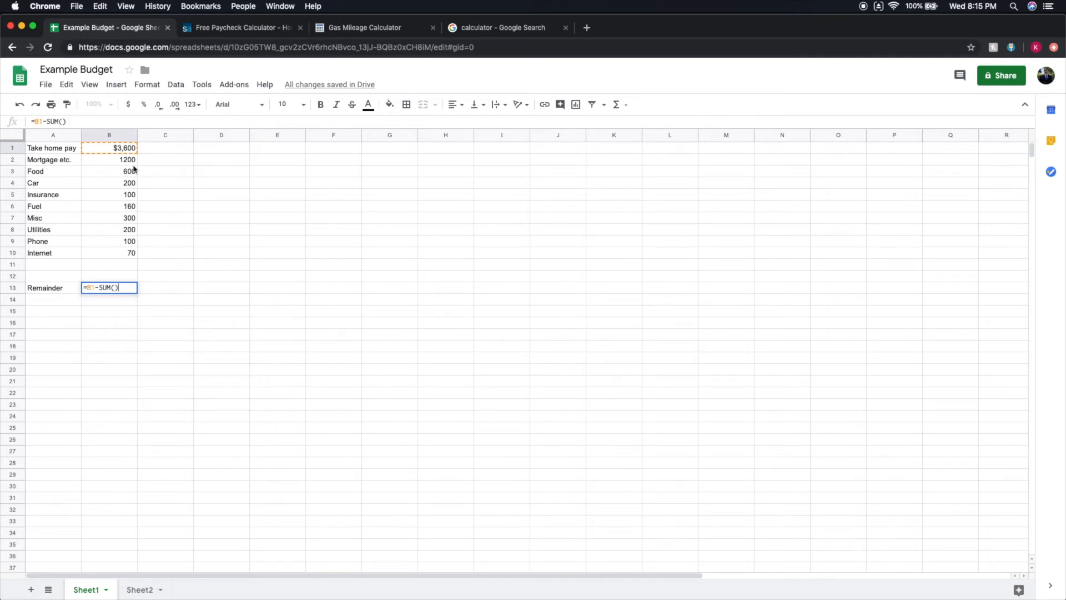
key("BackSpace")
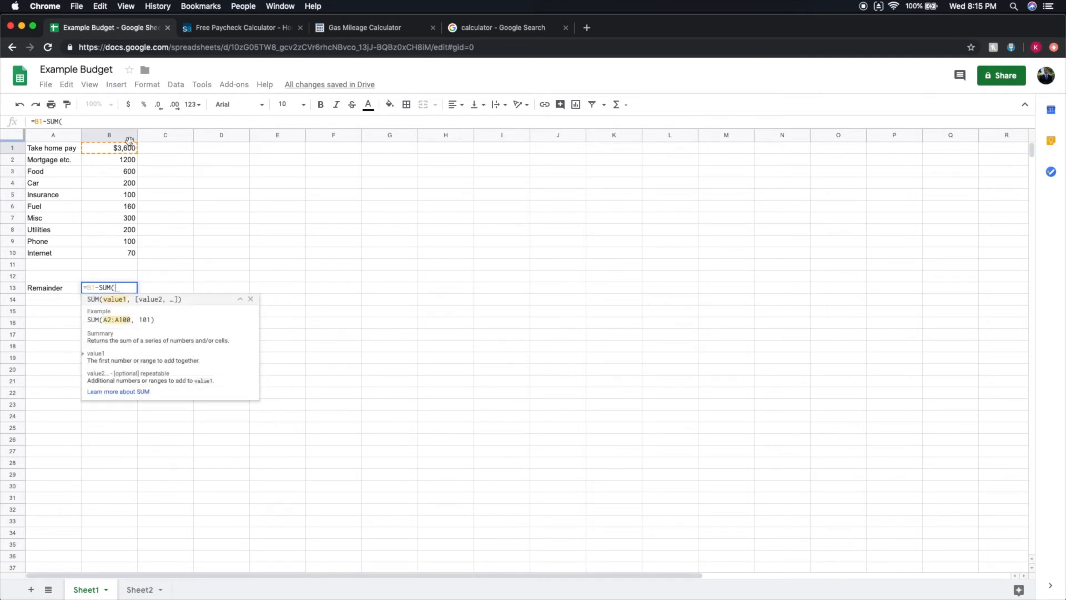
left_click_drag(126, 162, 109, 253)
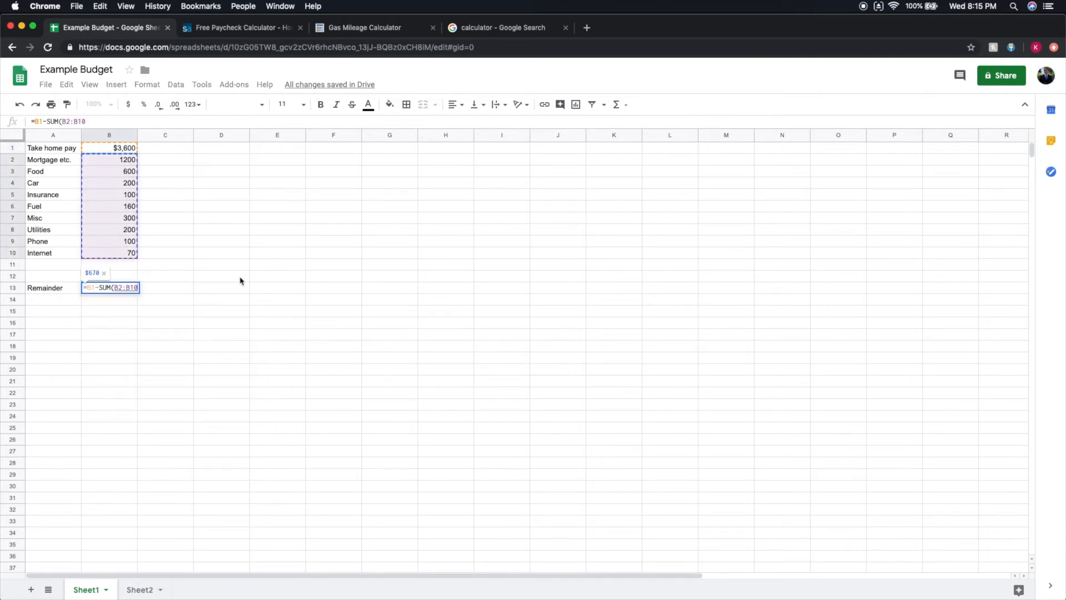
type(")")
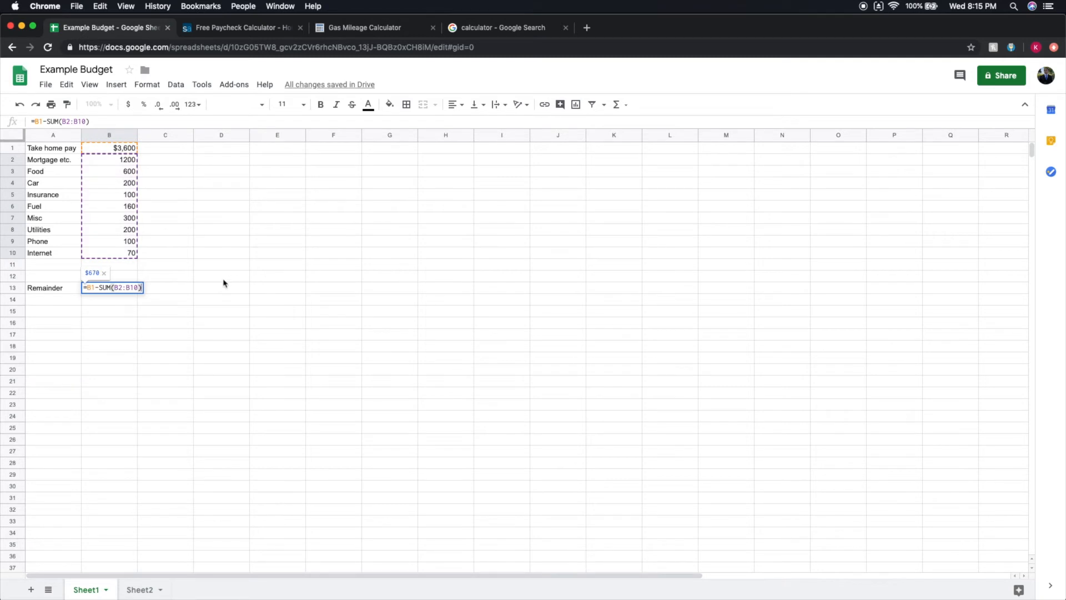
key("Return")
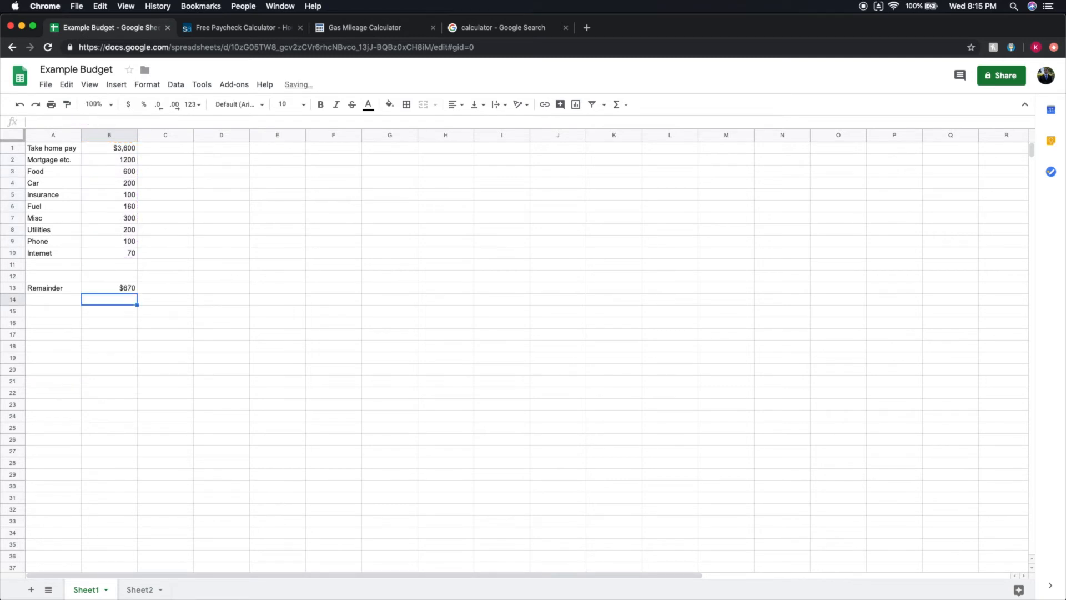
left_click(105, 289)
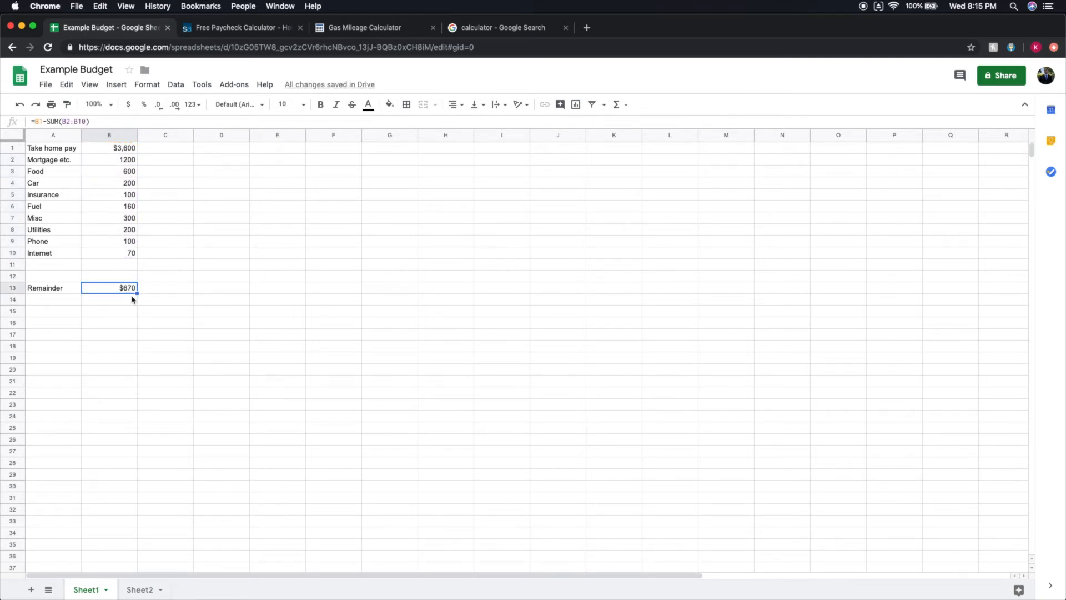
Add a Going out expense in row 11 with an amount of 100.
double_click(38, 265)
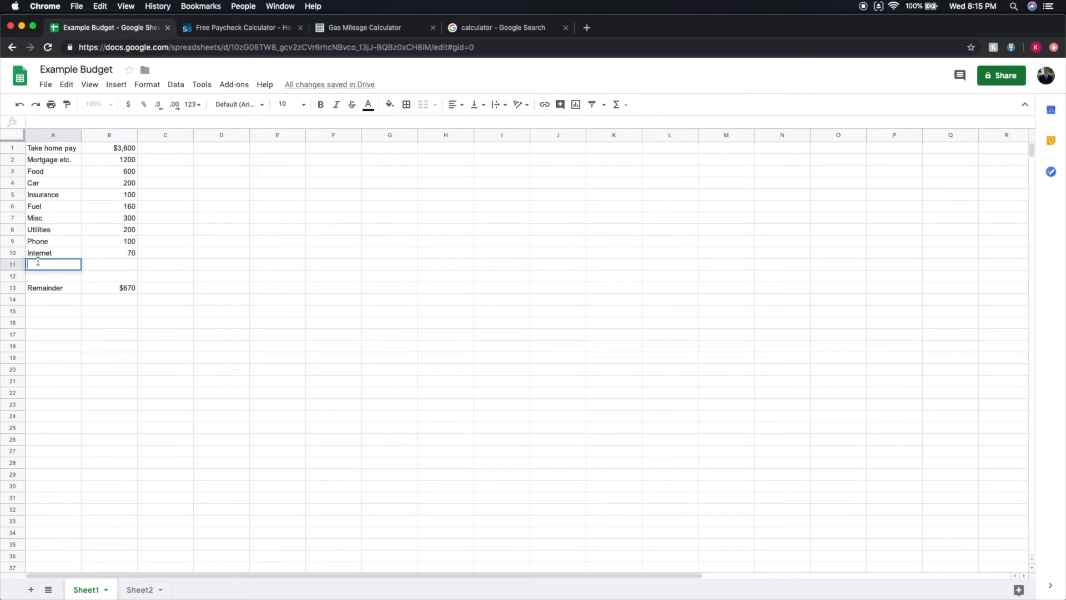
type("Going out")
left_click(98, 263)
type("100")
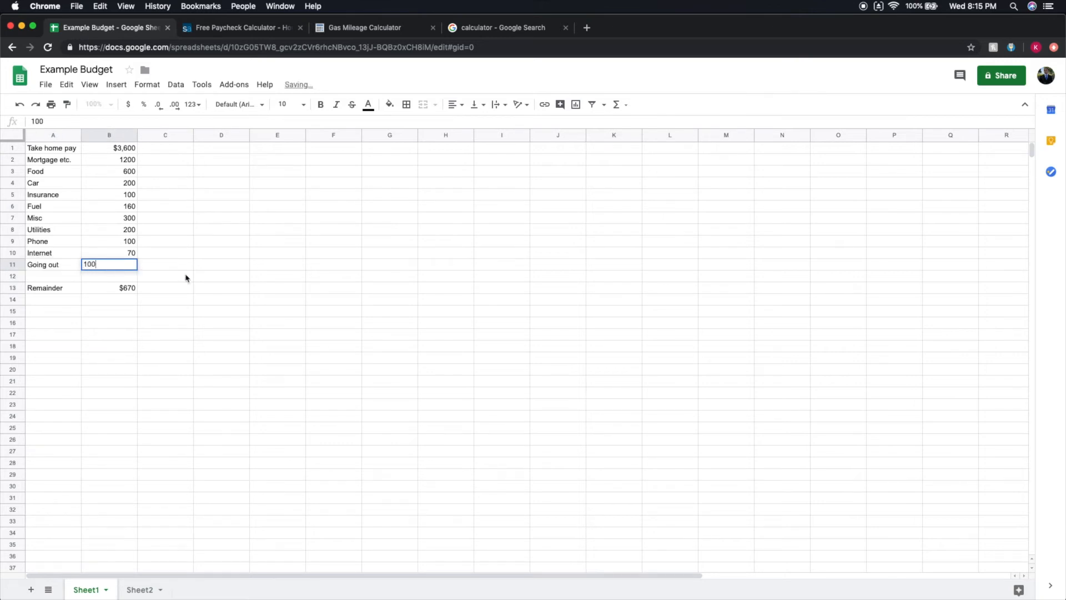
left_click(176, 278)
Extend the expense range in the Remainder formula so it reads =B1-SUM(B2:B12).
double_click(132, 287)
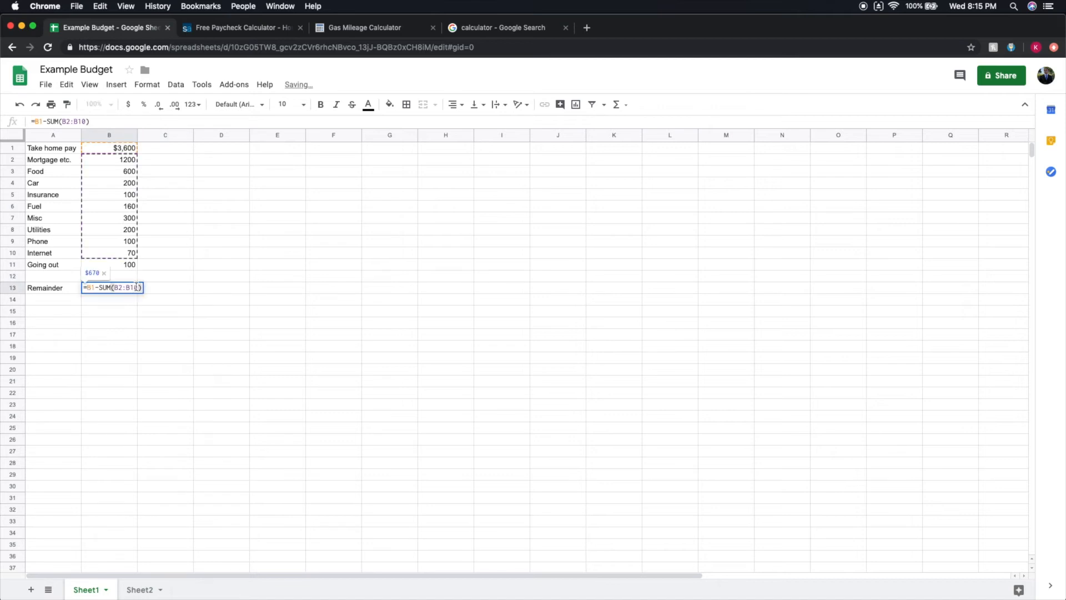
key("BackSpace")
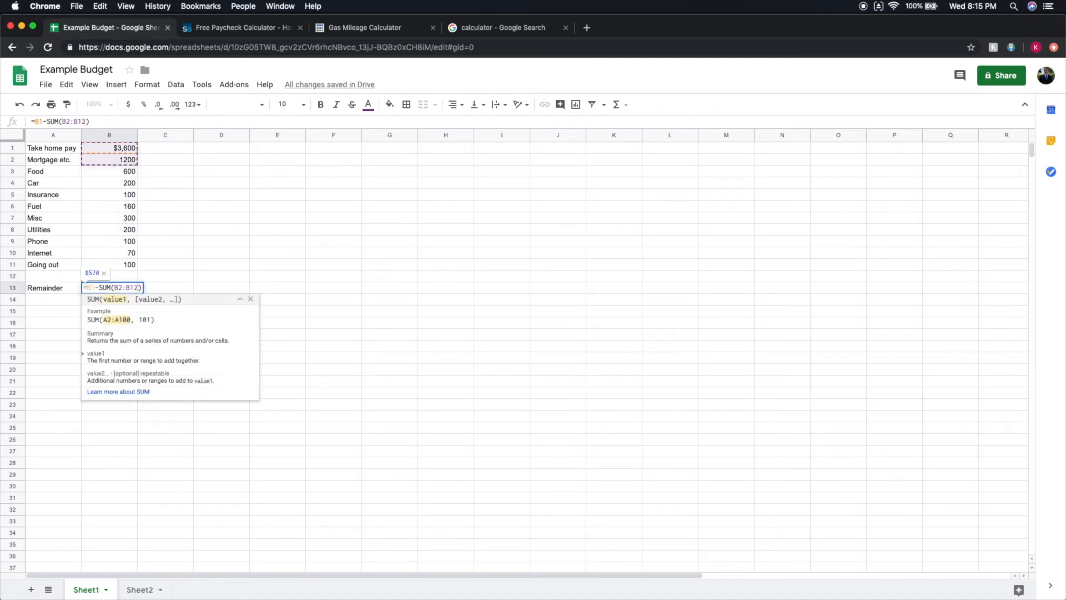
type("2")
key("Return")
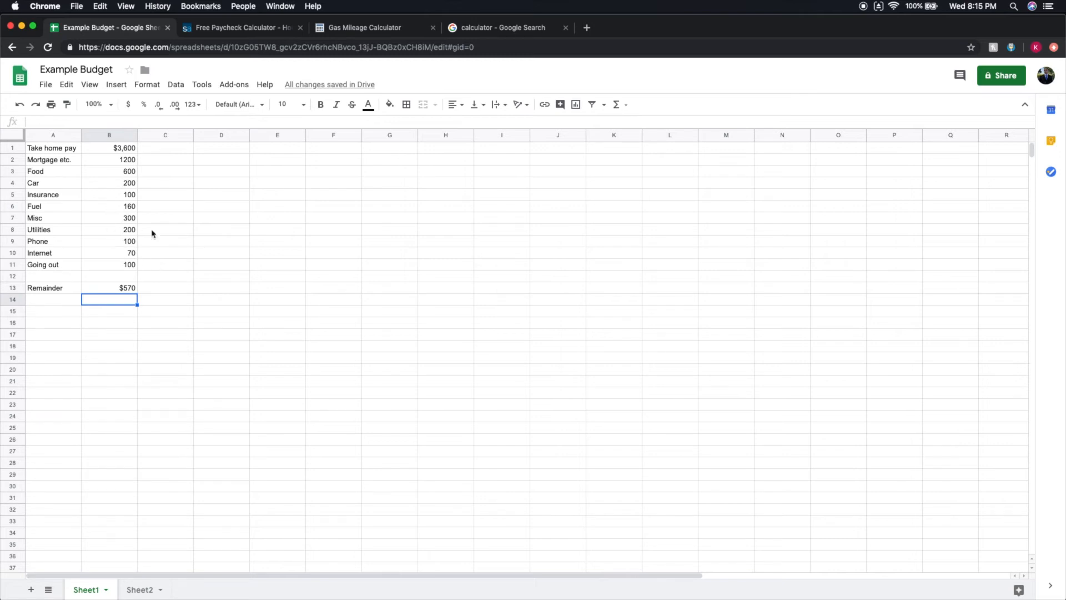
left_click(118, 161)
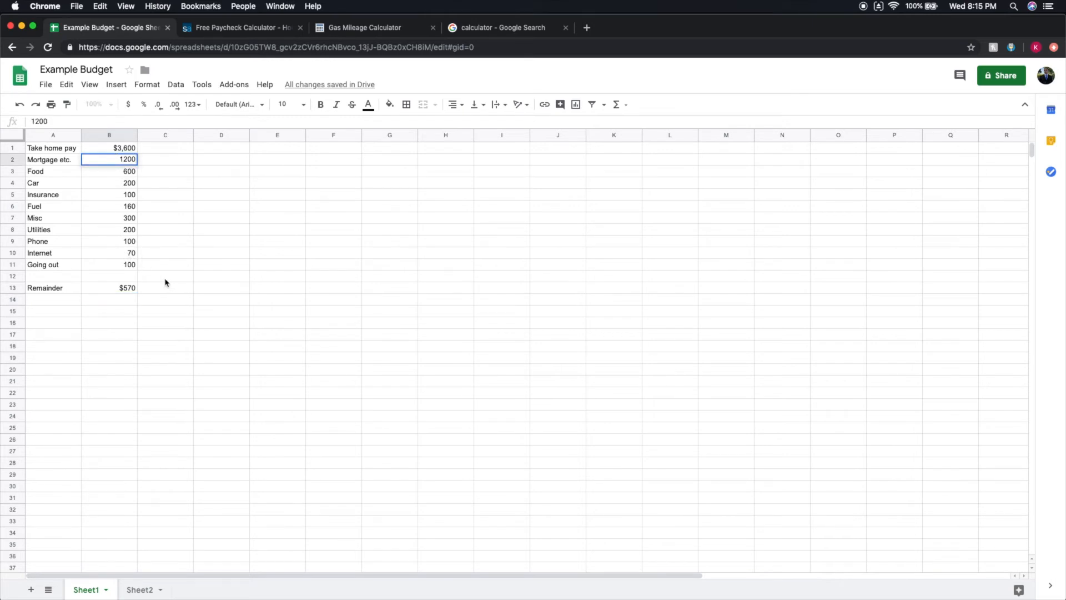
left_click(105, 230)
left_click(204, 204)
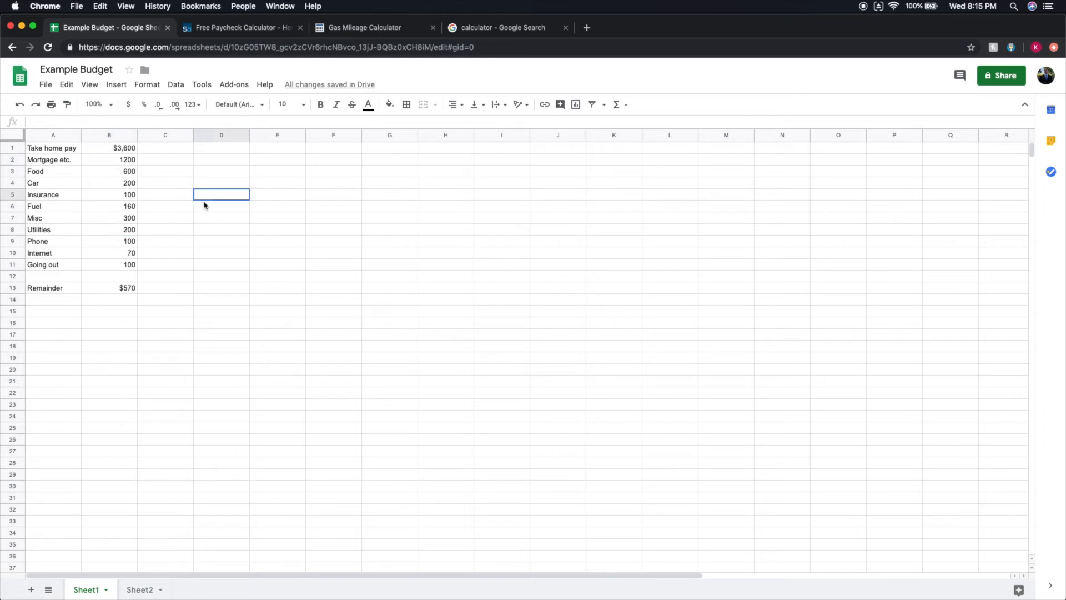
left_click(119, 205)
left_click(108, 186)
left_click(107, 197)
left_click(108, 207)
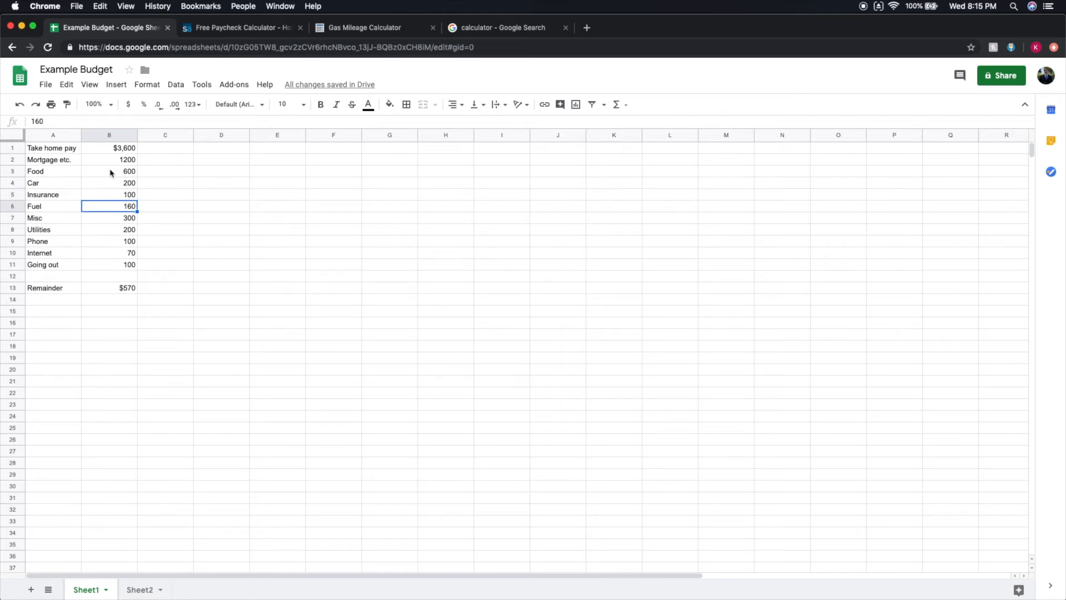
Try replacing the Fuel amount in row 6 with +6, and set it back to 160.
type("+6")
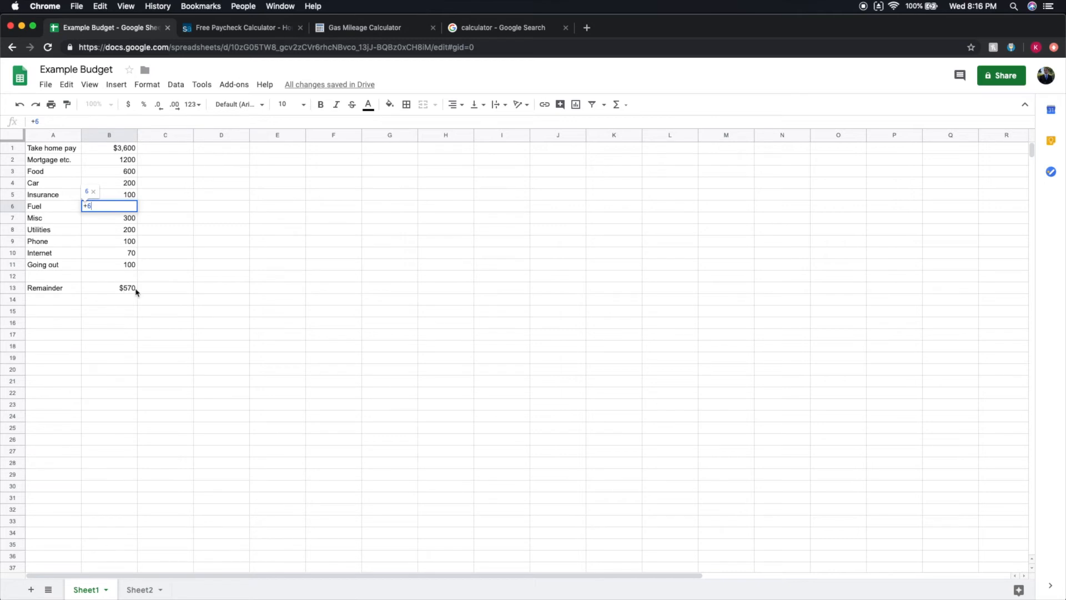
key("BackSpace")
key("BackSpace")
left_click(164, 314)
double_click(113, 206)
type("160")
left_click(135, 314)
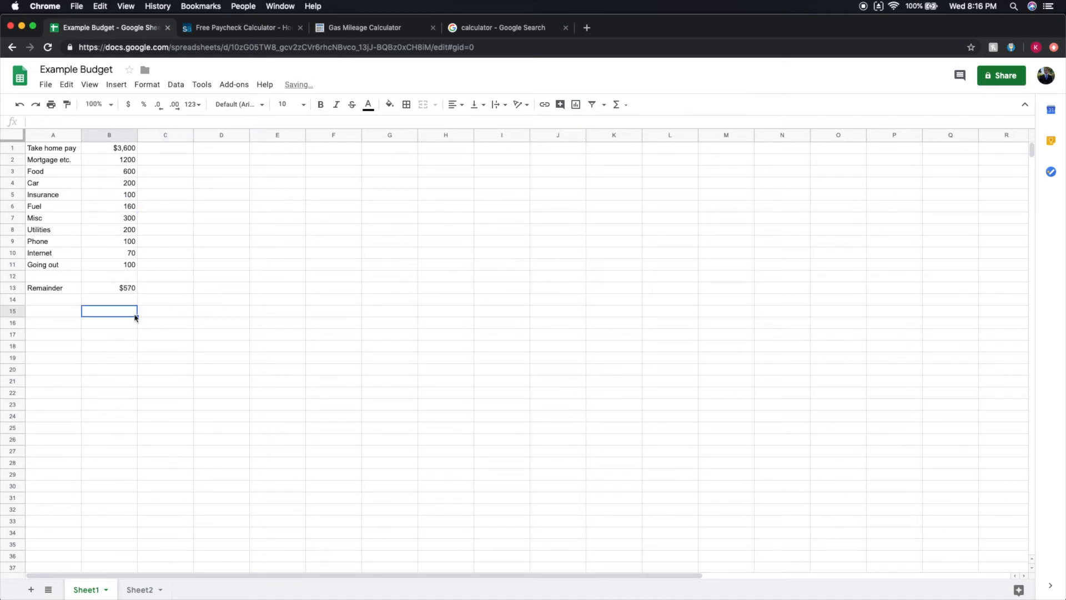
Add an Investments entry in row 12 with an amount of 400.
double_click(54, 276)
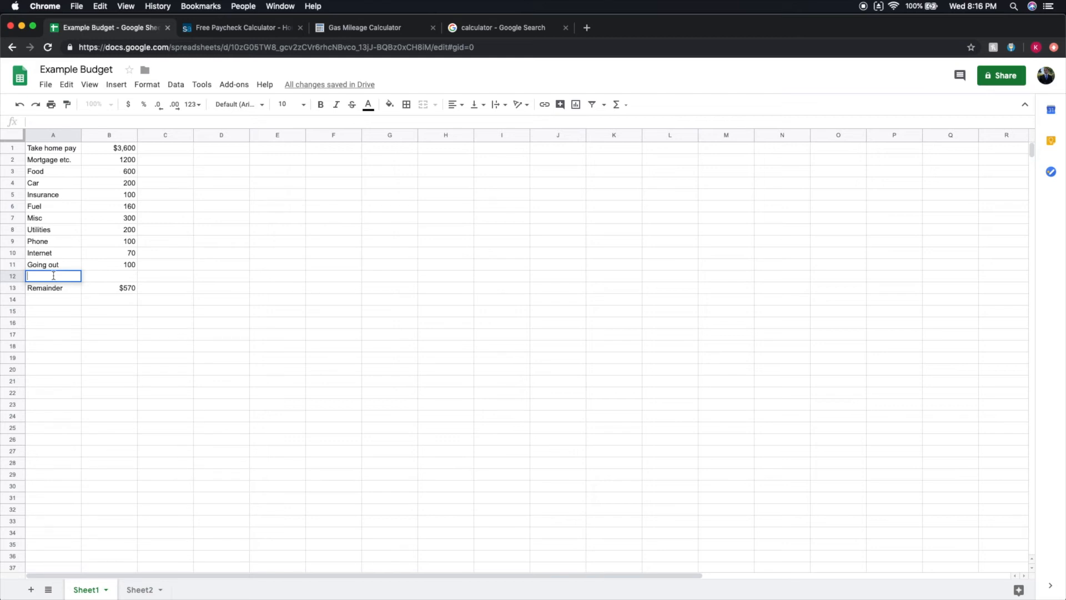
type("400")
key("Escape")
double_click(93, 276)
type("400")
left_click(55, 273)
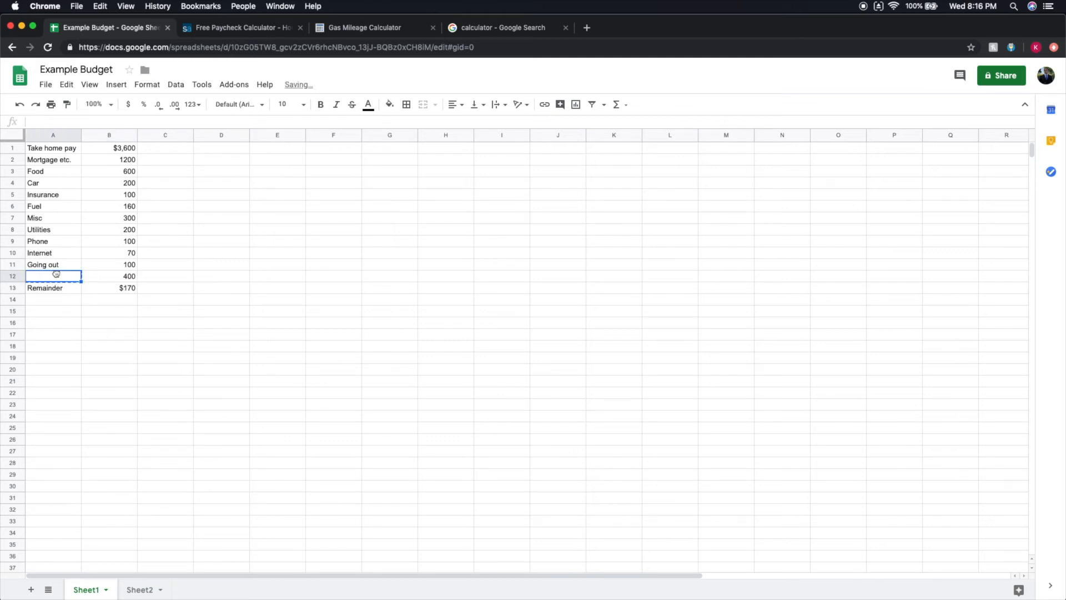
double_click(55, 273)
type("Investments")
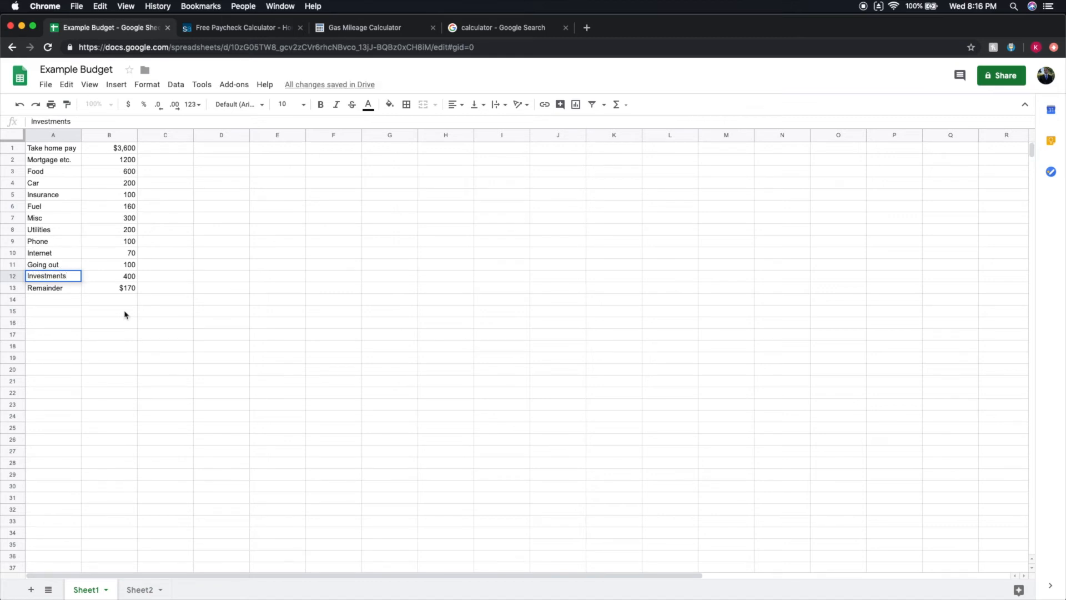
Move the Remainder label and its formula from row 13 down to row 16.
left_click(160, 314)
left_click_drag(38, 288, 119, 288)
key("super+c")
left_click(66, 302)
left_click(65, 321)
key("super+v")
left_click(87, 298)
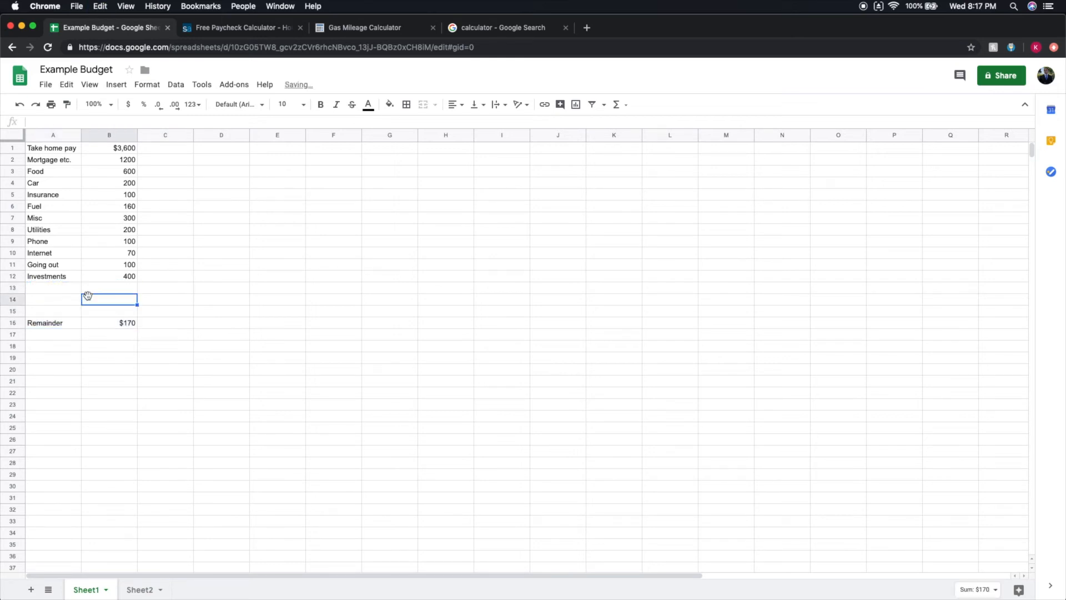
Extend the expense range in the Remainder formula in B16 so it reads =B1-SUM(B2:B15).
double_click(112, 322)
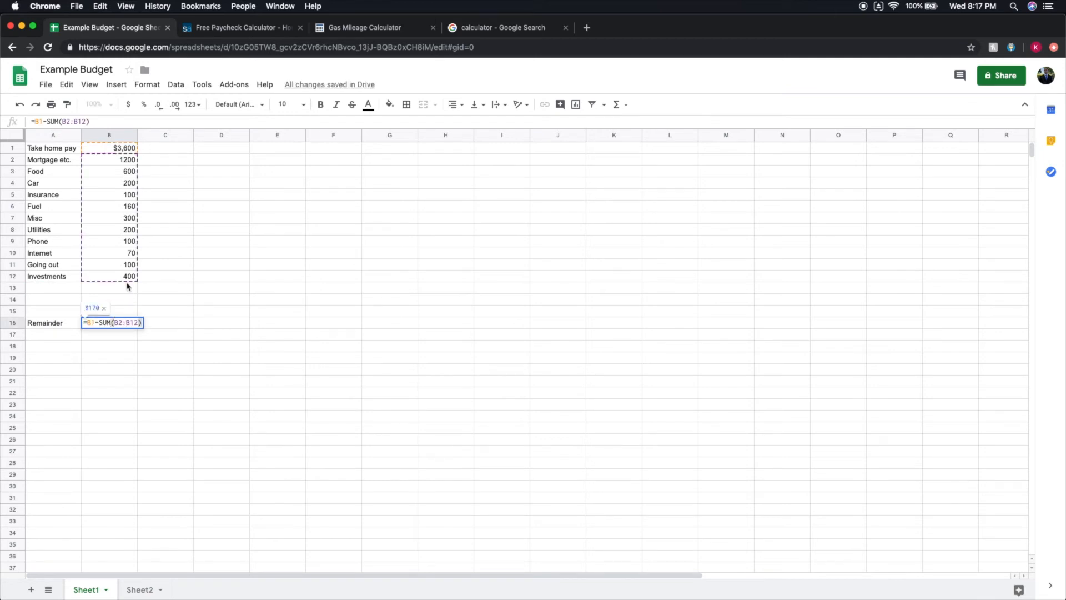
left_click(136, 322)
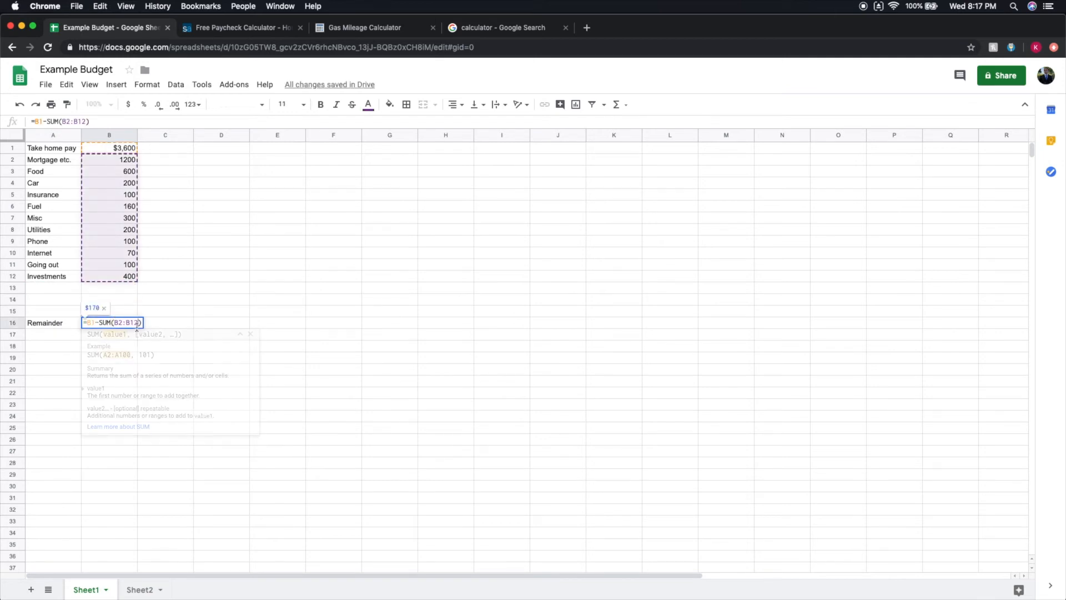
key("BackSpace")
type("5")
key("Return")
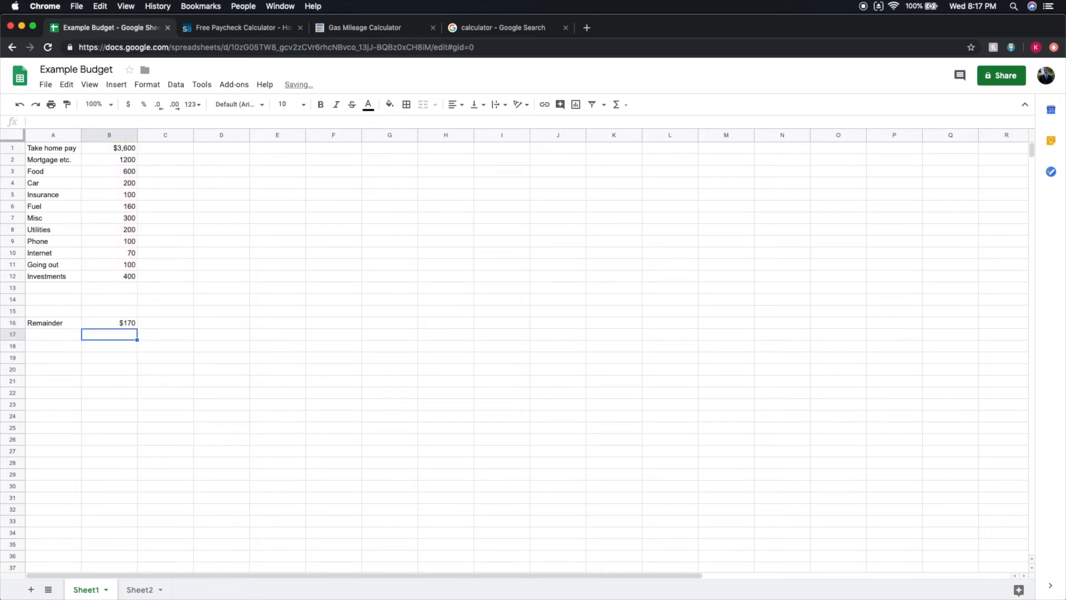
Add a Savings entry in row 13 with an amount of 170.
left_click(57, 288)
type("Savings")
left_click(115, 289)
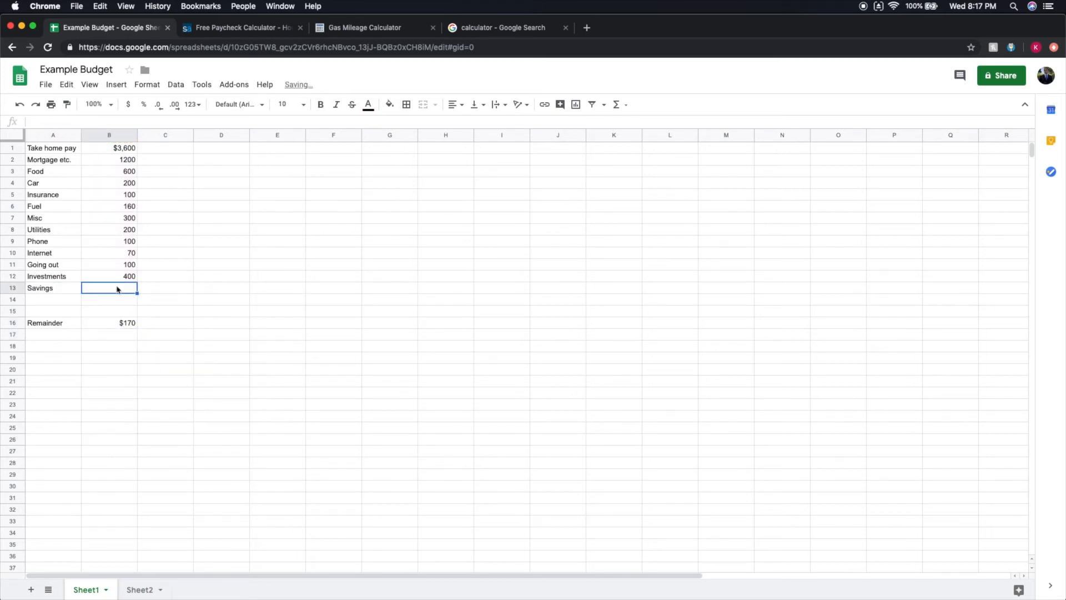
type("170")
left_click(309, 279)
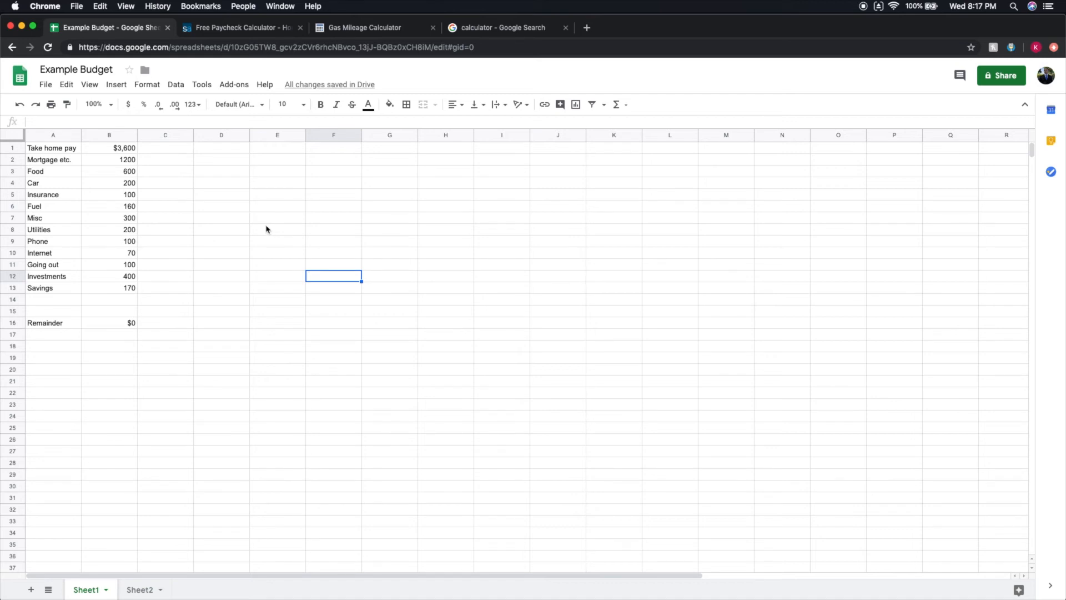
Set the Investments amount in row 12 to 200.
left_click(120, 277)
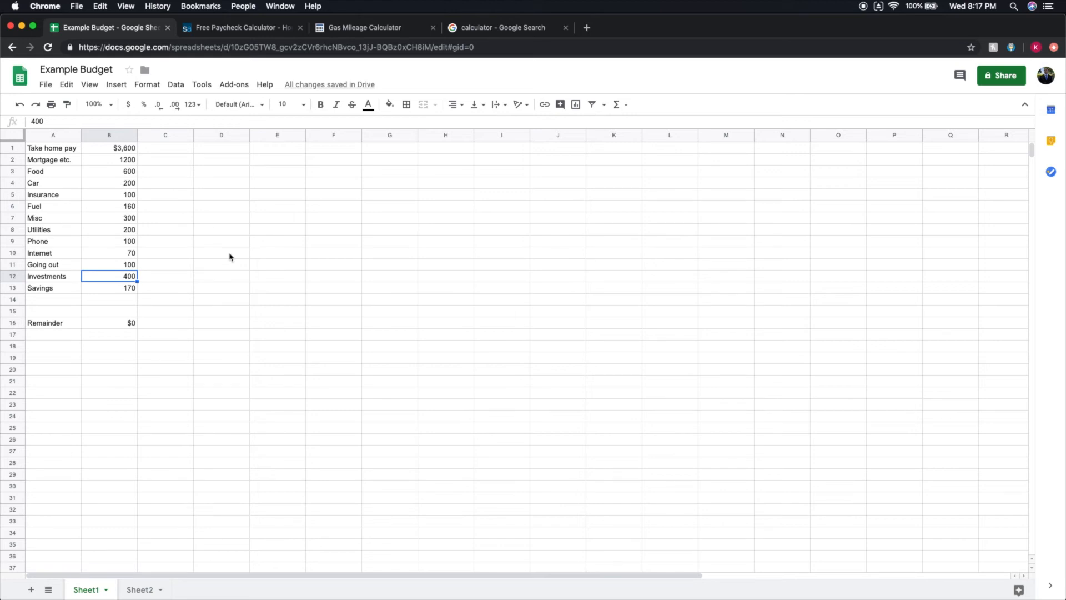
double_click(125, 276)
left_click(126, 277)
key("BackSpace")
type("2")
Label A14 Furniture savings and fit the width of column A to its text.
left_click(52, 303)
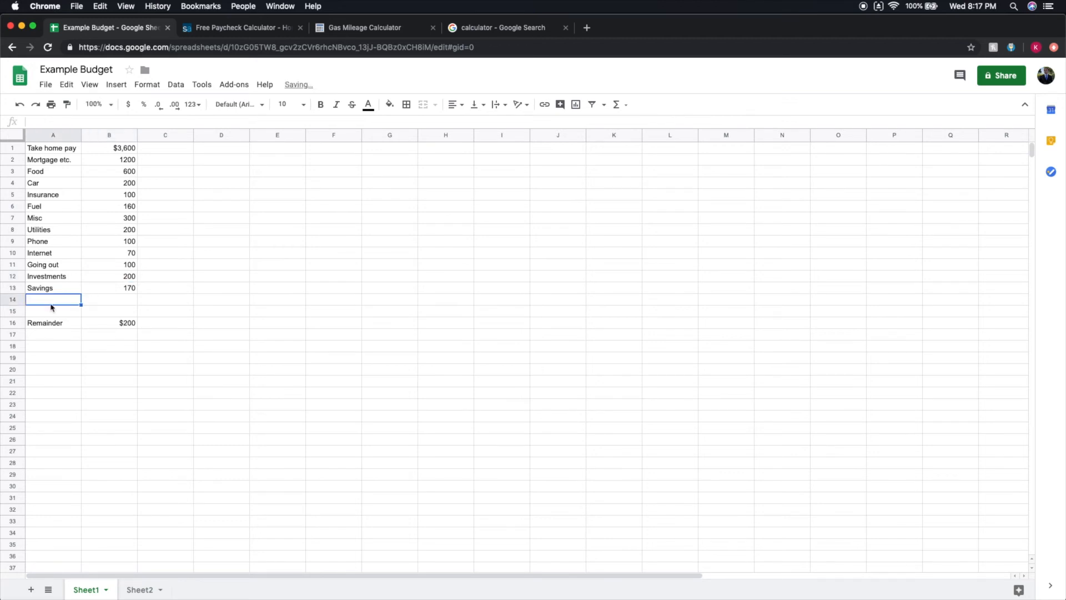
type("Furniture savings")
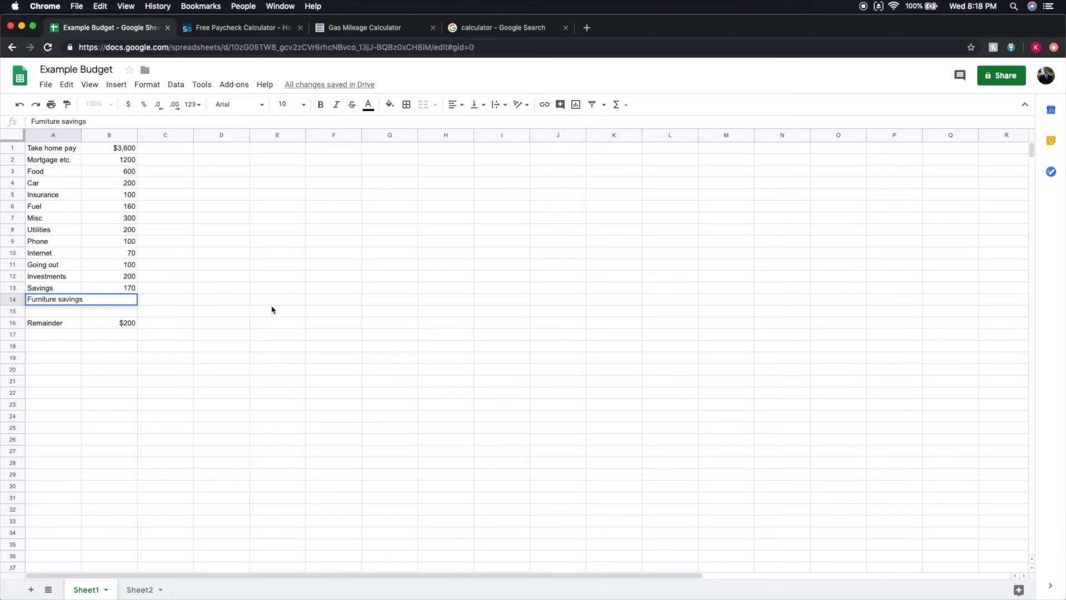
left_click(269, 302)
double_click(82, 135)
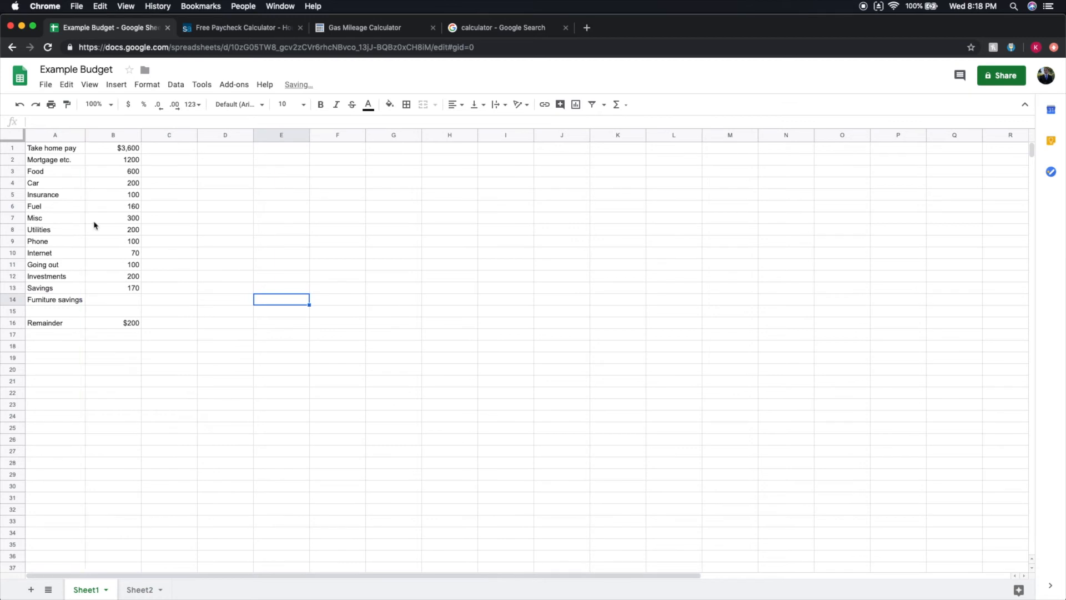
Set the Furniture savings amount in row 14 to 200.
double_click(107, 299)
type("200")
left_click(250, 311)
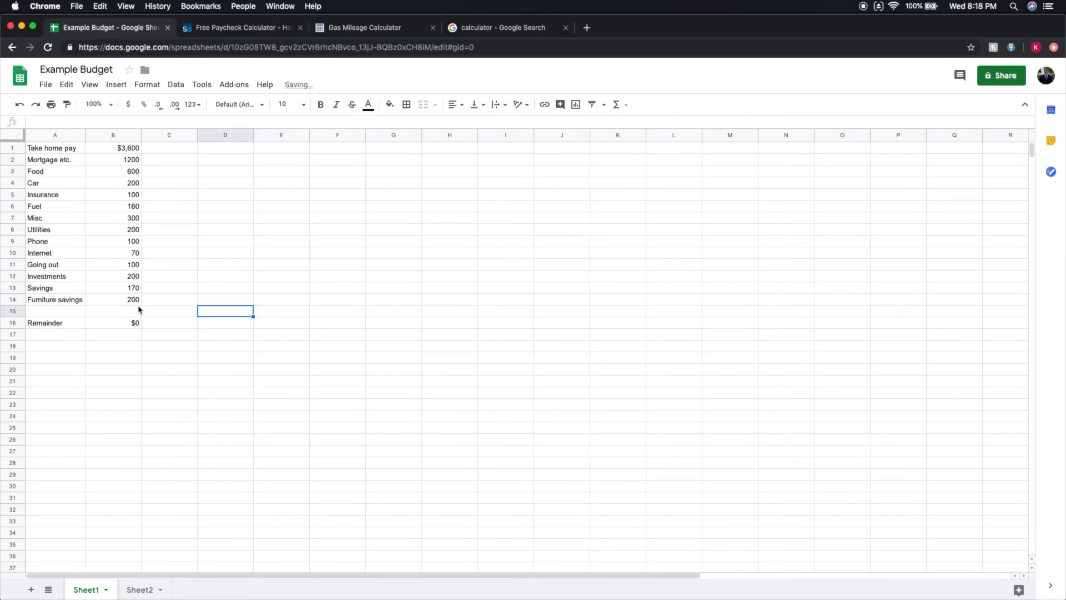
left_click(111, 277)
double_click(111, 277)
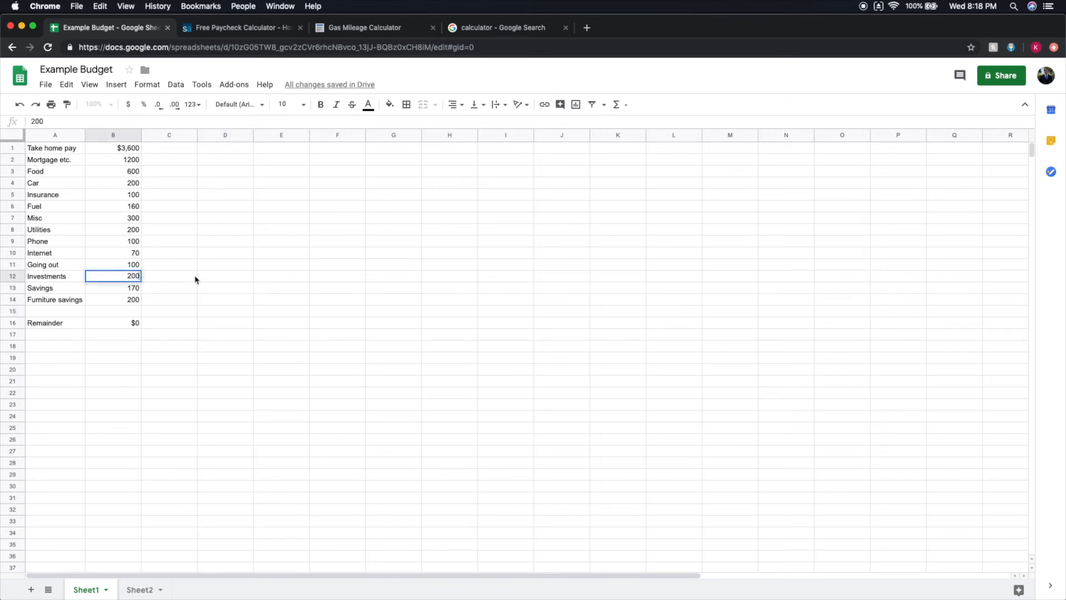
left_click(222, 263)
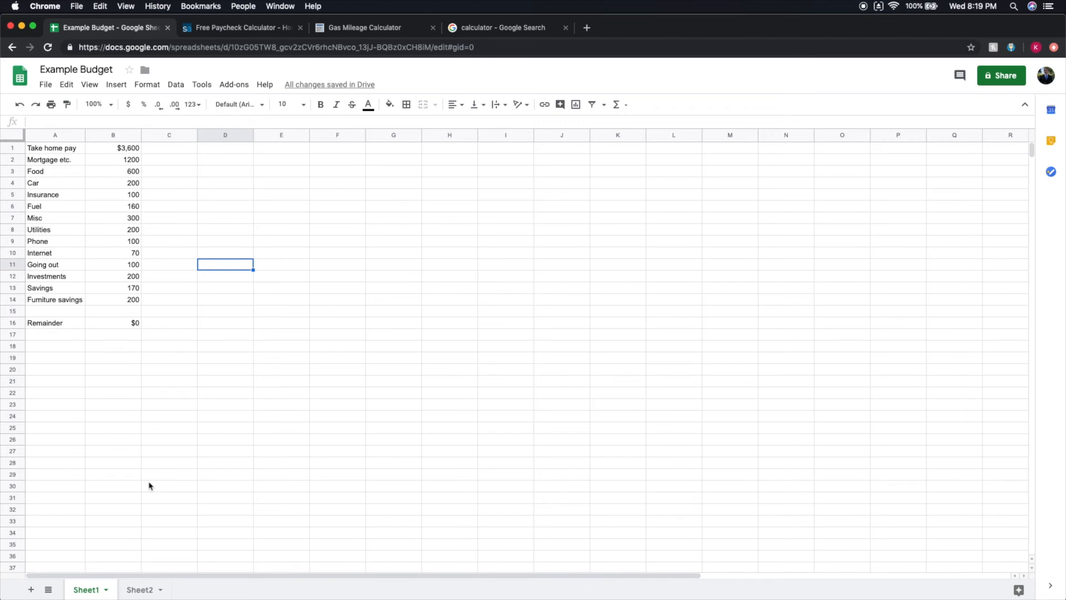
Enter 150 in D3 as the weekly share of the Food amount.
left_click(131, 171)
left_click(238, 174)
double_click(239, 172)
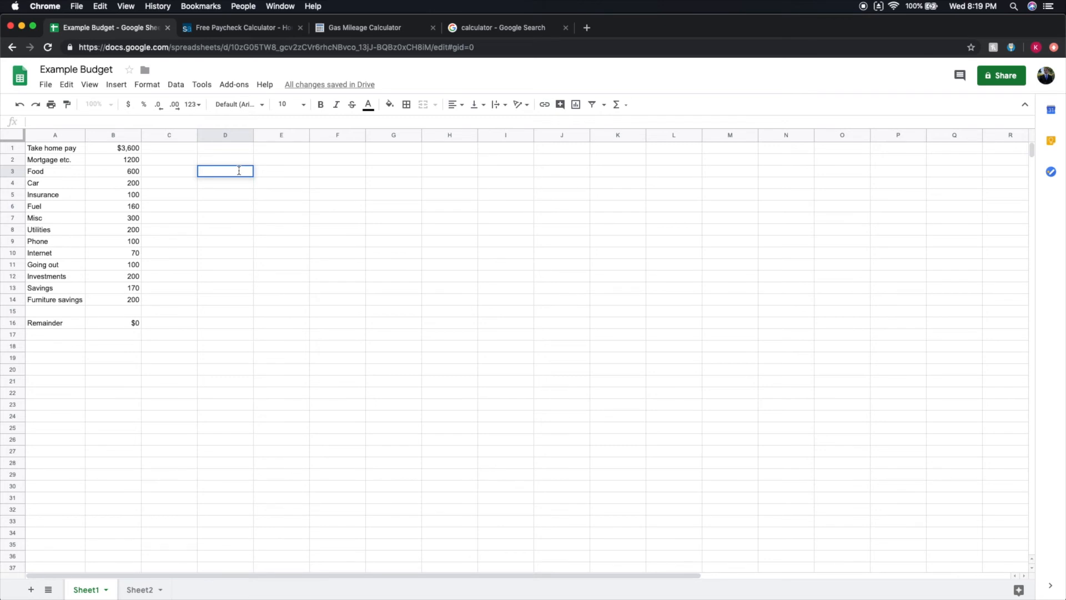
type("150")
key("BackSpace")
key("BackSpace")
key("BackSpace")
type("600/4")
key("BackSpace")
key("BackSpace")
key("BackSpace")
key("BackSpace")
key("BackSpace")
type("150")
left_click(265, 175)
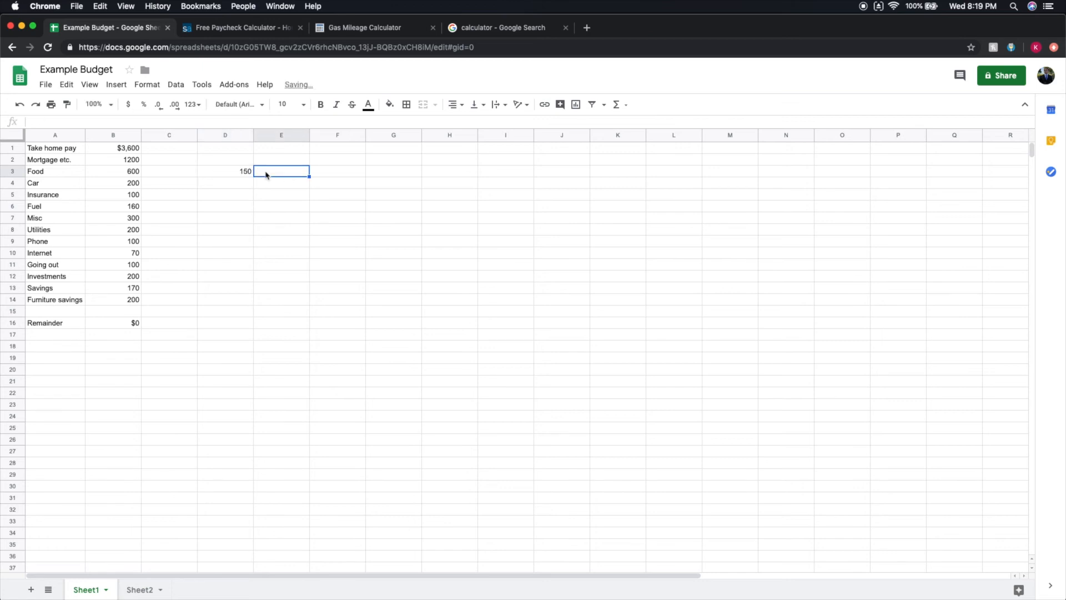
Clear the weekly food figure from D3.
left_click(251, 173)
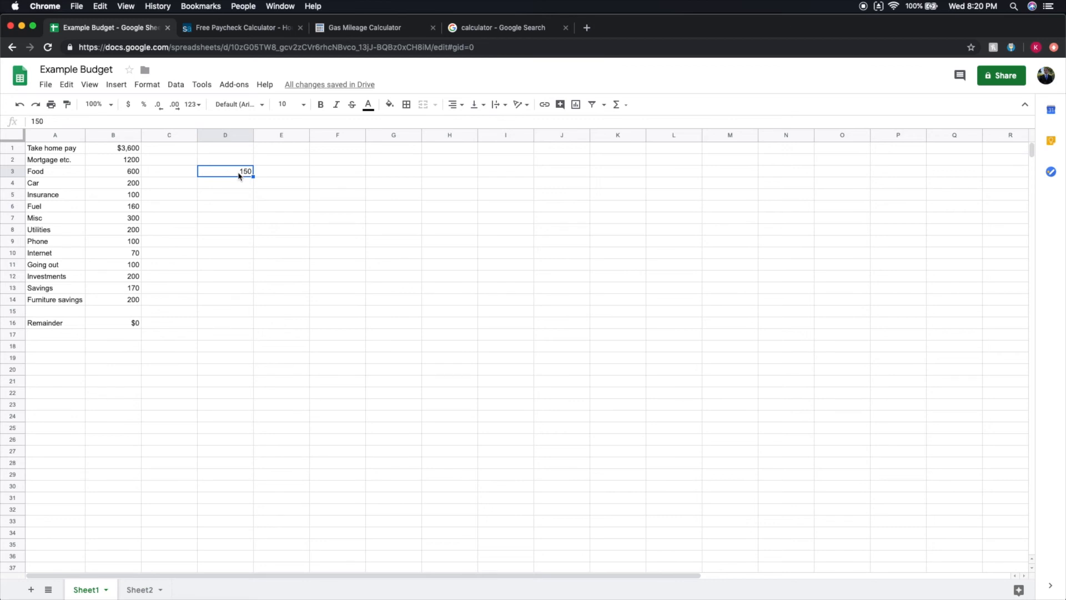
double_click(238, 176)
key("BackSpace")
key("BackSpace")
key("BackSpace")
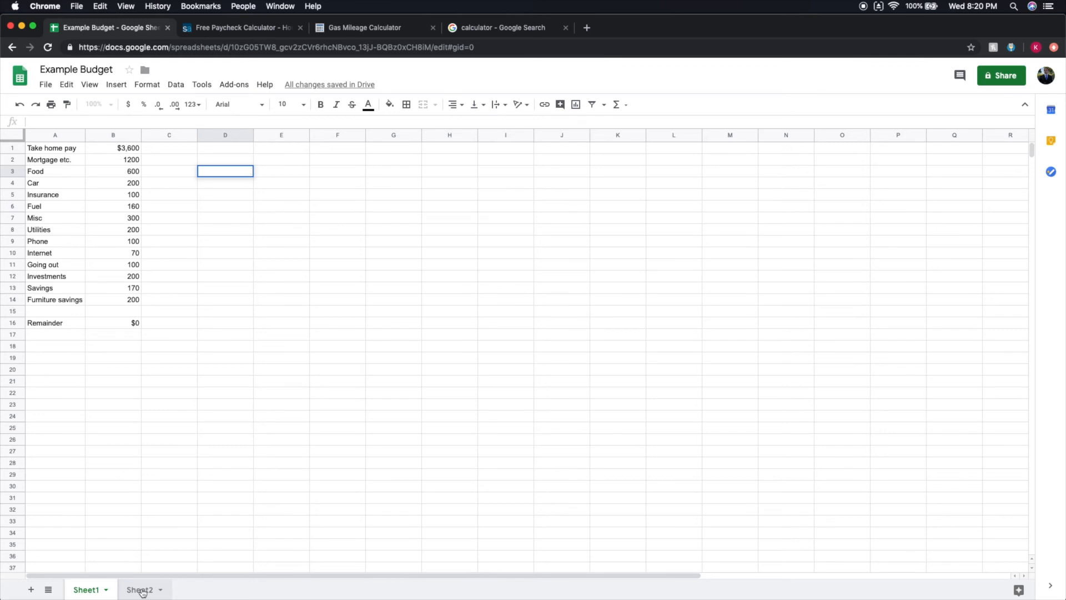
On Sheet2, enter the headers Food in A1 and Gas in B1.
left_click(143, 592)
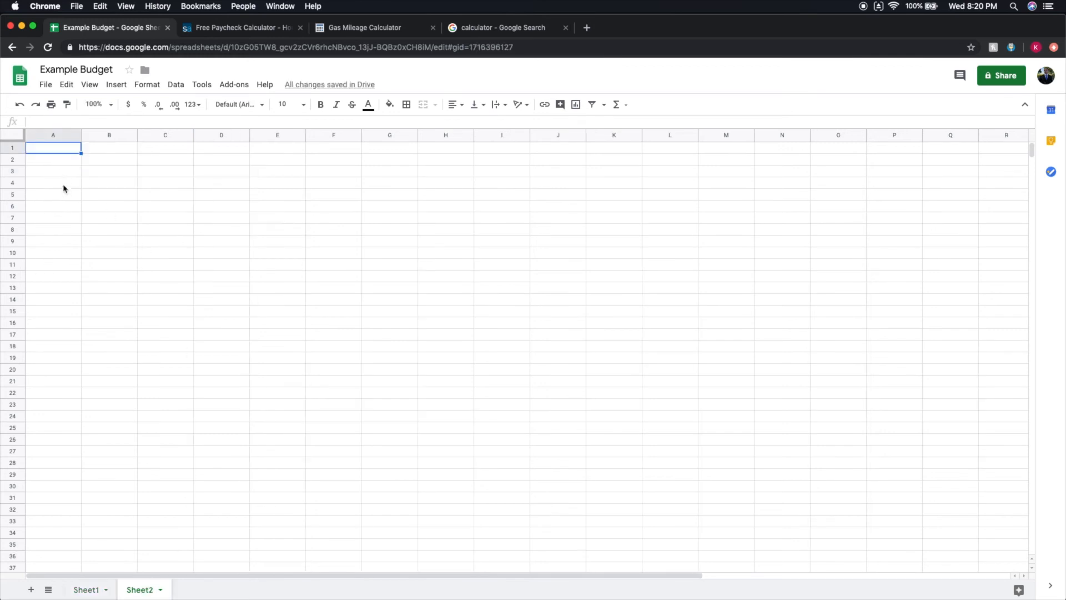
double_click(59, 149)
type("Food")
left_click(95, 148)
type("Gas")
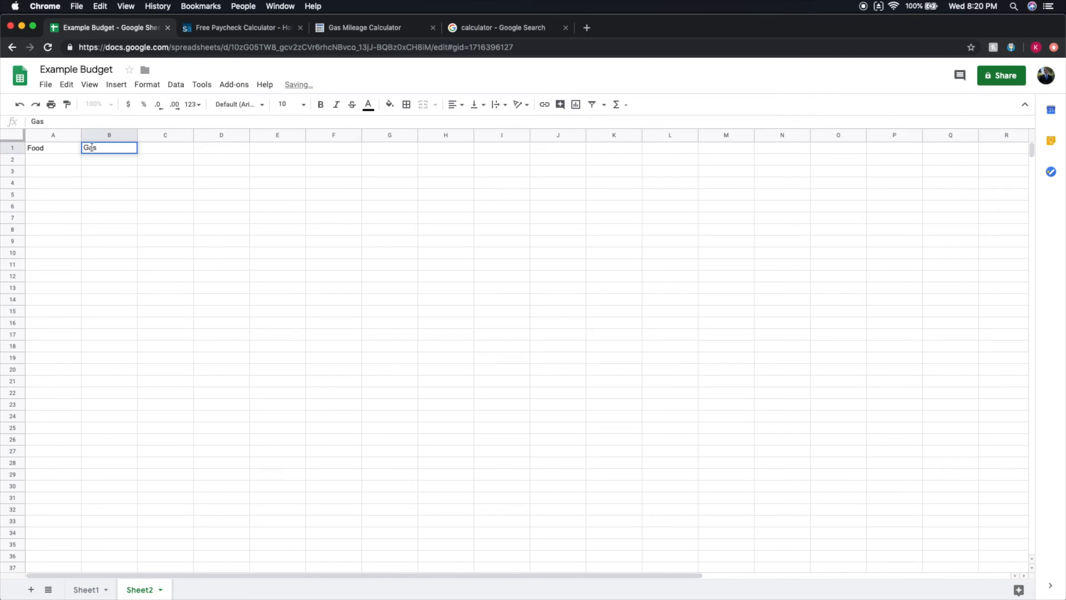
Shift the Food and Gas headers one column over to B1:C1 and label A1 September.
left_click_drag(158, 137, 117, 151)
left_click(261, 182)
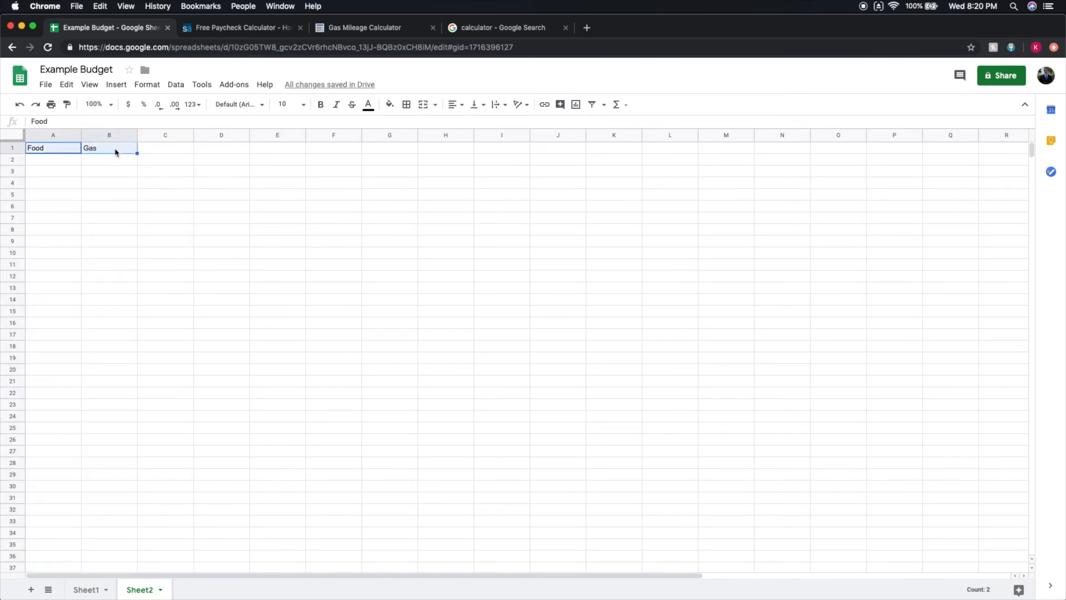
key("ctrl+c")
left_click(124, 152)
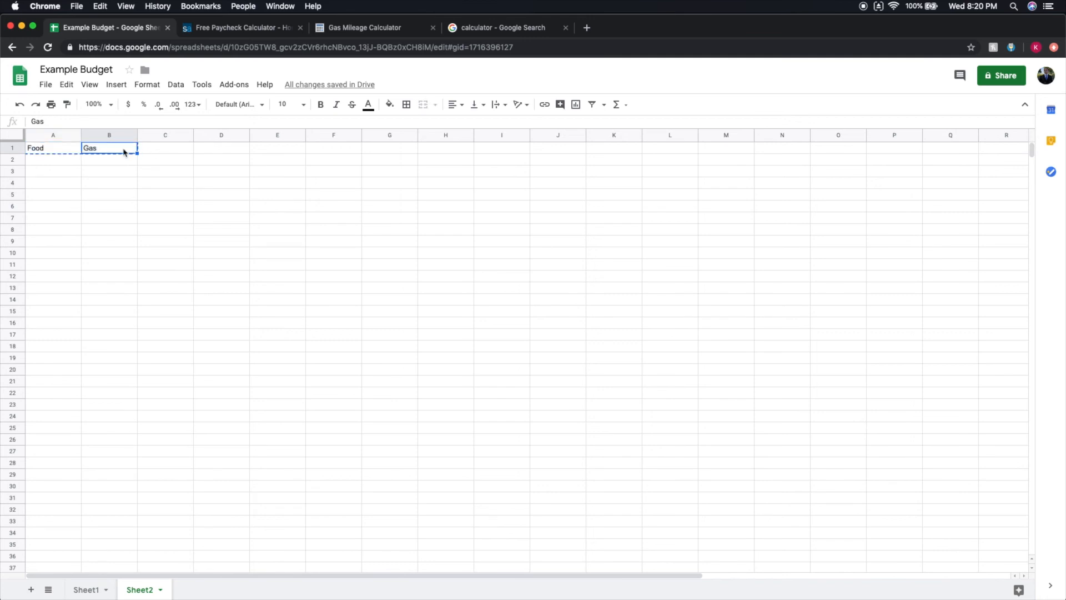
key("ctrl+v")
left_click(134, 173)
double_click(68, 146)
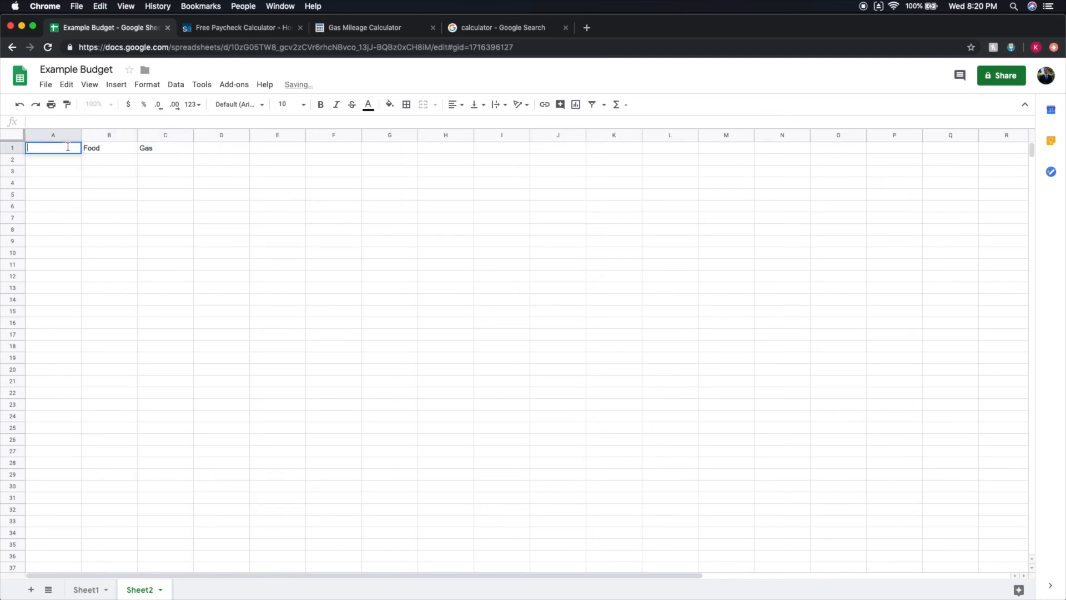
type("September")
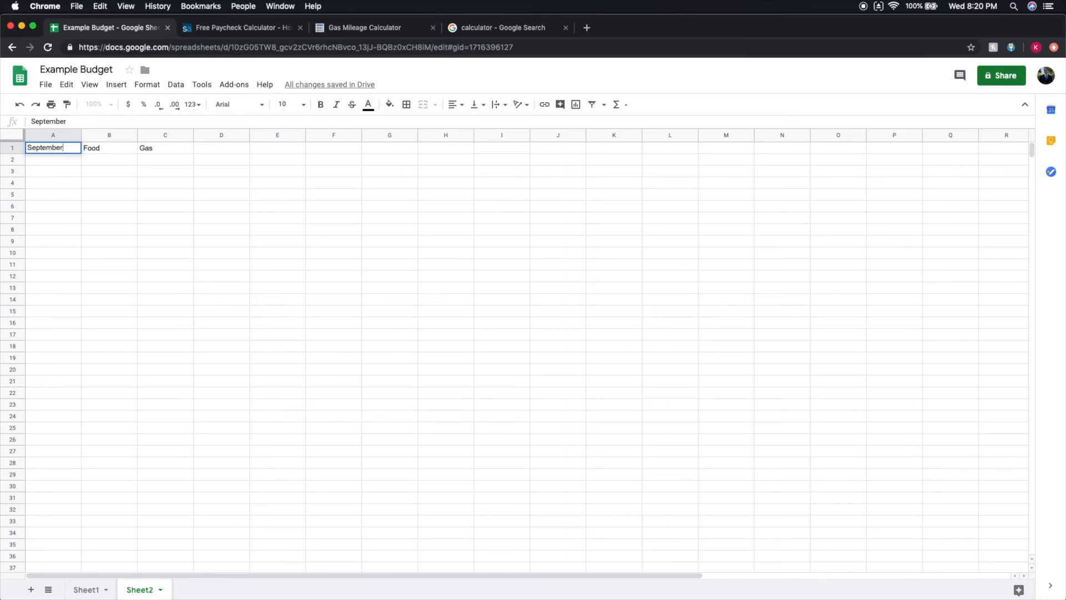
Number the days 1 to 30 in A2:A31 by entering 1 and 2 and extending the series.
double_click(59, 159)
type("1")
key("Return")
type("2")
key("Tab")
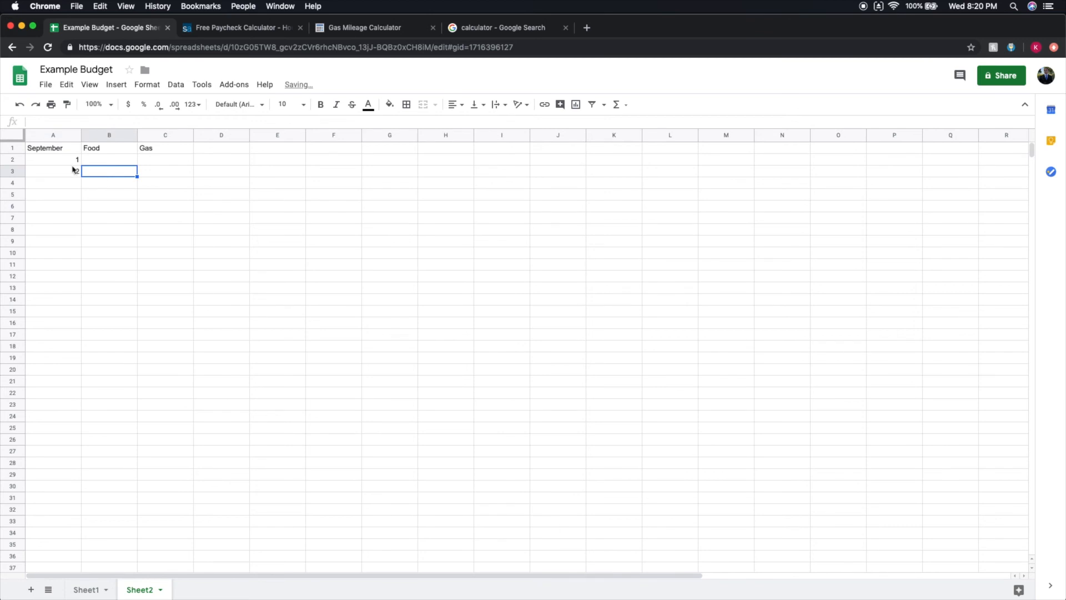
left_click_drag(69, 161, 65, 172)
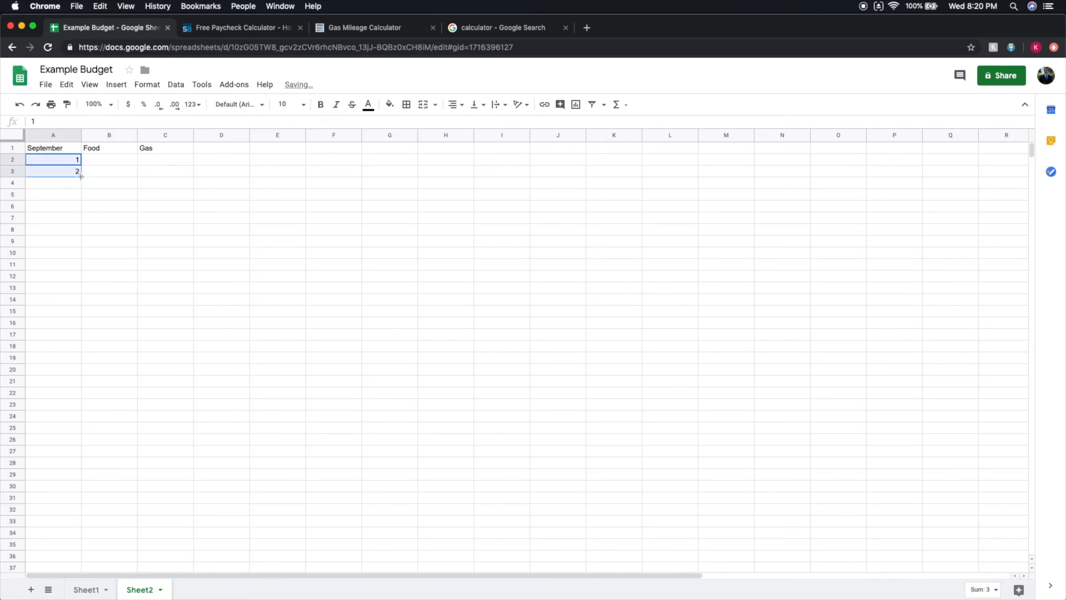
left_click_drag(81, 177, 59, 497)
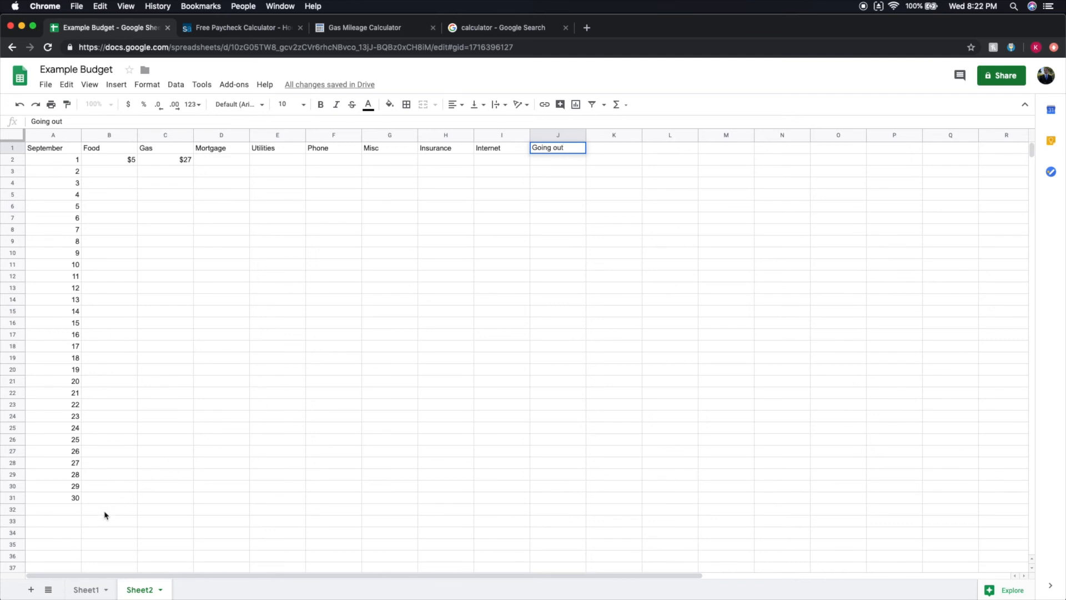
Move the whole September table A1:J31 down one row so that it starts in A2.
left_click_drag(70, 148, 539, 499)
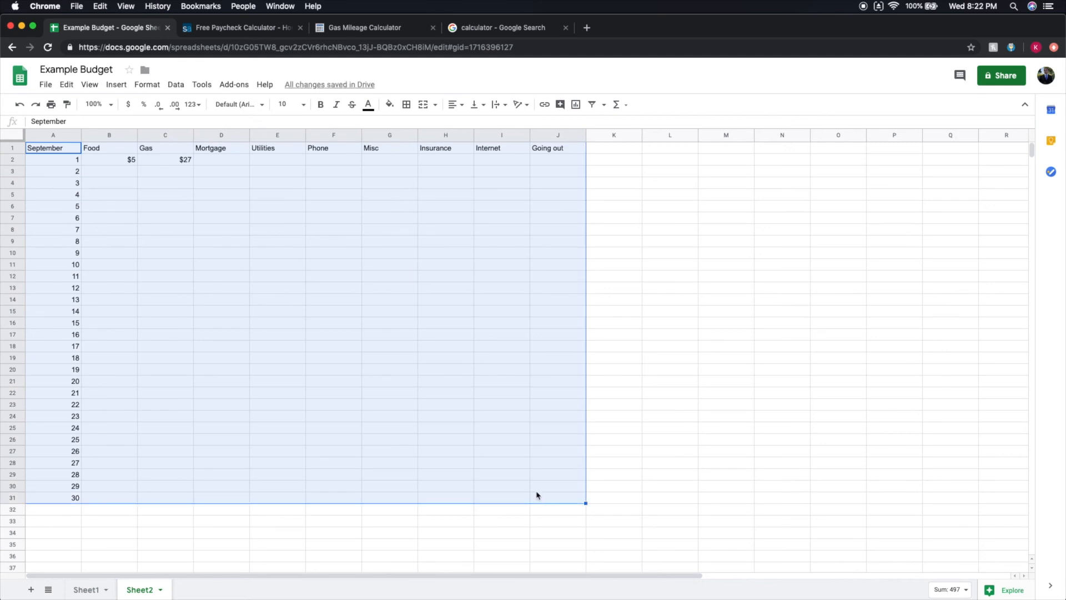
key("super+c")
left_click(46, 163)
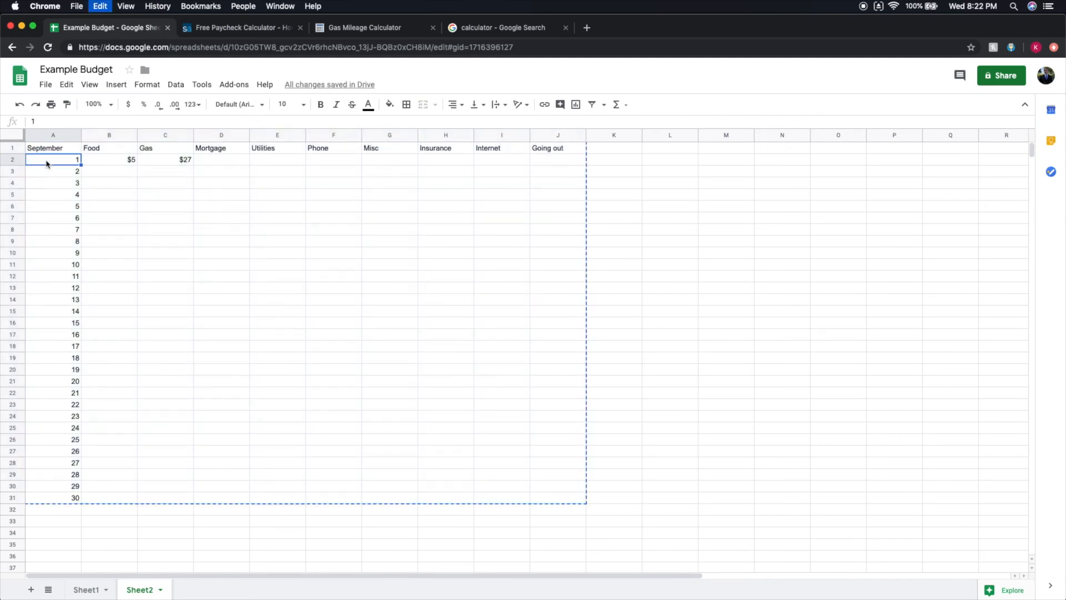
key("super+v")
left_click(54, 175)
left_click(14, 157)
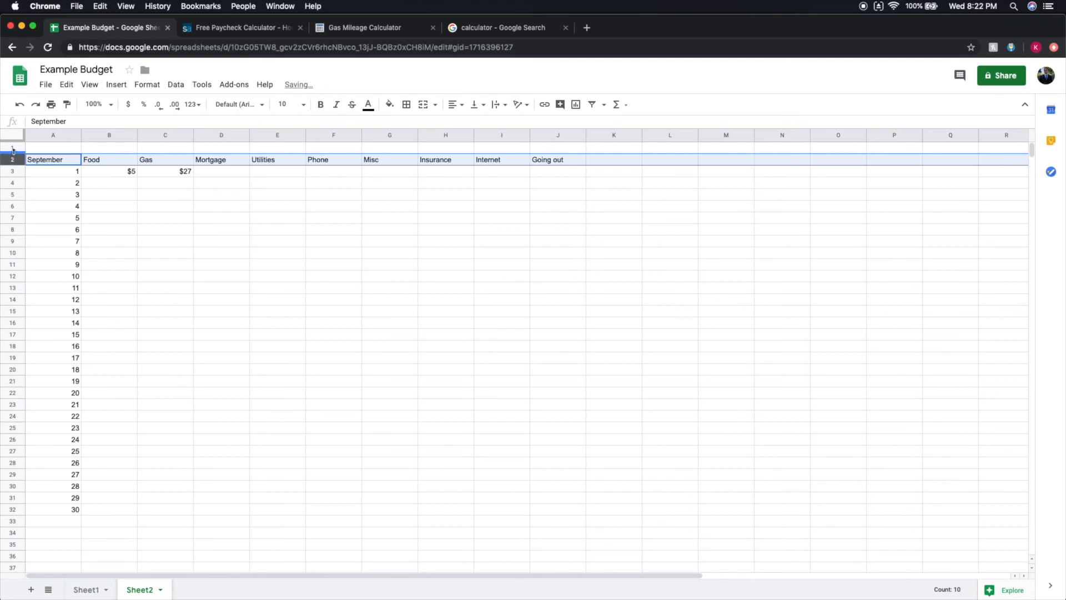
right_click(13, 148)
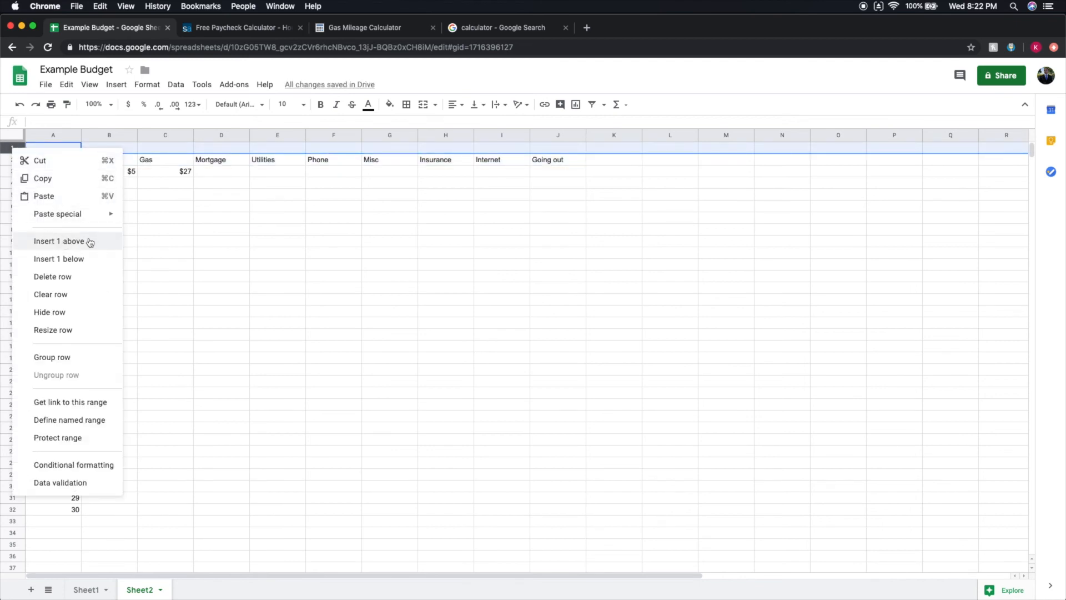
left_click(425, 229)
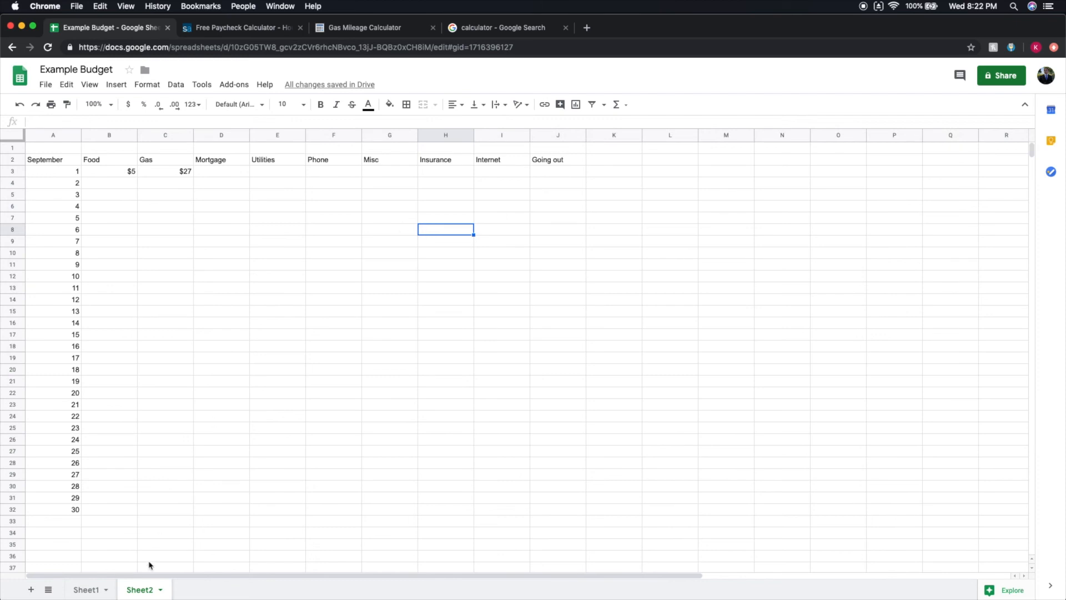
Label A1 Budget and set the Food budget in B1 to $600.
double_click(96, 148)
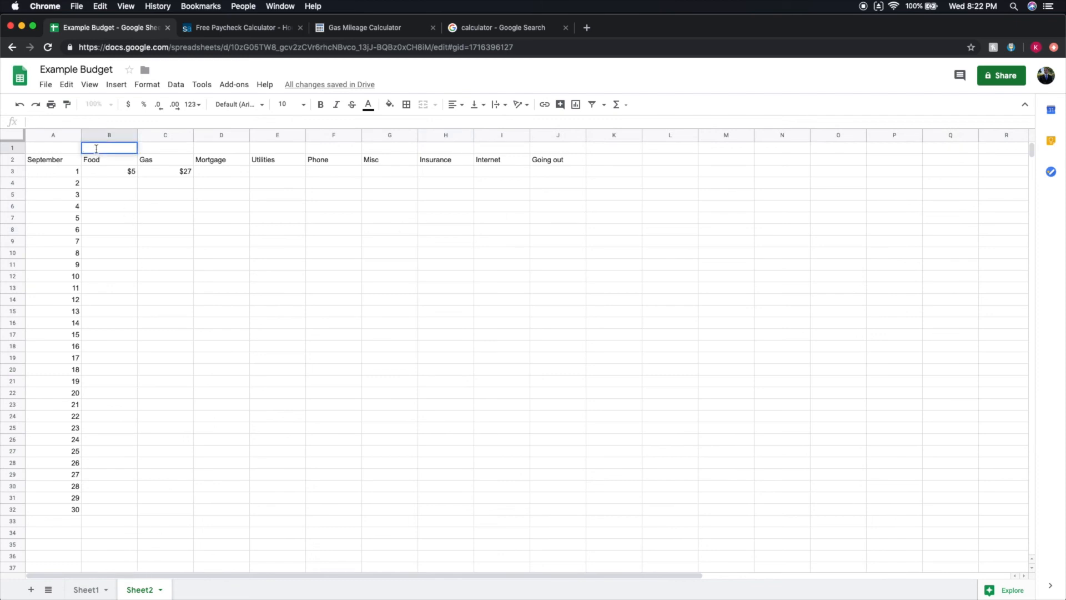
double_click(64, 146)
type("Budget")
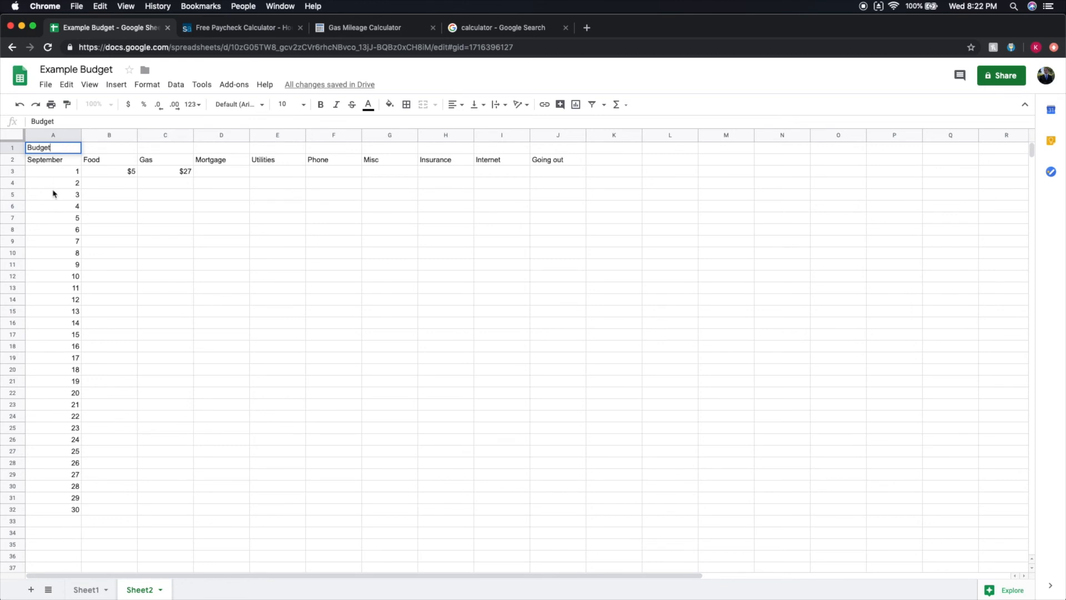
double_click(88, 148)
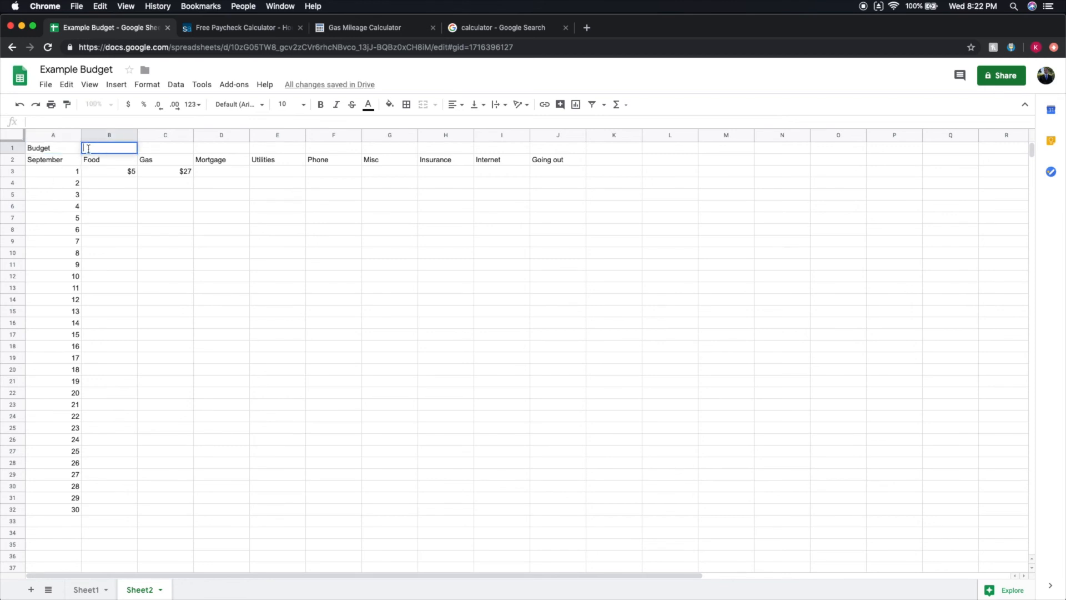
type("^600")
key("Left")
key("BackSpace")
left_click(148, 154)
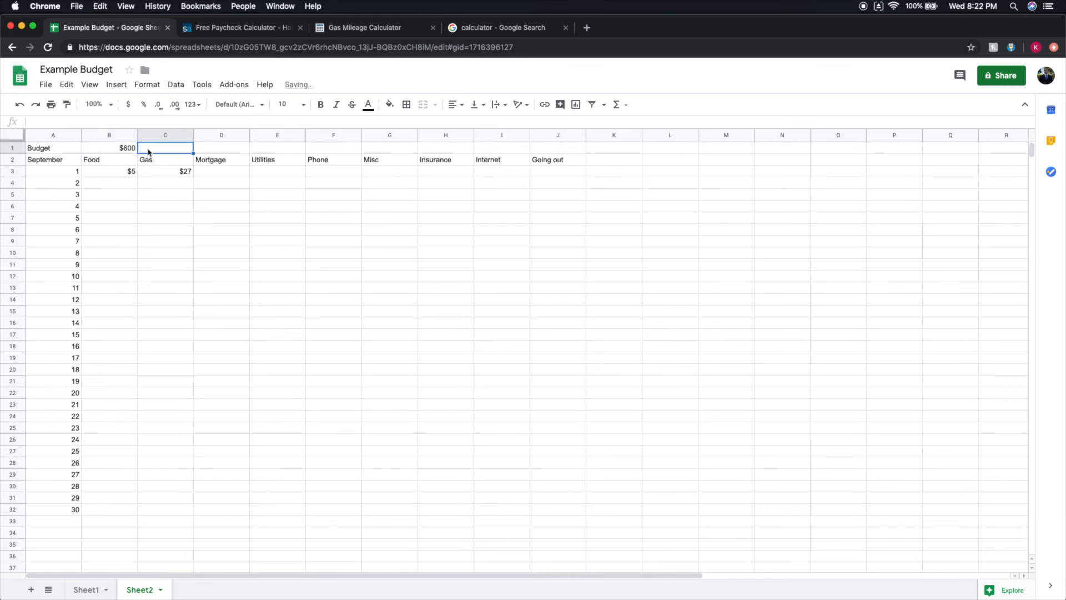
Check the planned amounts on Sheet1 and set the Mortgage budget in D1 of Sheet2 to $1200.
left_click(83, 590)
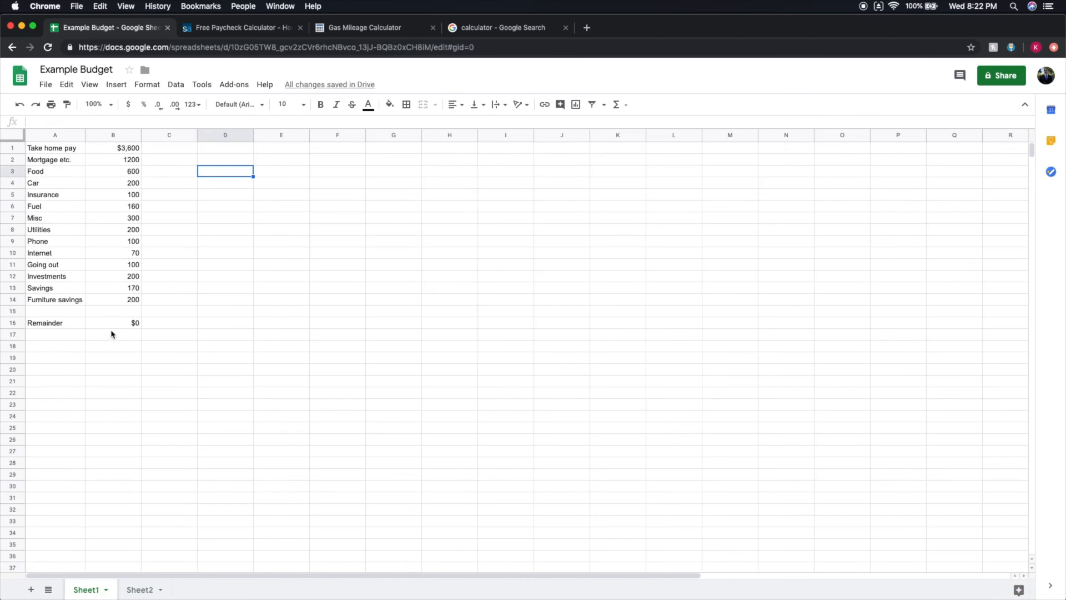
left_click(143, 586)
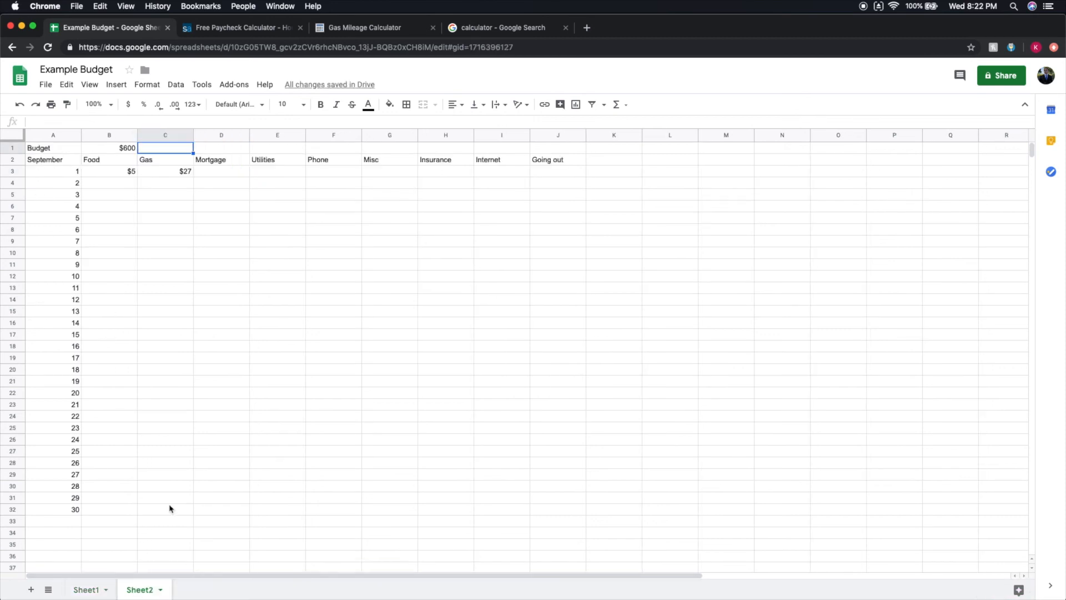
left_click(229, 147)
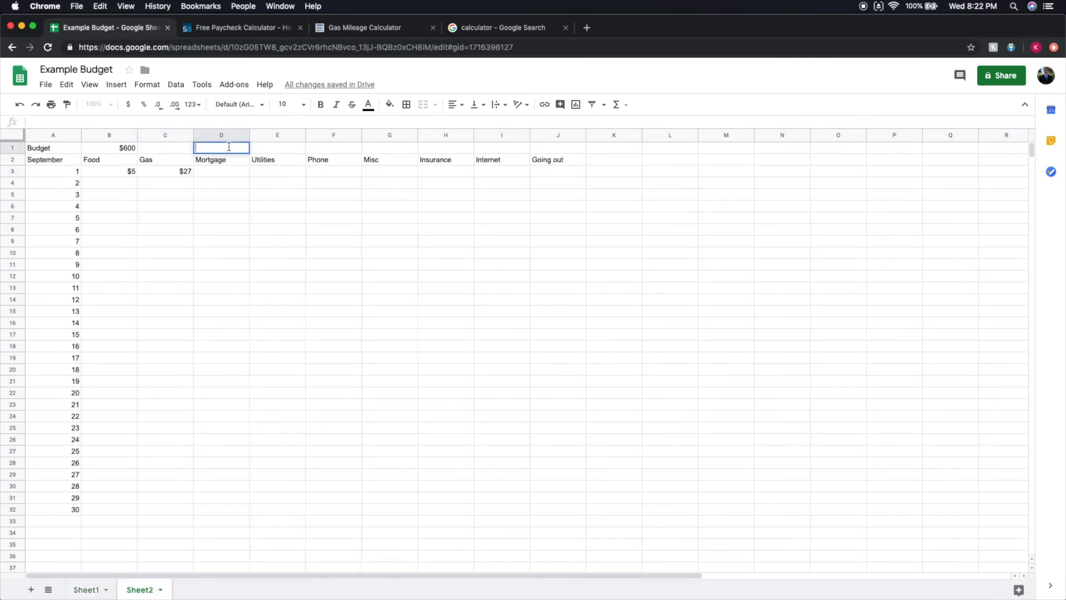
type("$1200")
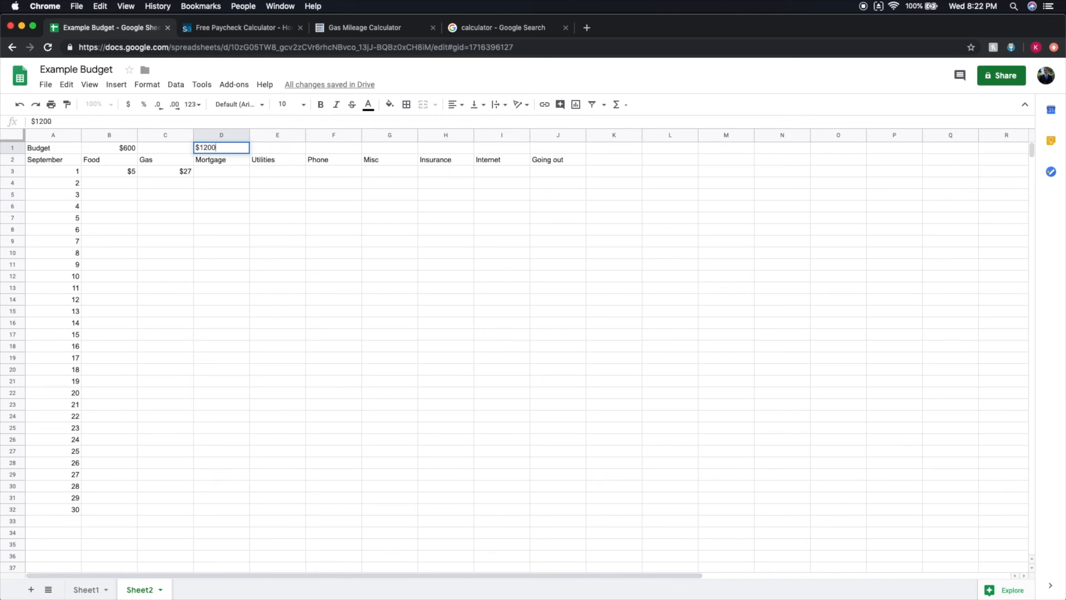
left_click(263, 233)
Look up the other categories' planned amounts on Sheet1 and return to Sheet2.
left_click(86, 589)
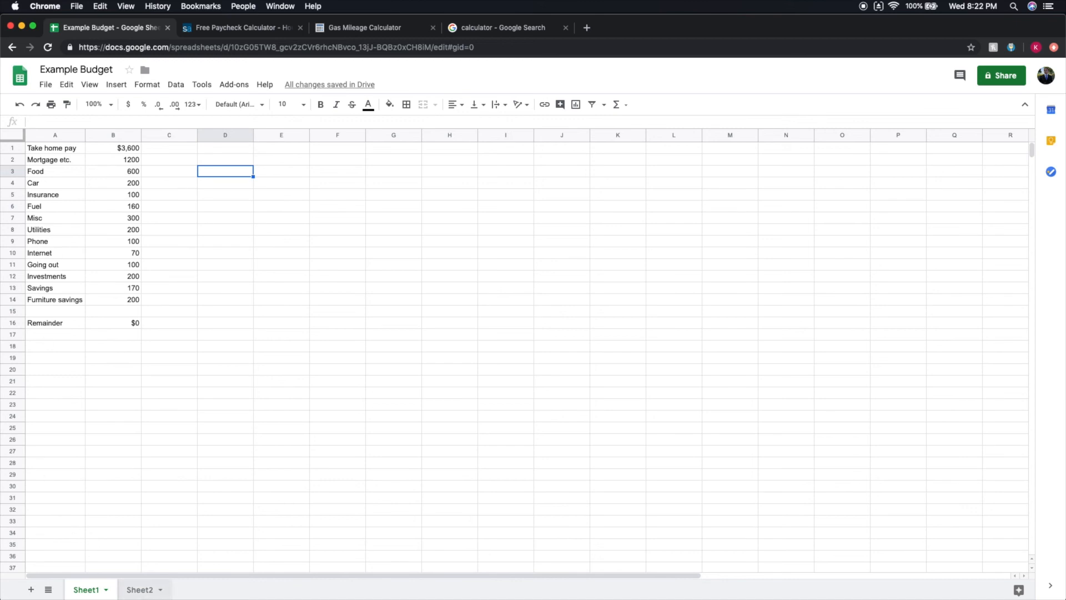
left_click(139, 591)
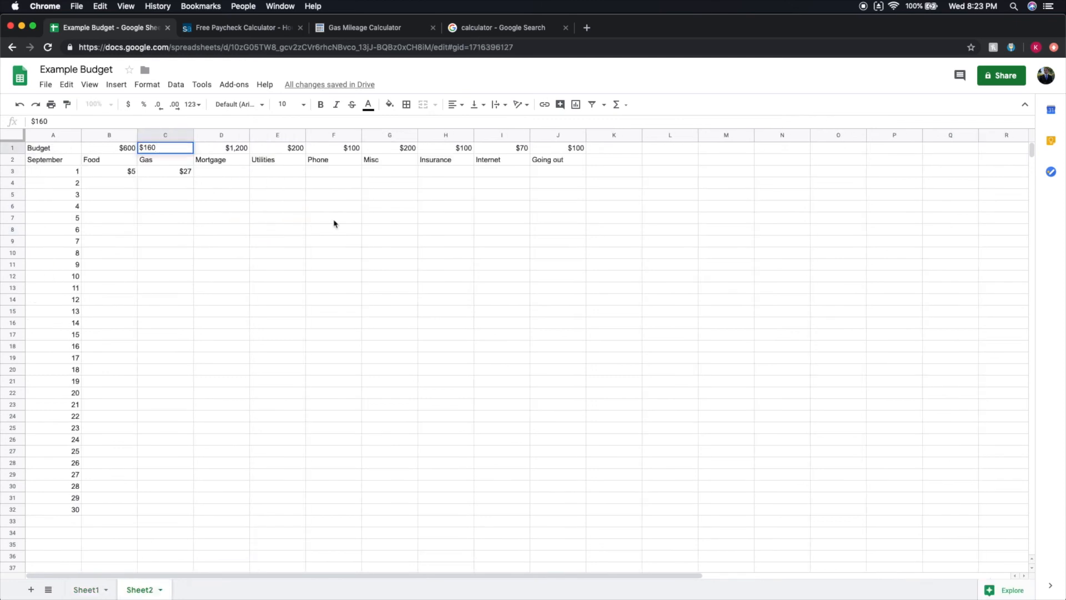
left_click(392, 258)
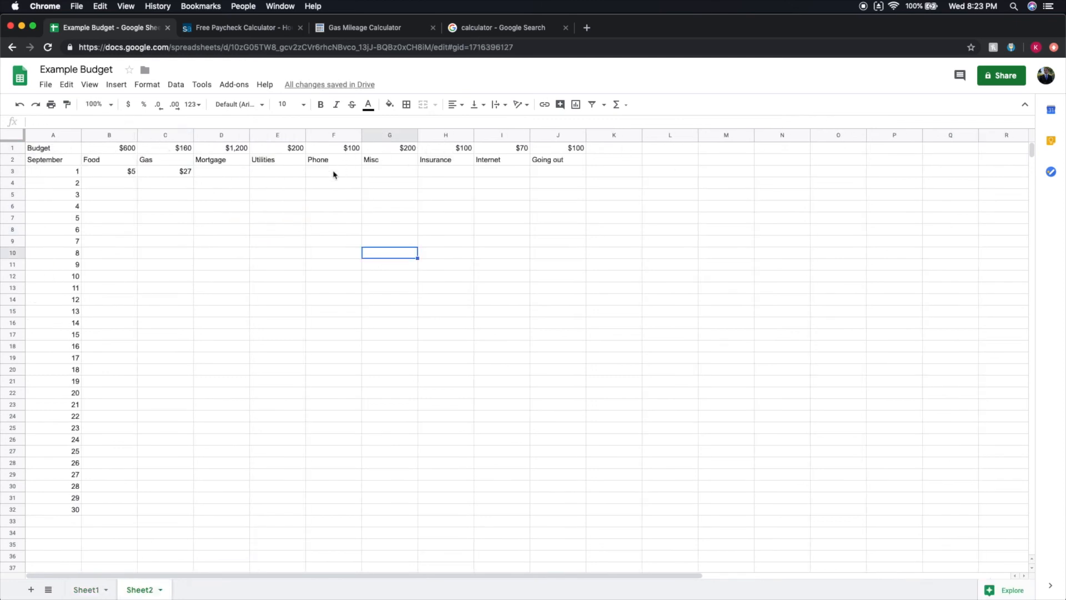
Label cell A33, directly below day 30 of the September column, Remainder.
left_click_drag(57, 175, 76, 507)
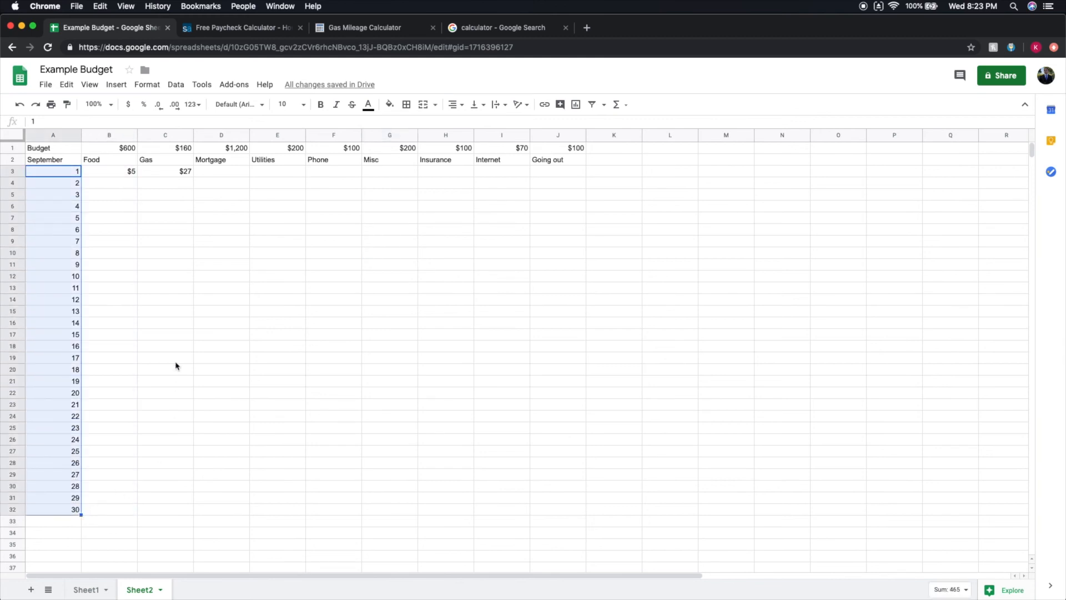
left_click(175, 268)
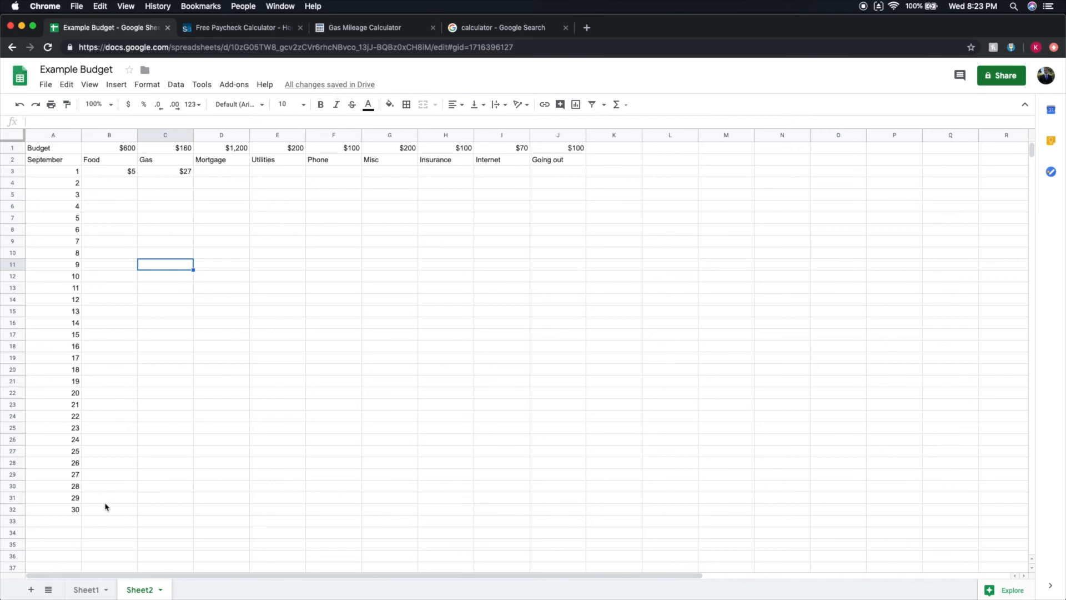
double_click(62, 522)
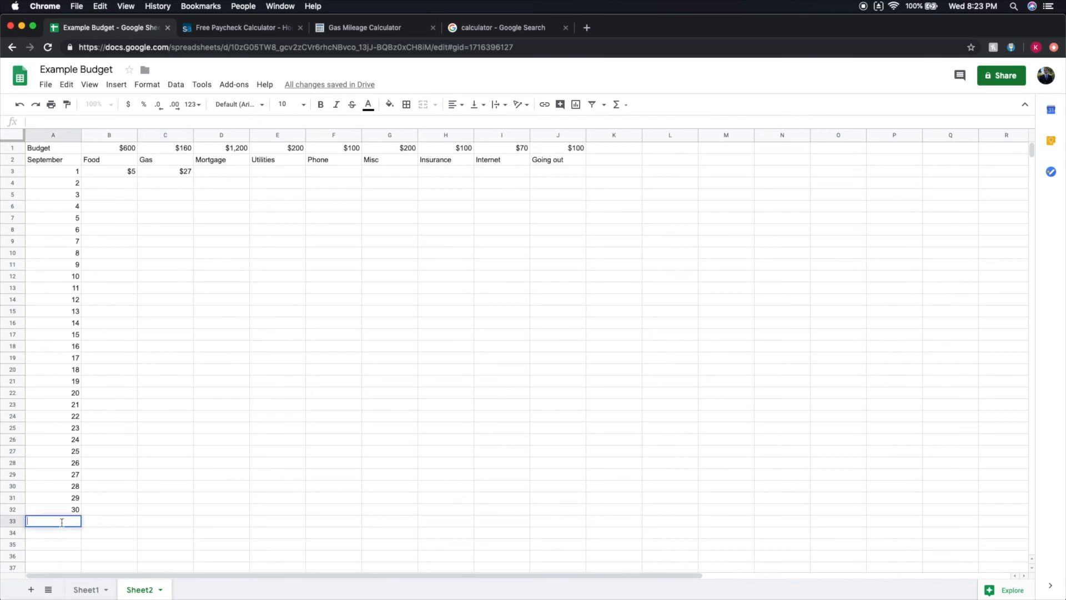
type("Remainder")
Calculate the Food remainder in B33 with the formula =B1-SUM(B3:B32).
double_click(101, 521)
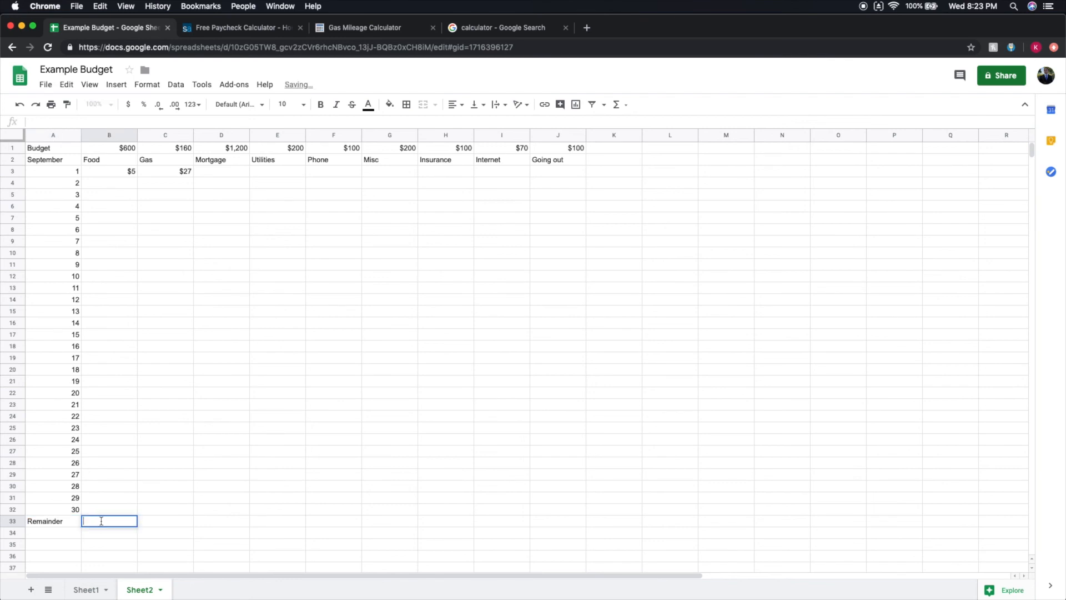
type("=")
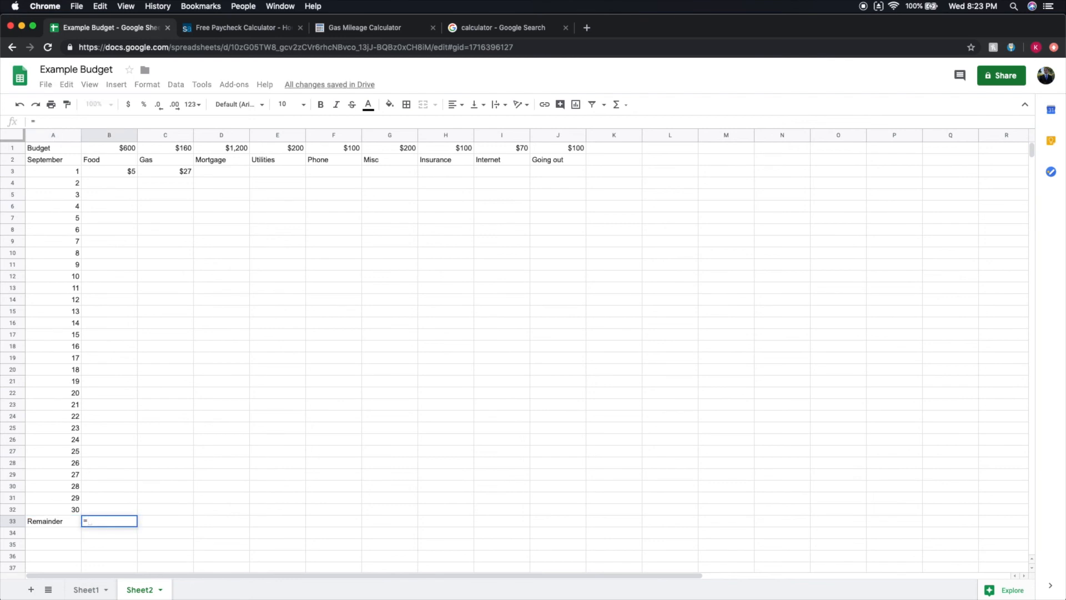
left_click(113, 151)
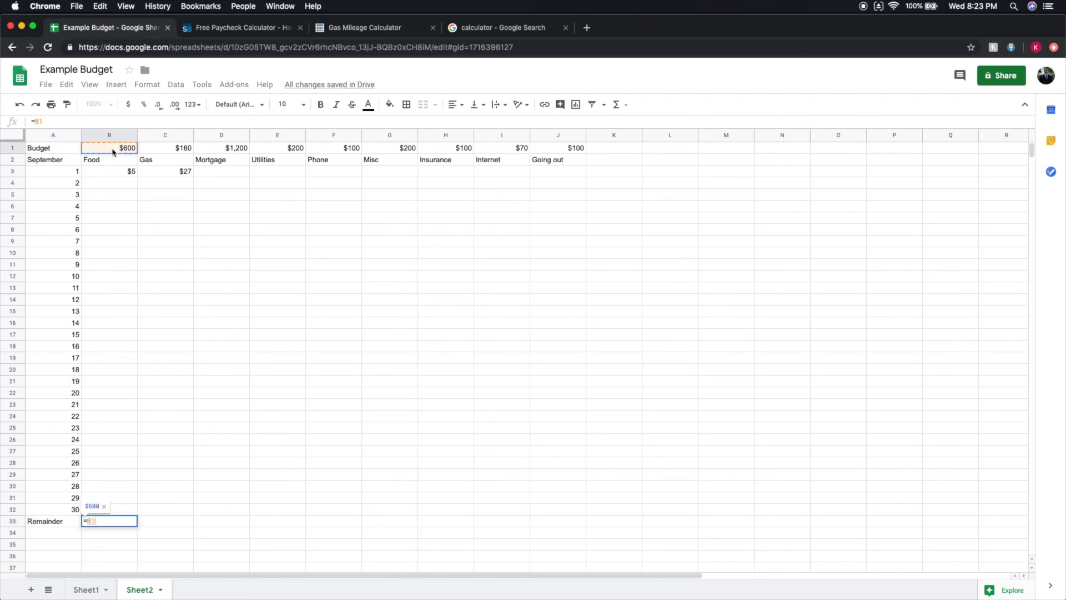
type("-SUM()")
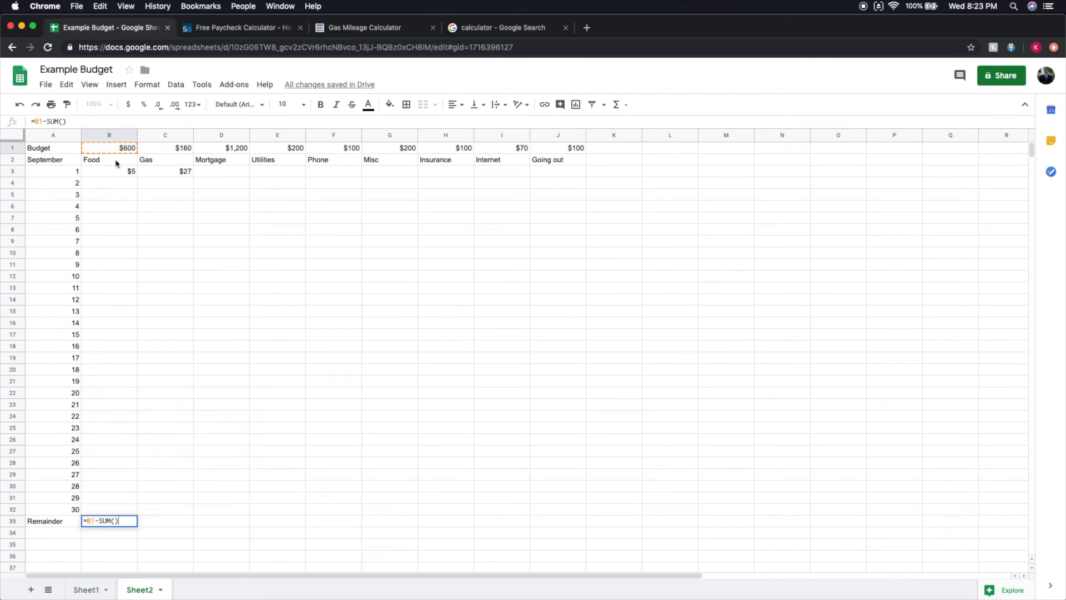
mouse_move(113, 172)
left_mouse_down()
mouse_move(99, 409)
mouse_move(108, 503)
left_mouse_up()
type(")")
key("Return")
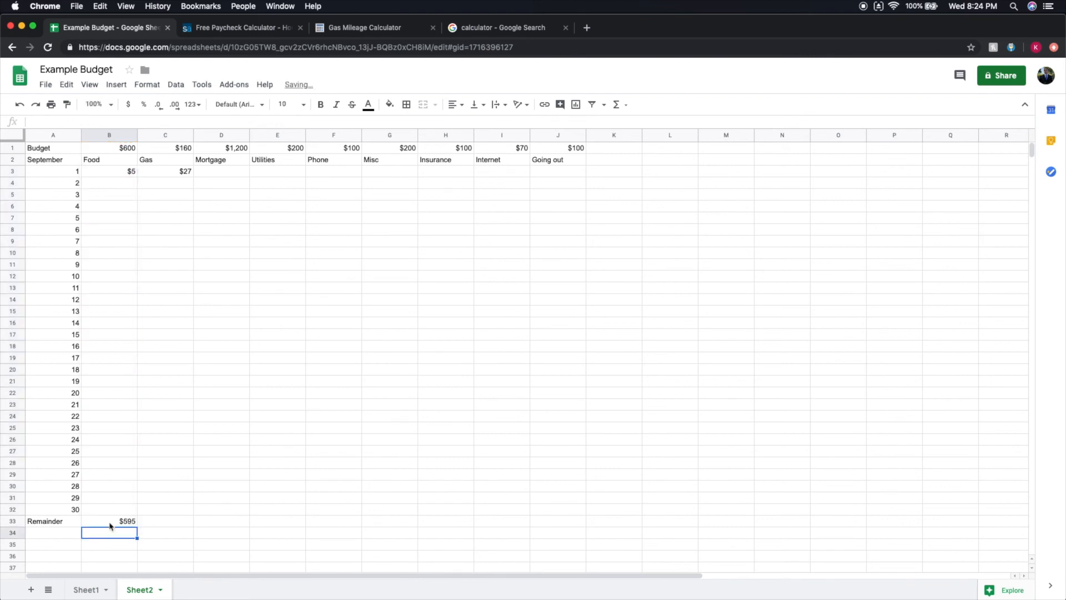
Fill the Food remainder formula from B33 across the other categories through J33.
left_click(127, 526)
left_click_drag(137, 525, 542, 511)
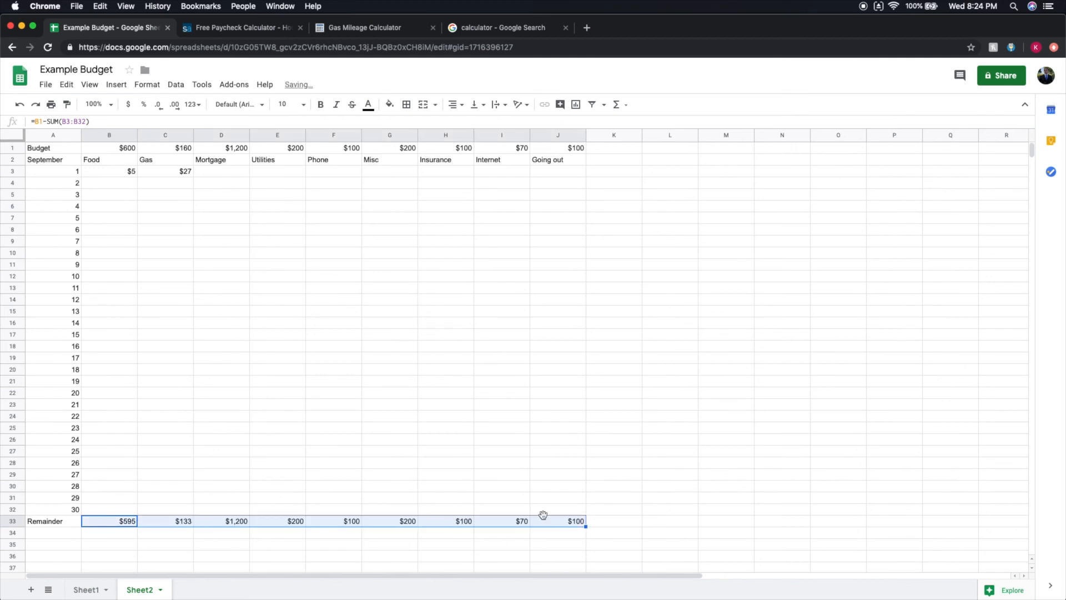
left_click(707, 407)
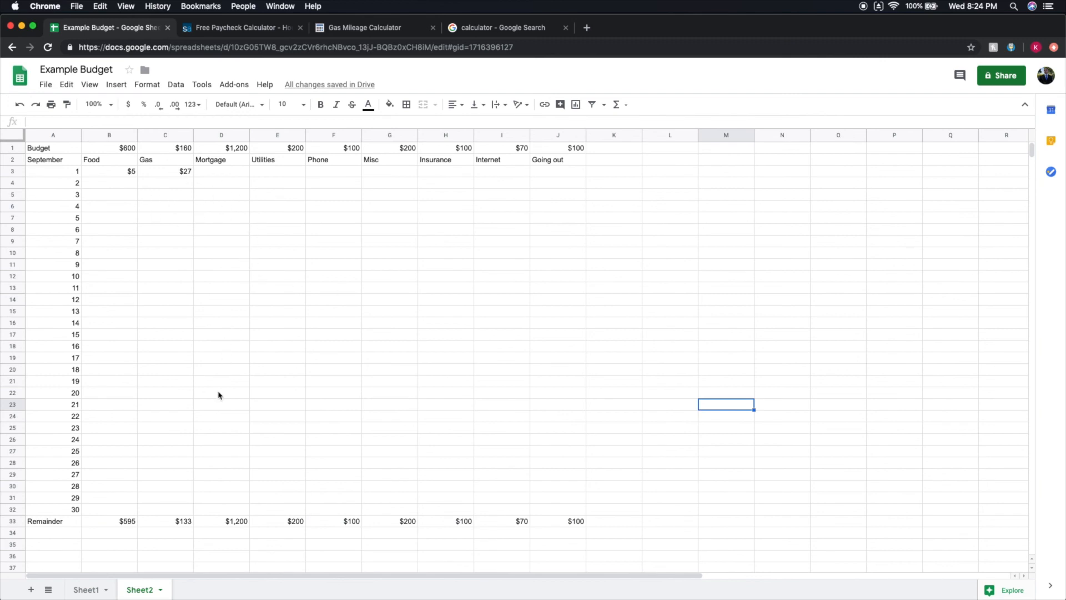
Record a Mortgage payment of 1200 on day 23 and a Utilities payment of 200 on day 1.
double_click(224, 429)
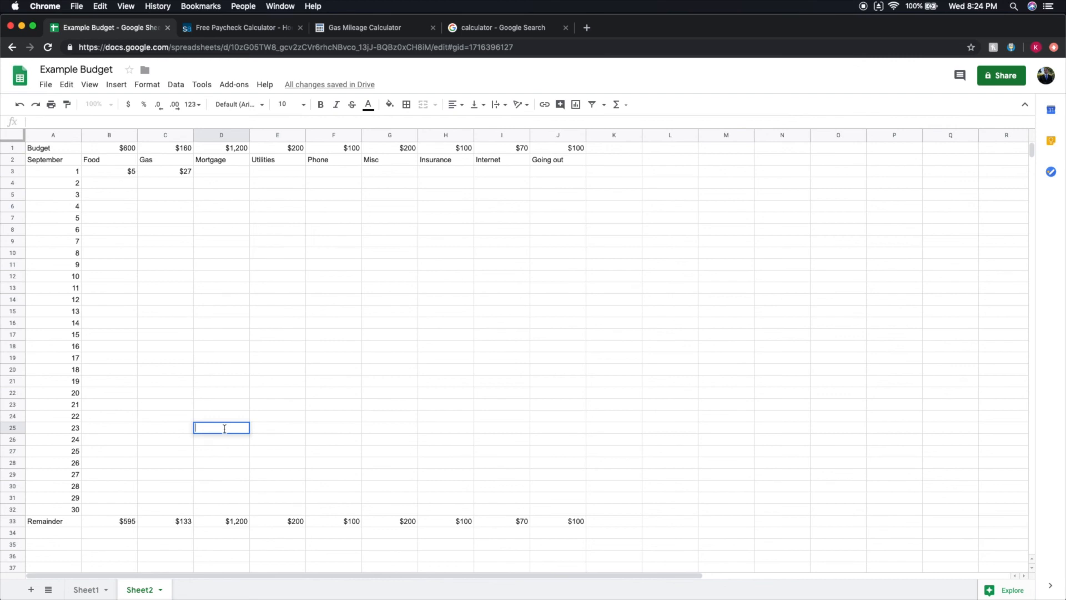
type("1200")
left_click(272, 487)
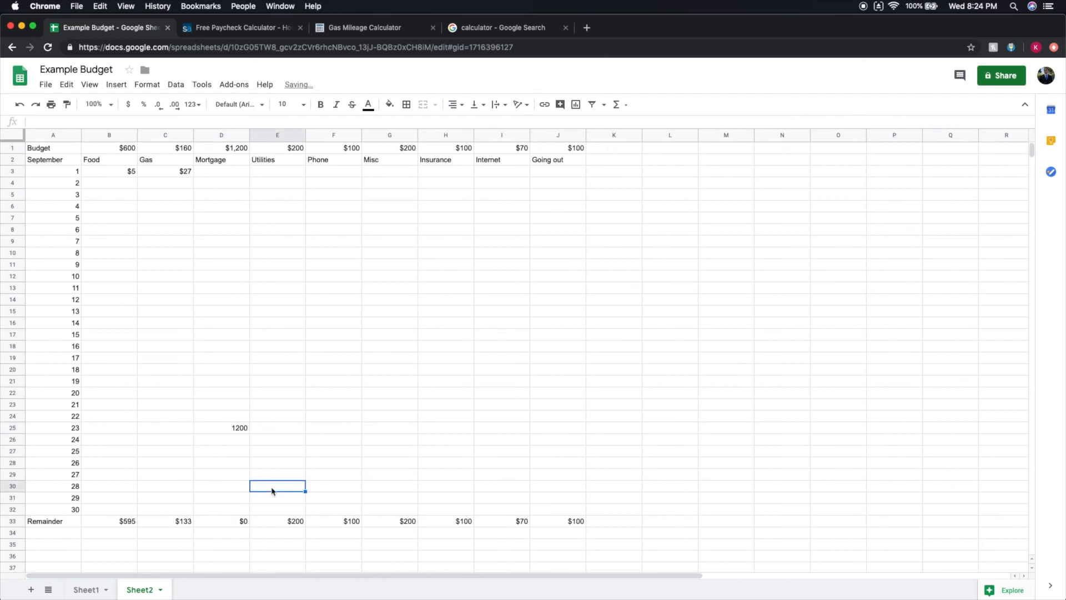
left_click(283, 173)
type("200")
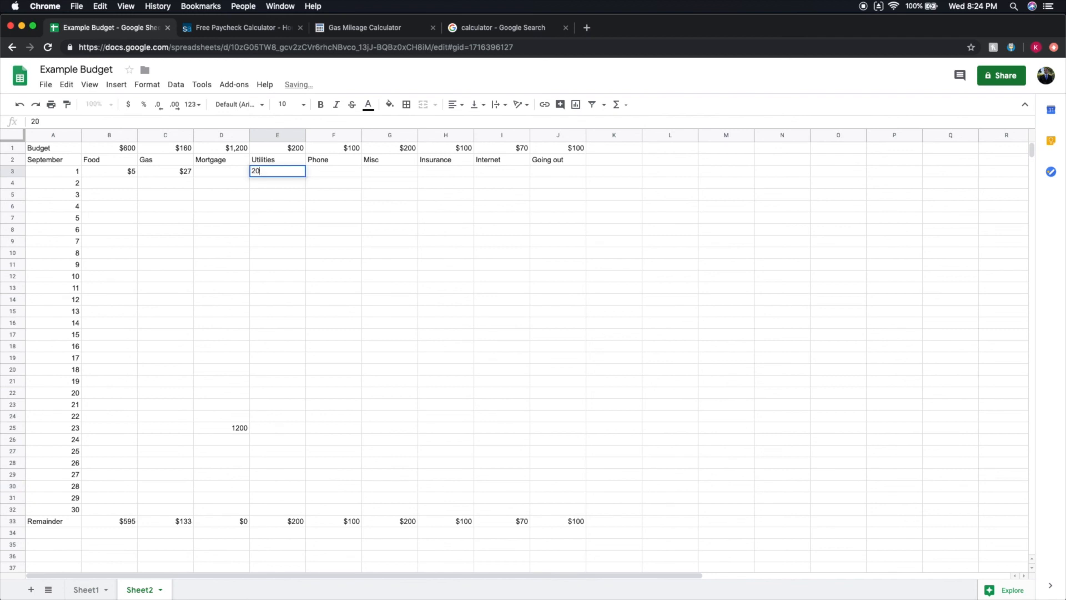
Record 100 for Phone on day 22, and 100 for Insurance and 70 for Internet on day 28.
left_click(334, 420)
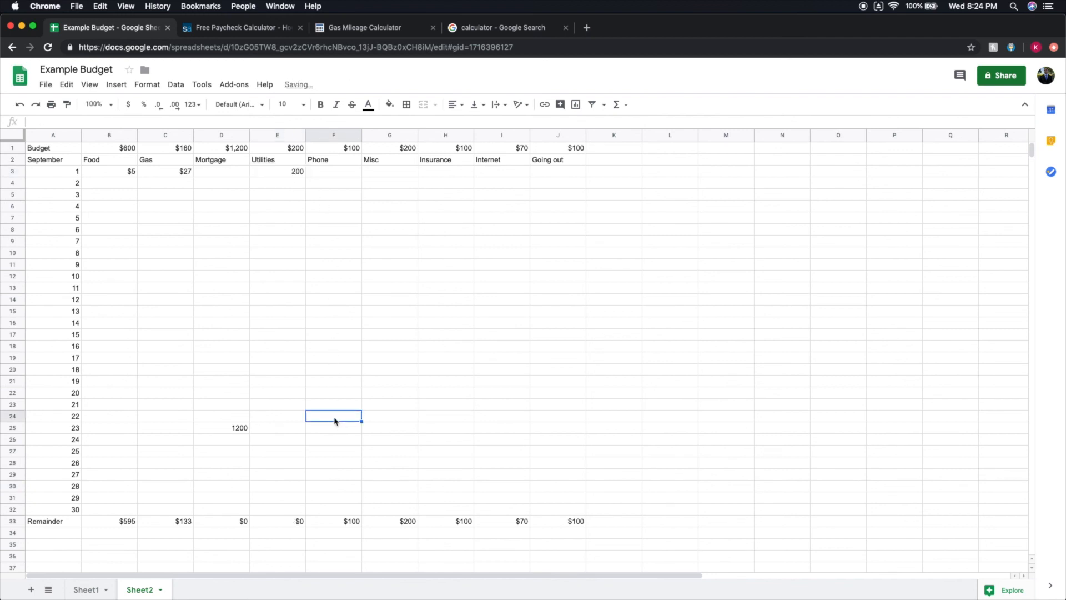
type("100")
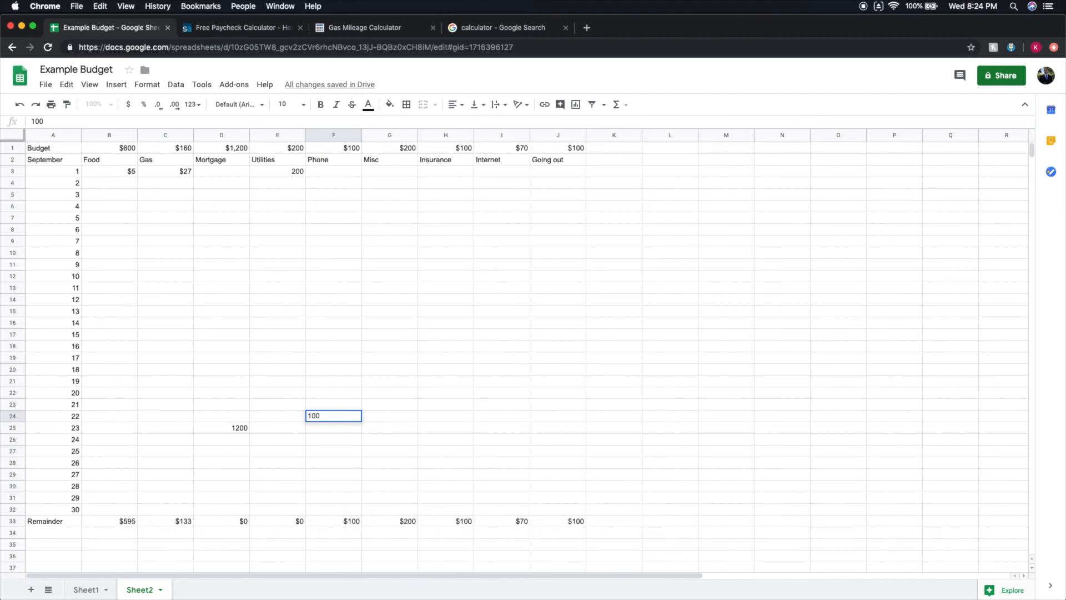
left_click(436, 486)
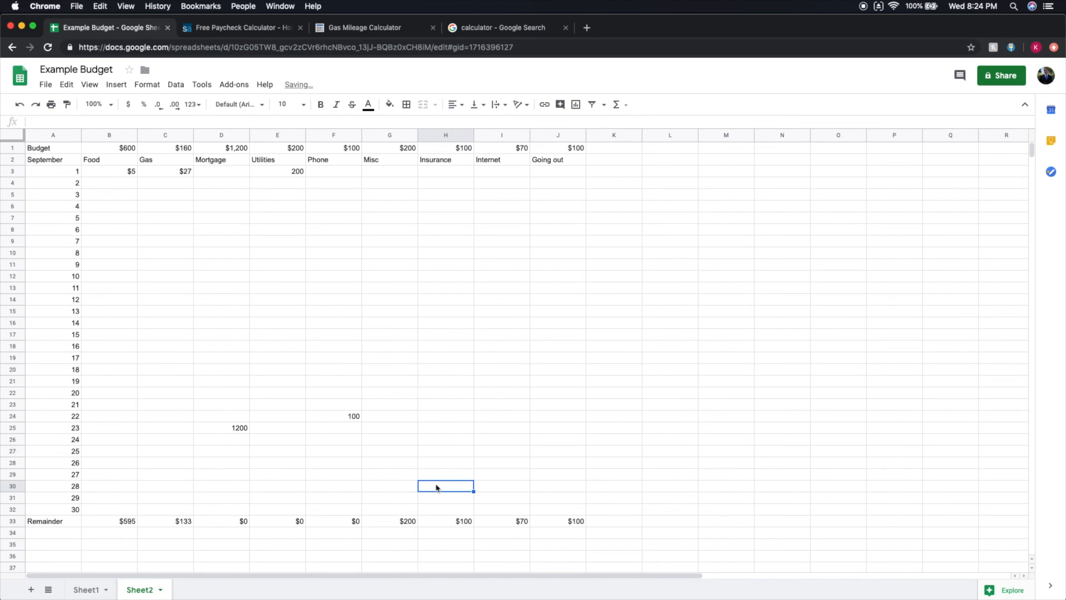
type("100")
left_click(498, 490)
type("70")
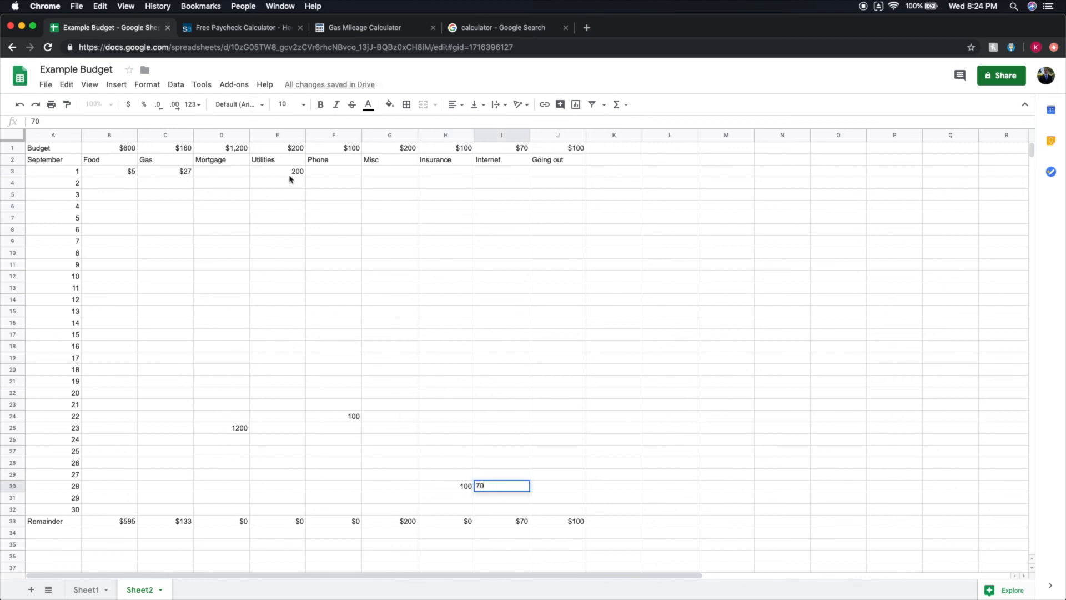
left_click(348, 232)
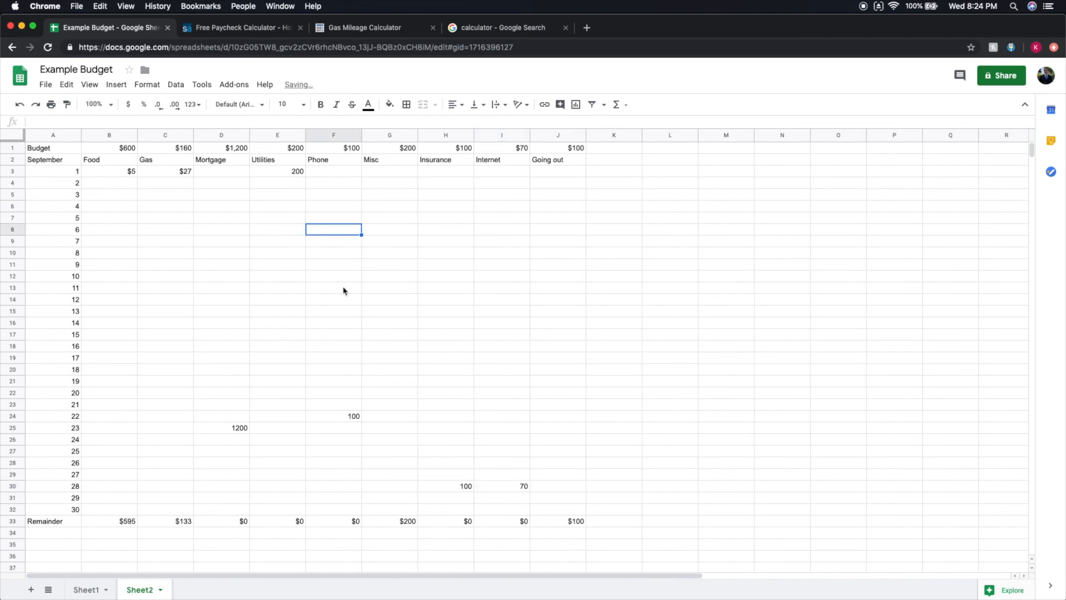
Record a Food expense of $160 on day 2 in B4, including the dollar sign.
left_click(117, 186)
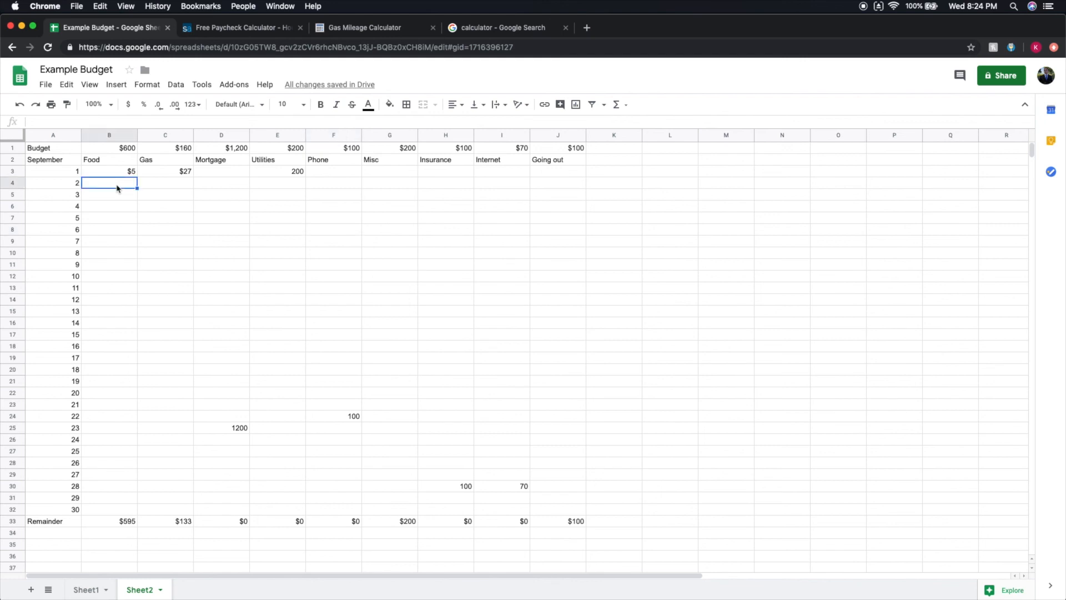
type("160")
left_click(131, 204)
left_click_drag(122, 195, 113, 257)
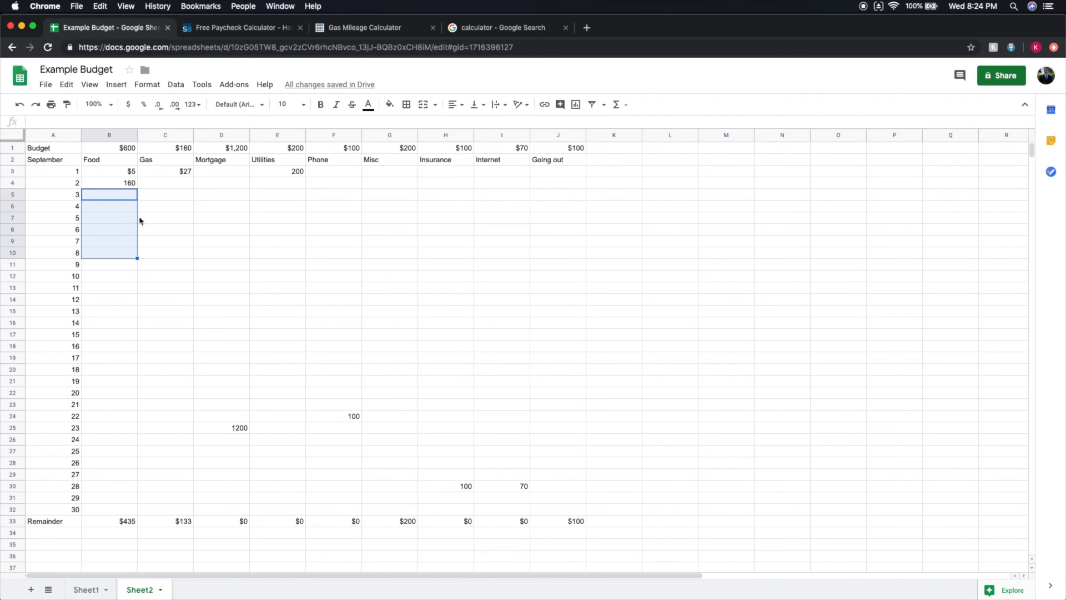
left_click(177, 208)
left_click(128, 183)
double_click(125, 182)
type("$")
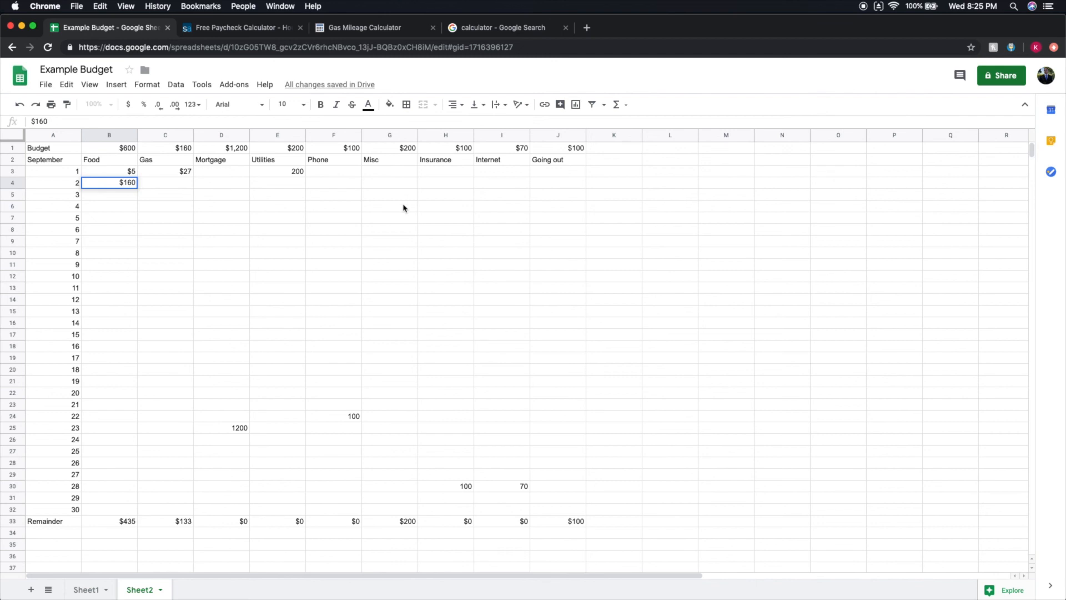
Record a Misc expense of $35 on day 4 and a Going out expense of $55 on day 10.
double_click(389, 207)
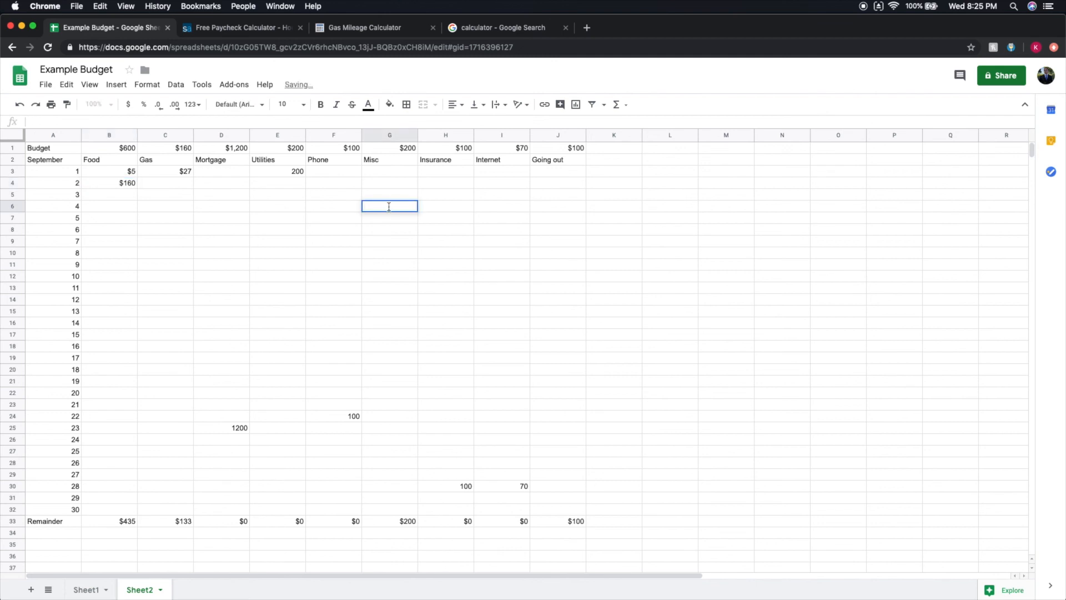
type("$35")
double_click(546, 276)
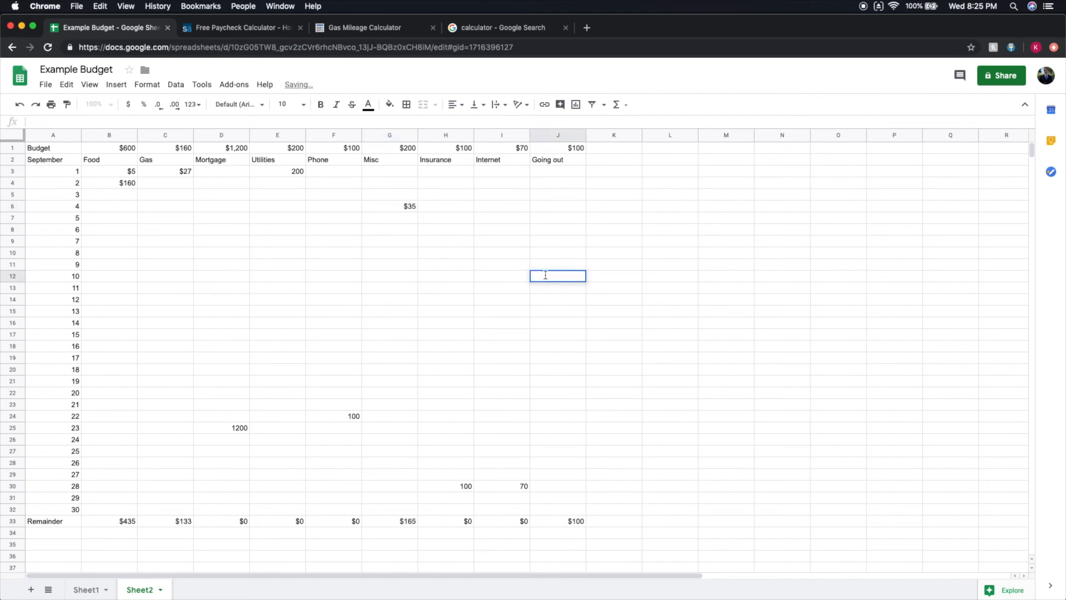
type("$55")
left_click(700, 292)
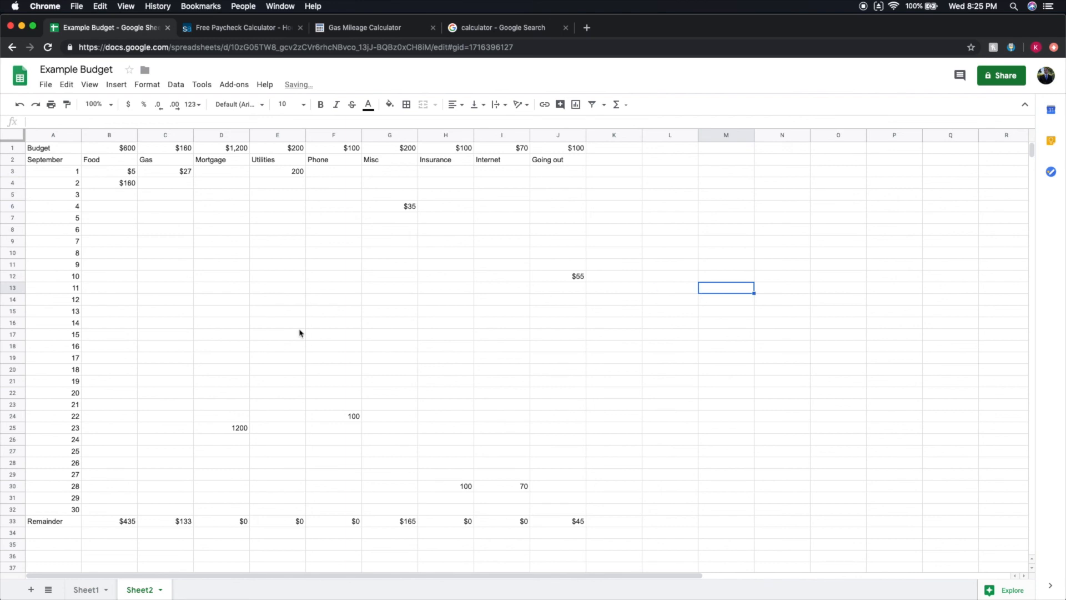
Record a Food expense of $200 on day 10 in B12.
left_click(122, 315)
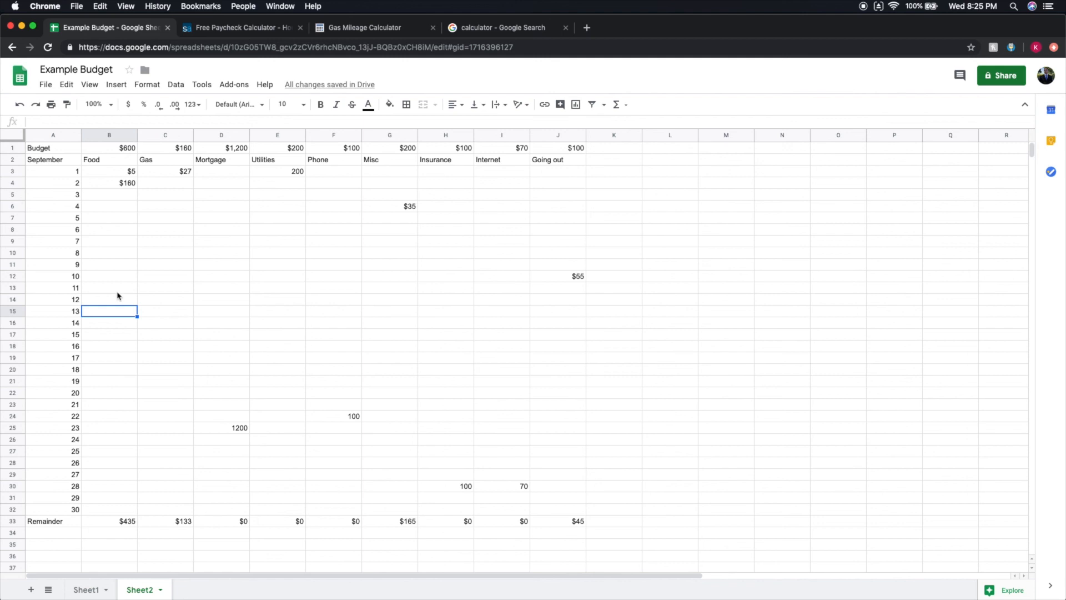
double_click(118, 274)
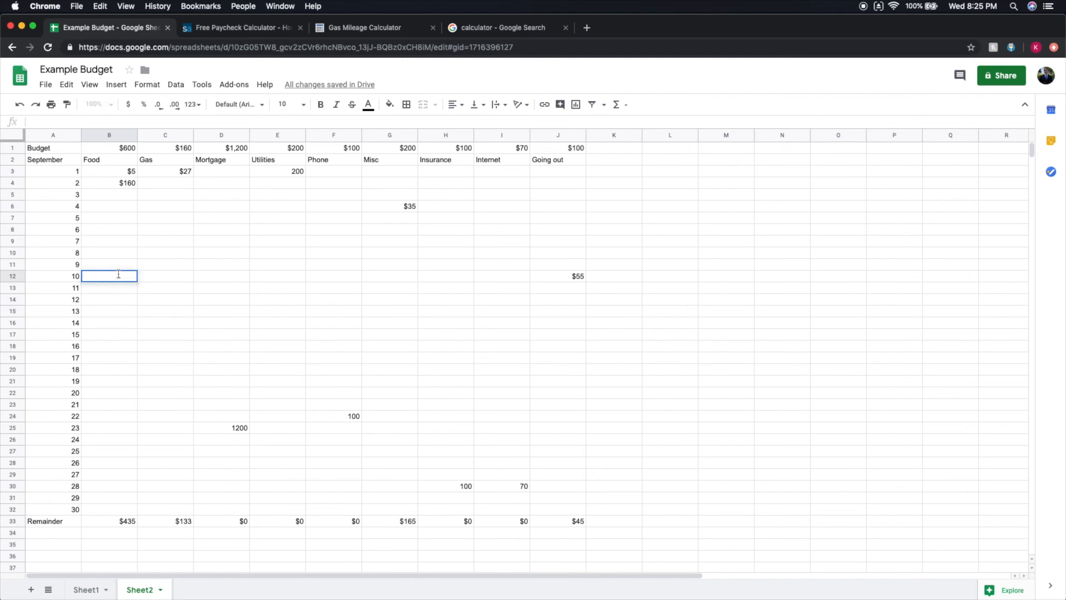
type("$200")
left_click(716, 313)
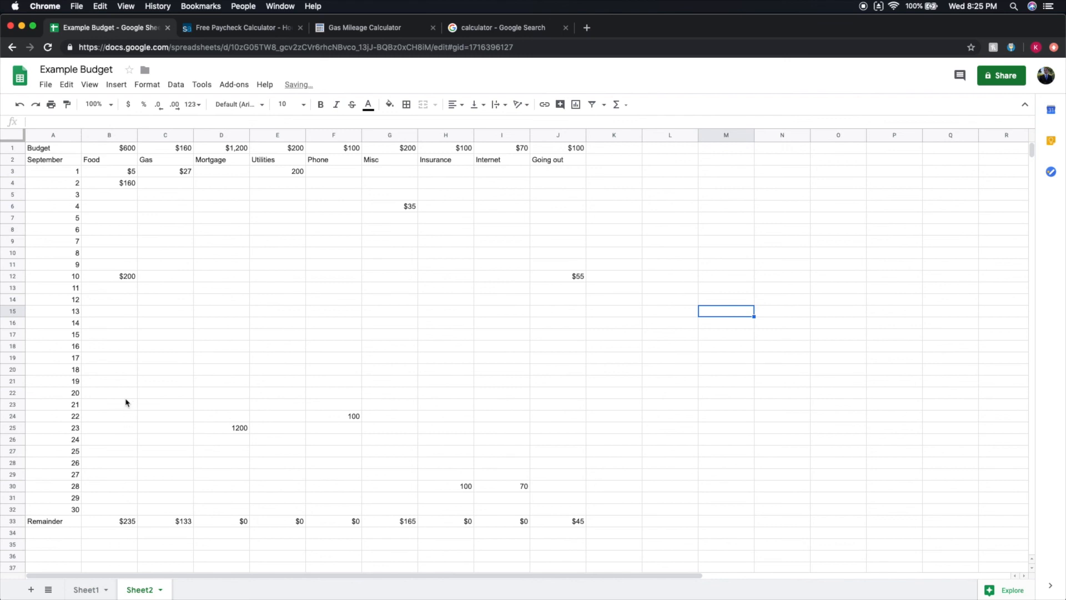
Inspect the Food remainder formula in B33 and the remaining days in the Food column.
double_click(128, 520)
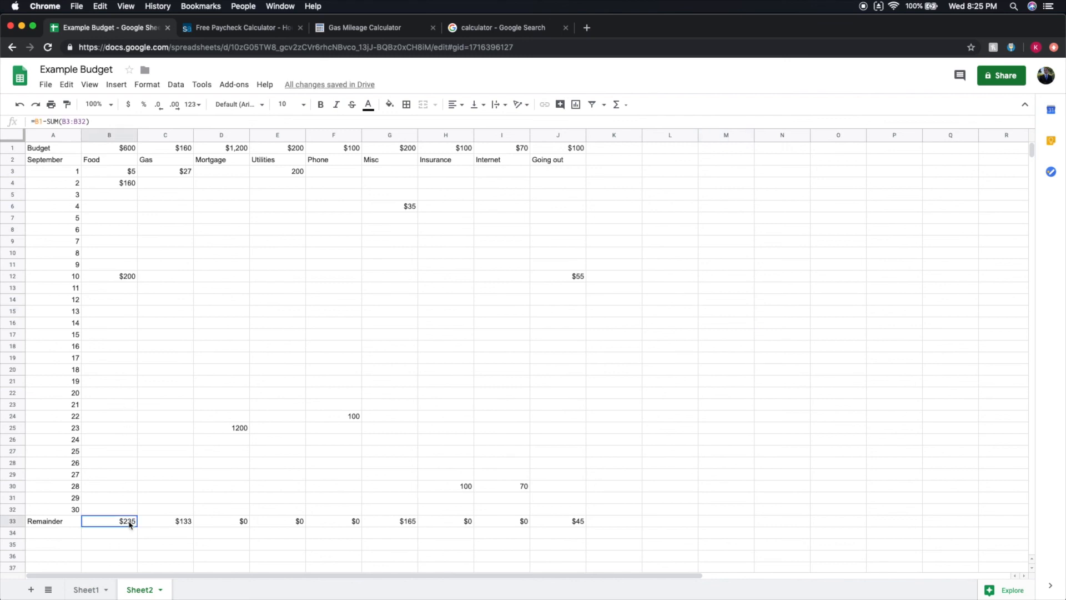
left_click(171, 442)
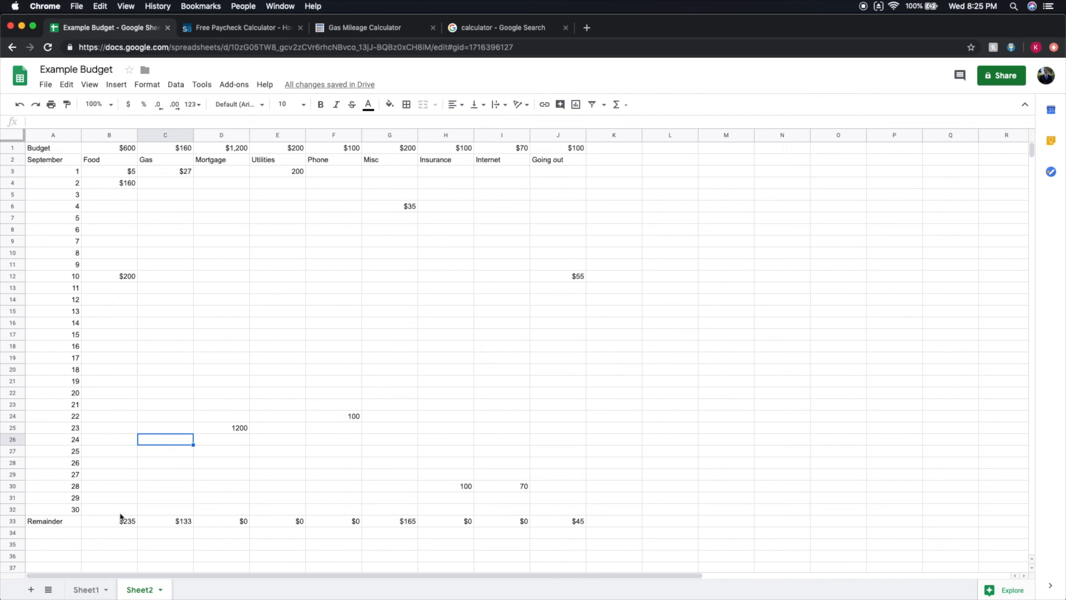
left_click_drag(119, 313, 119, 499)
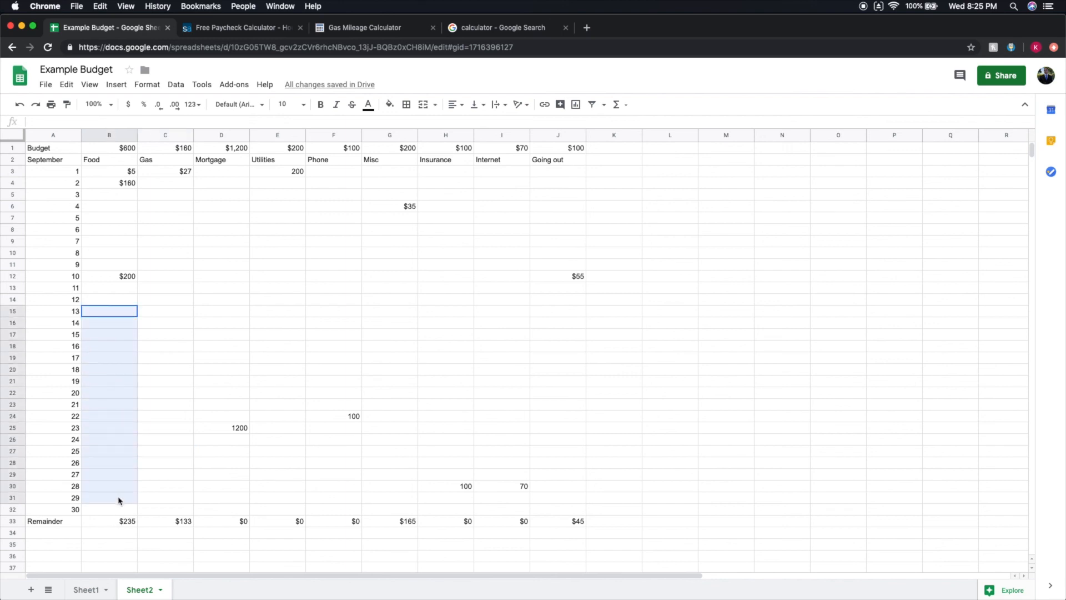
Record a Going out expense of 30 on day 30 in J32.
left_click(565, 510)
double_click(565, 509)
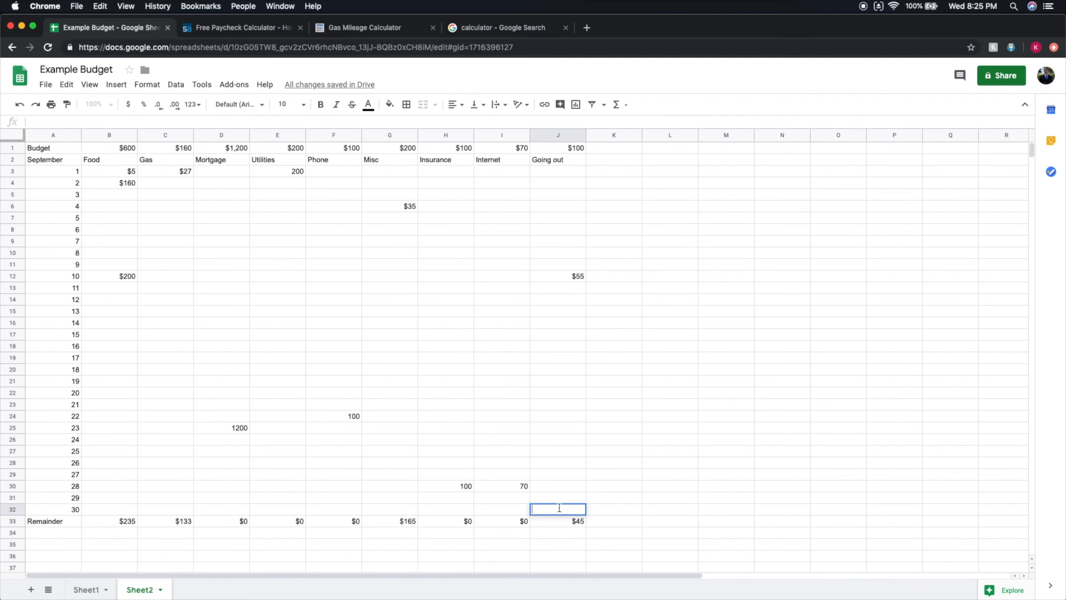
type("30")
left_click(648, 466)
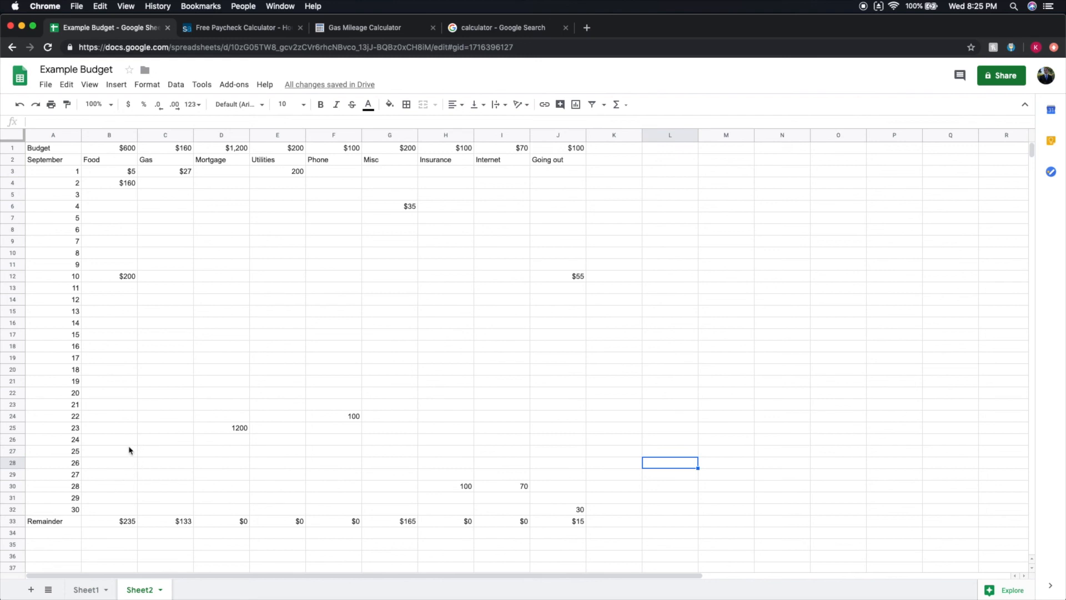
Record a Food expense of 100 on day 27 and change the Going out expense on day 30 to 100.
double_click(120, 474)
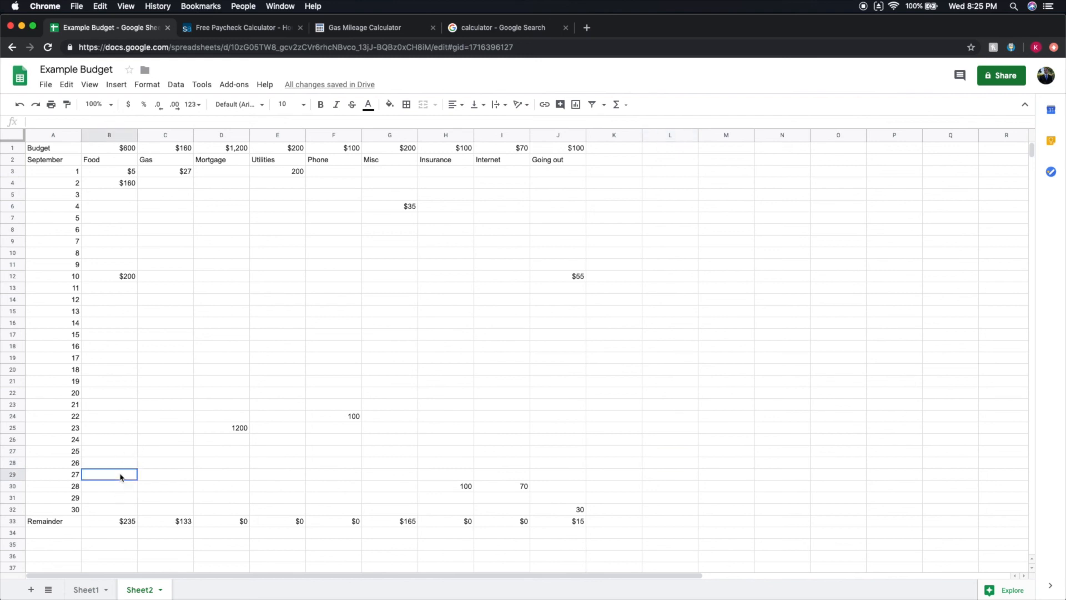
left_click(758, 416)
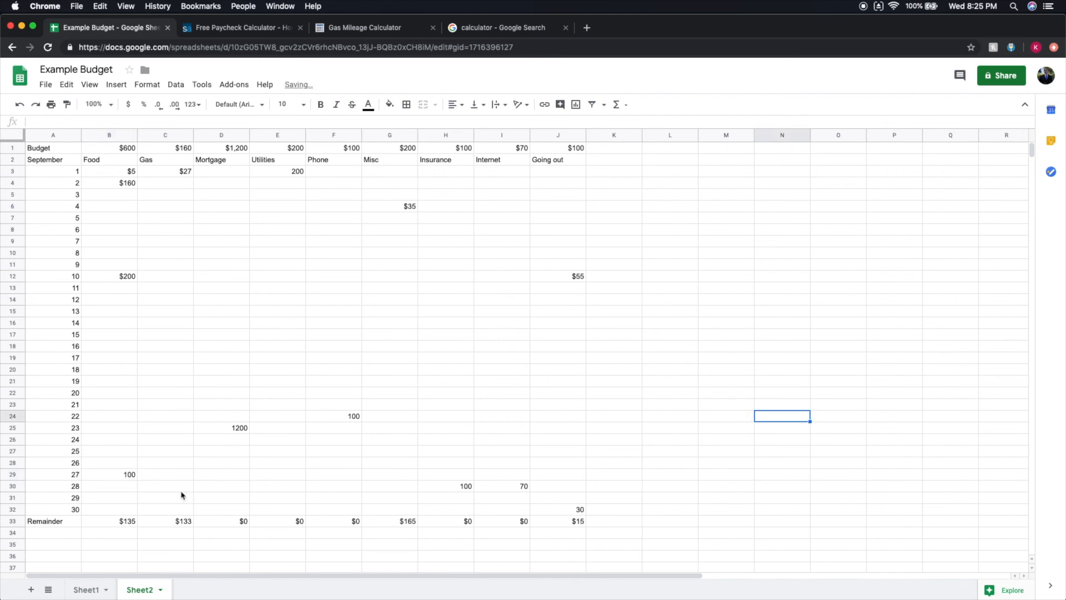
double_click(568, 508)
key("BackSpace")
type("100")
left_click(683, 476)
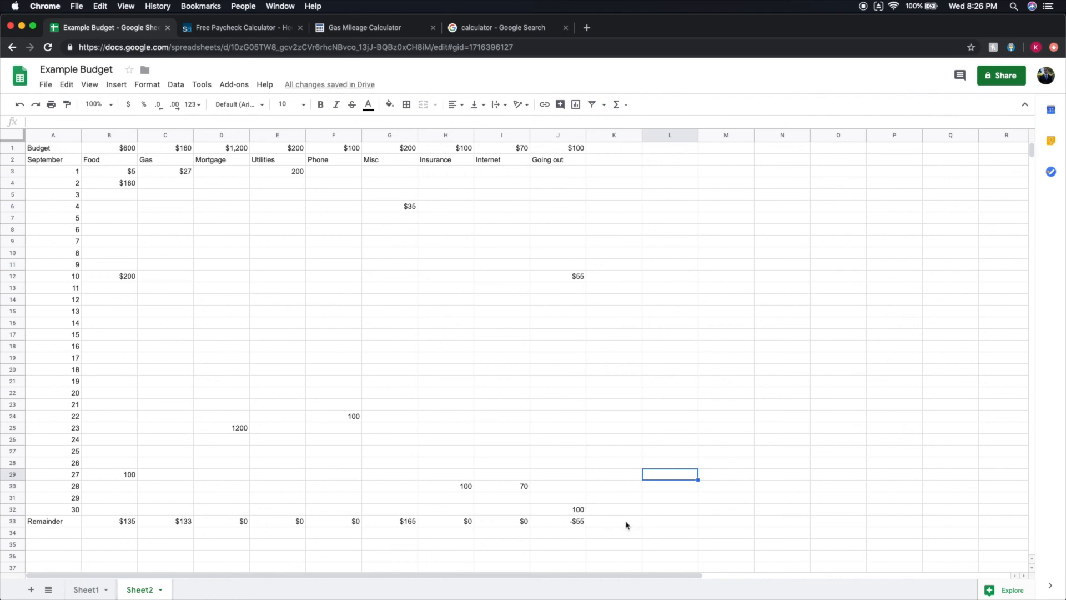
Label cell A34 below the Remainder row as Total Remainder.
left_click(649, 524)
double_click(46, 535)
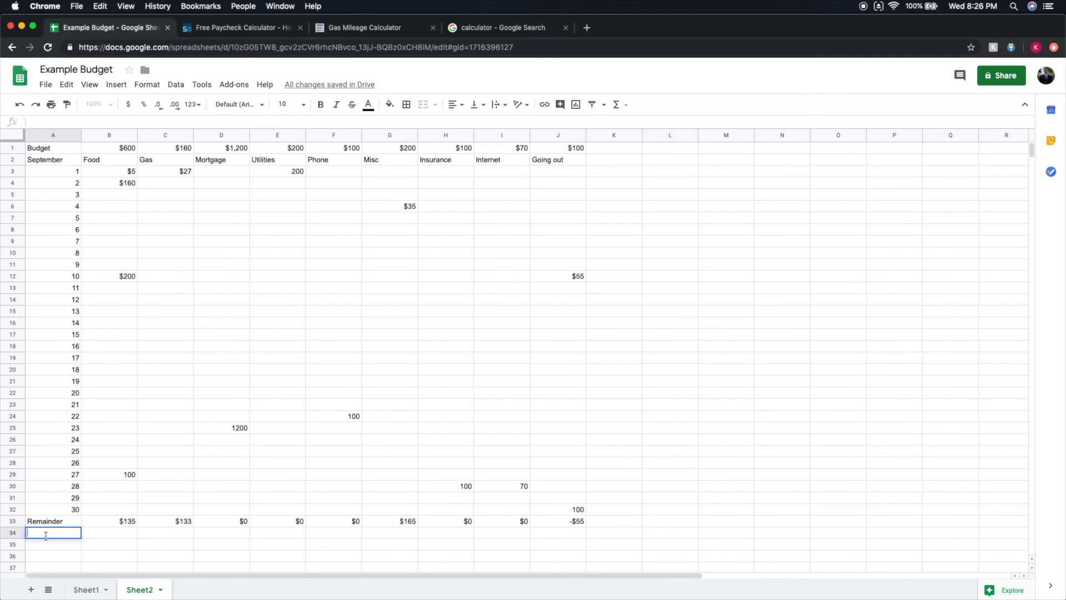
type("Total Remainder")
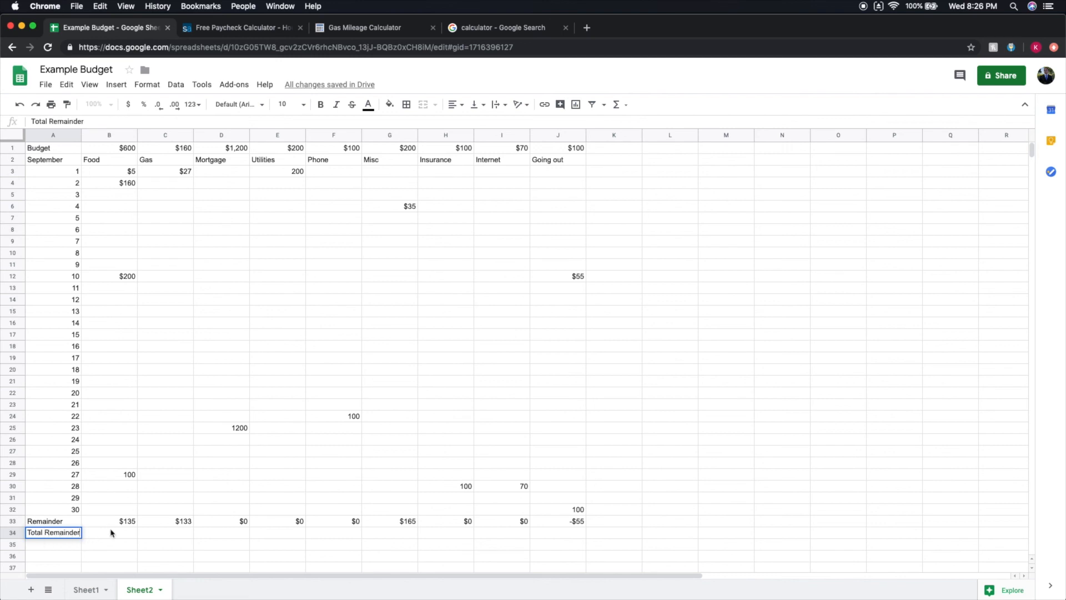
Sum all category remainders in B34 with the formula =SUM(B33:J33).
double_click(98, 534)
type("=SUM(")
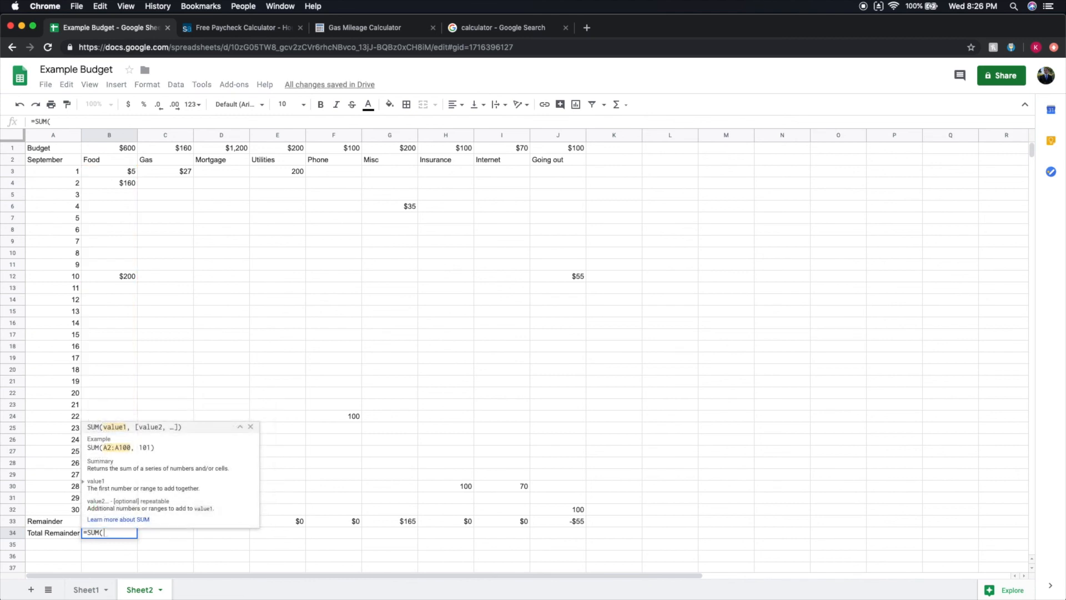
left_click(249, 426)
left_click_drag(121, 520, 571, 525)
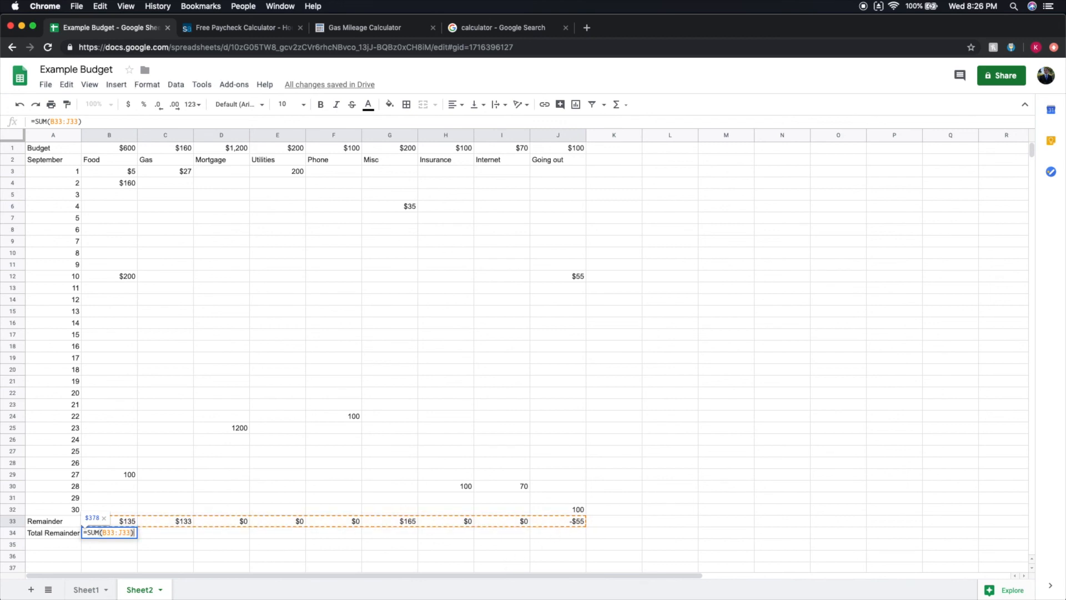
key("Return")
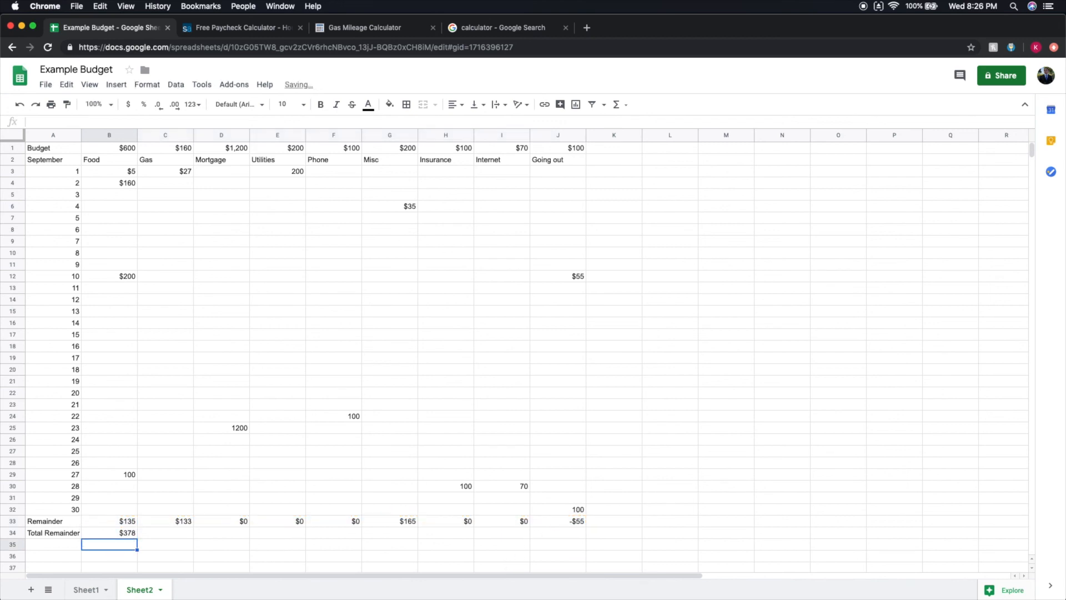
left_click(128, 536)
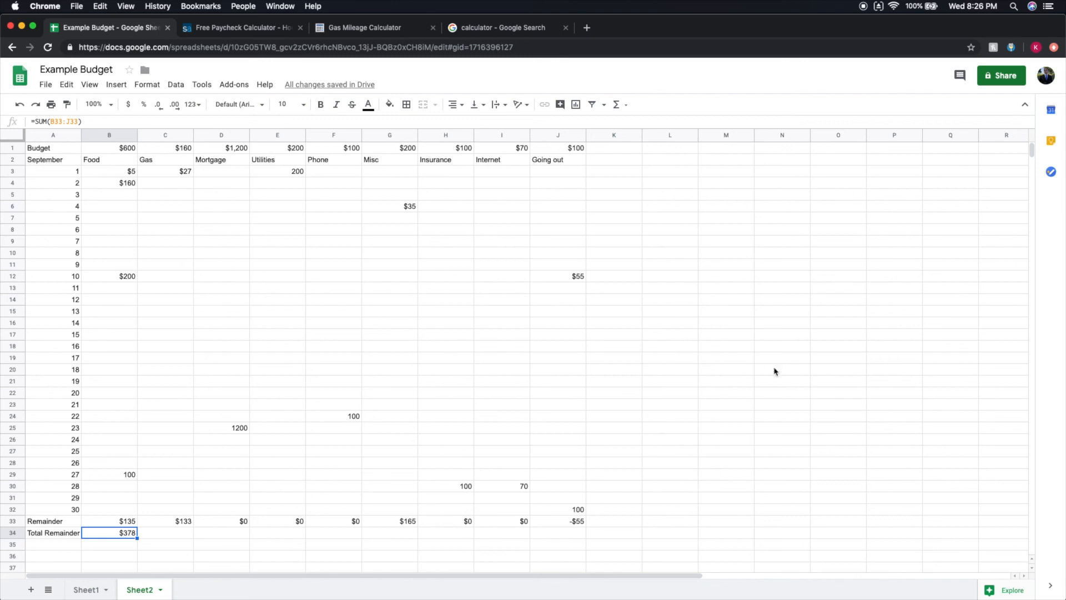
Review the Investments and Savings rows of the monthly budget on Sheet1.
left_click(86, 589)
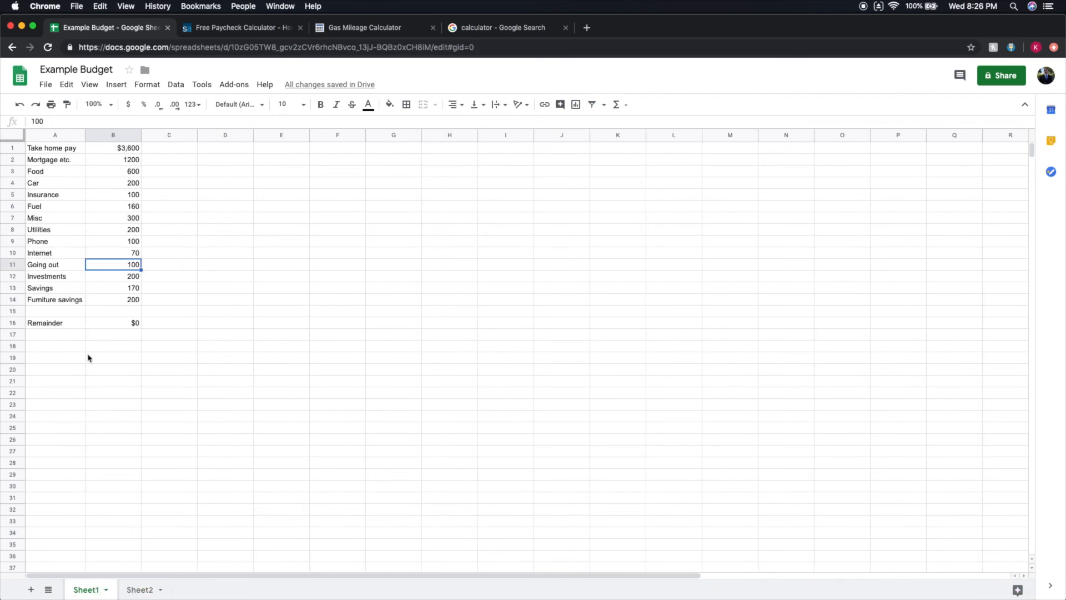
left_click_drag(63, 287, 126, 288)
left_click(186, 277)
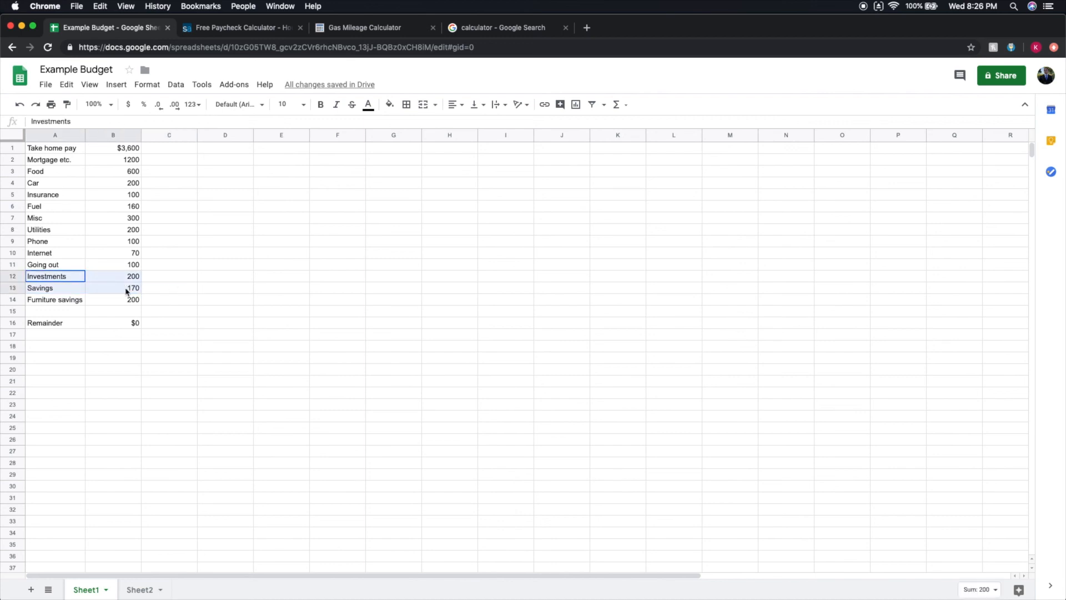
left_click(178, 279)
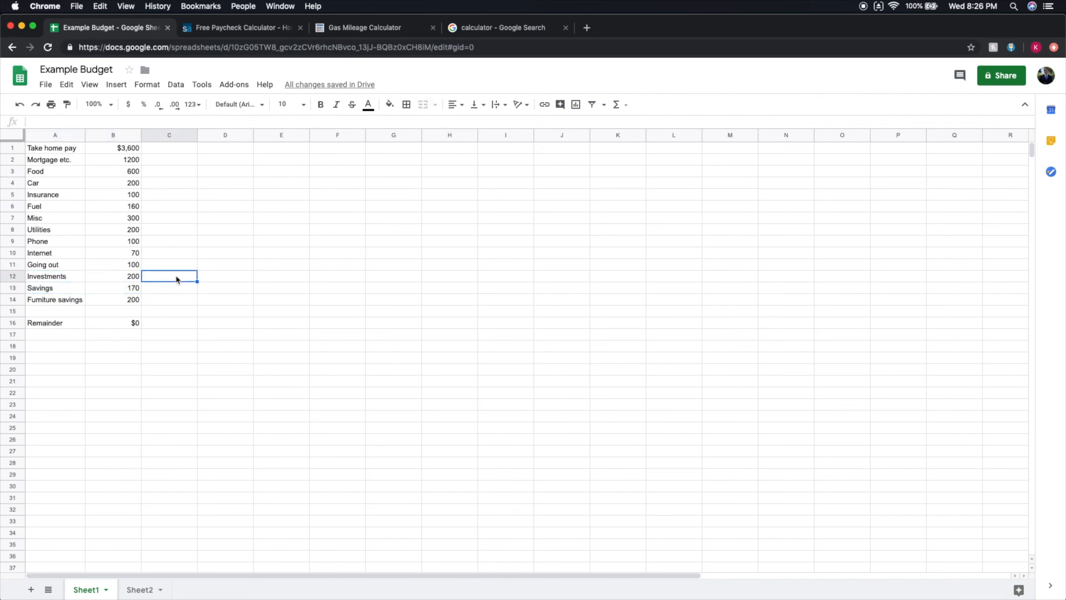